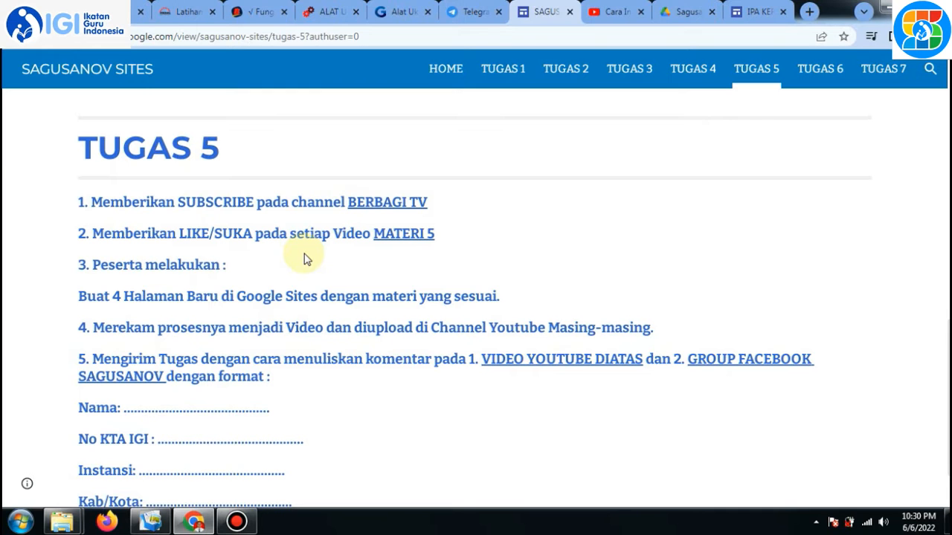
- Review the Tugas 5 instructions, the MATERI 5 video page, and the task list in the KELAS 99-C SAGUSANOV SITES Telegram group
{"action": "left_click", "coordinate": [400, 238]}
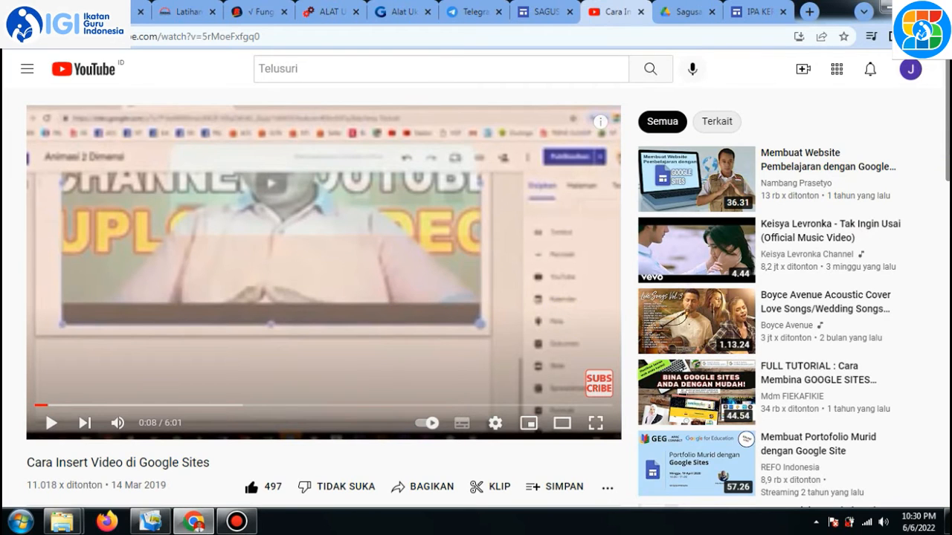
{"action": "scroll", "coordinate": [500, 420], "scroll_direction": "down", "scroll_amount": 3}
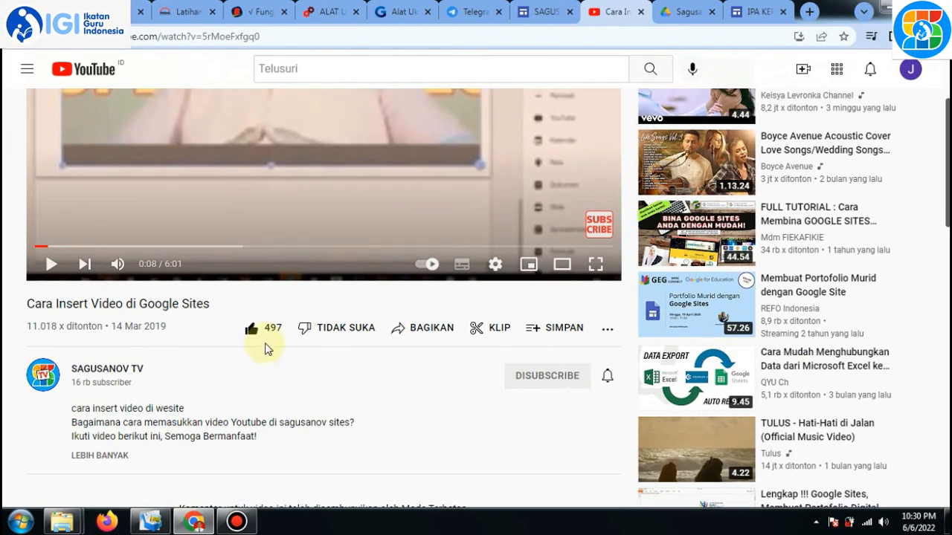
{"action": "left_click", "coordinate": [535, 11]}
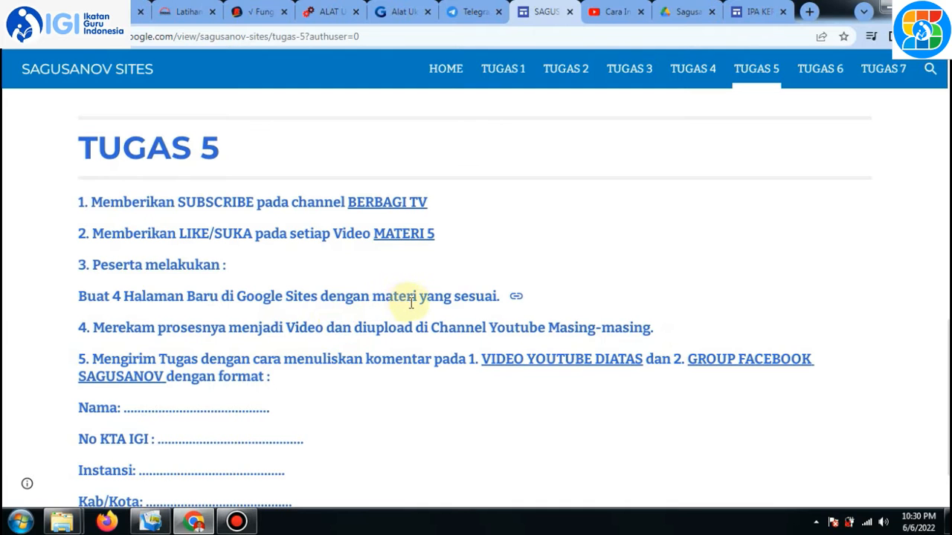
{"action": "left_click", "coordinate": [478, 12]}
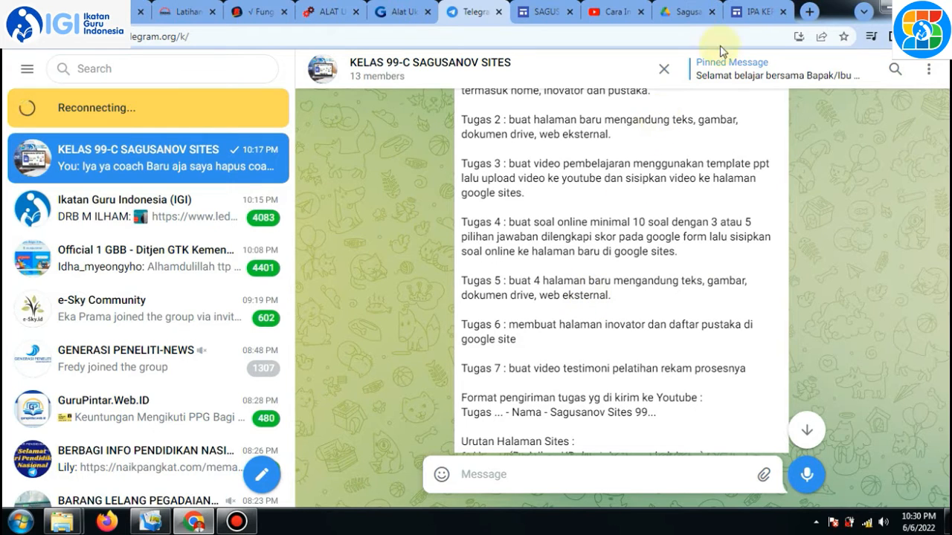
- Switch to the IPA KEREN site editor and check which pages the site's navigation menu contains
{"action": "left_click", "coordinate": [765, 12]}
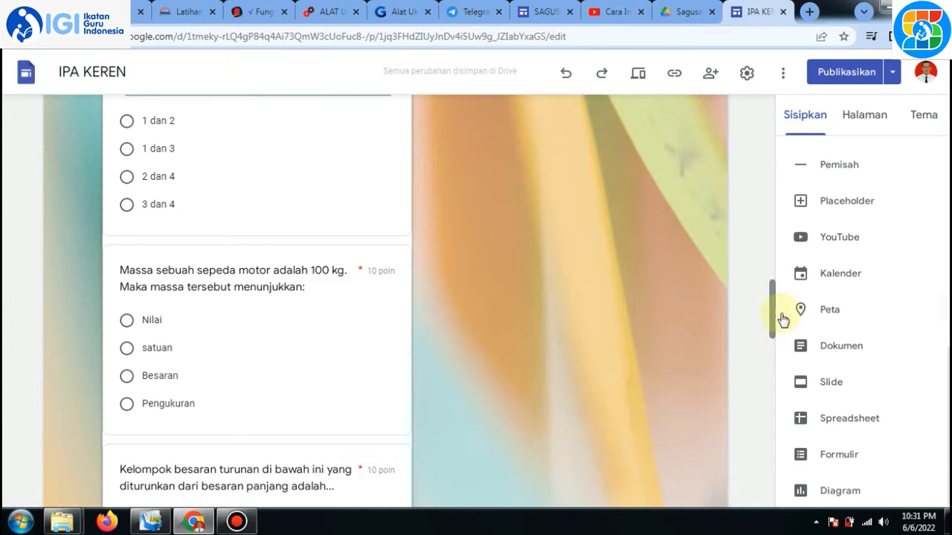
{"action": "left_click_drag", "start_coordinate": [775, 319], "coordinate": [784, 82]}
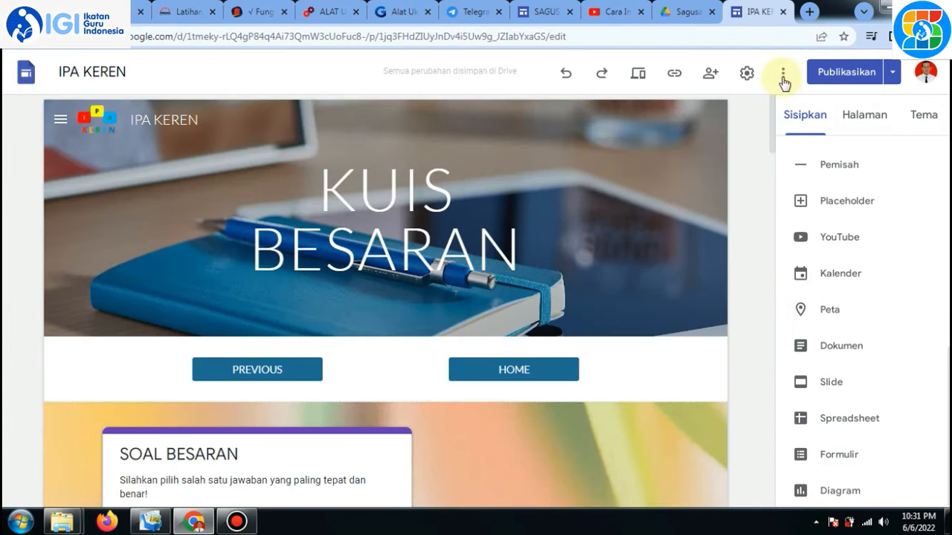
{"action": "left_click", "coordinate": [62, 121]}
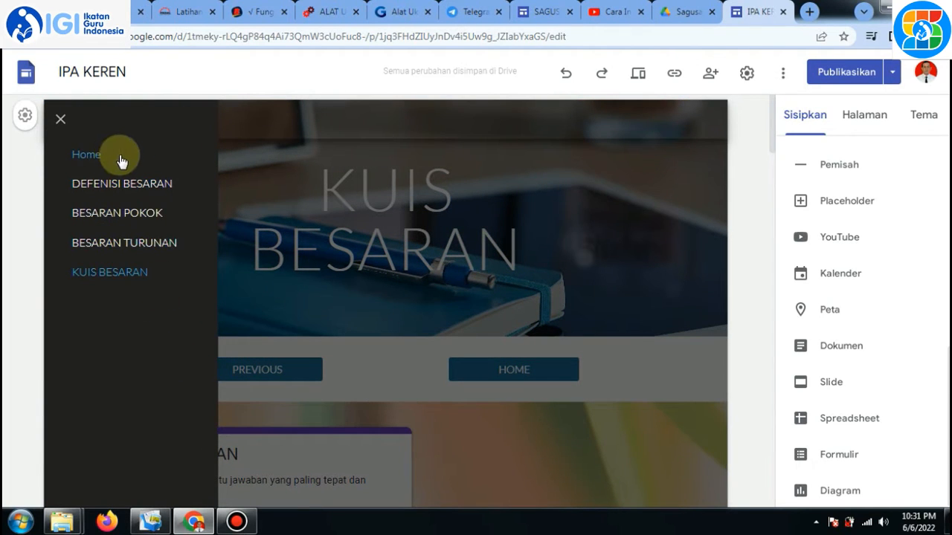
{"action": "left_click", "coordinate": [125, 283]}
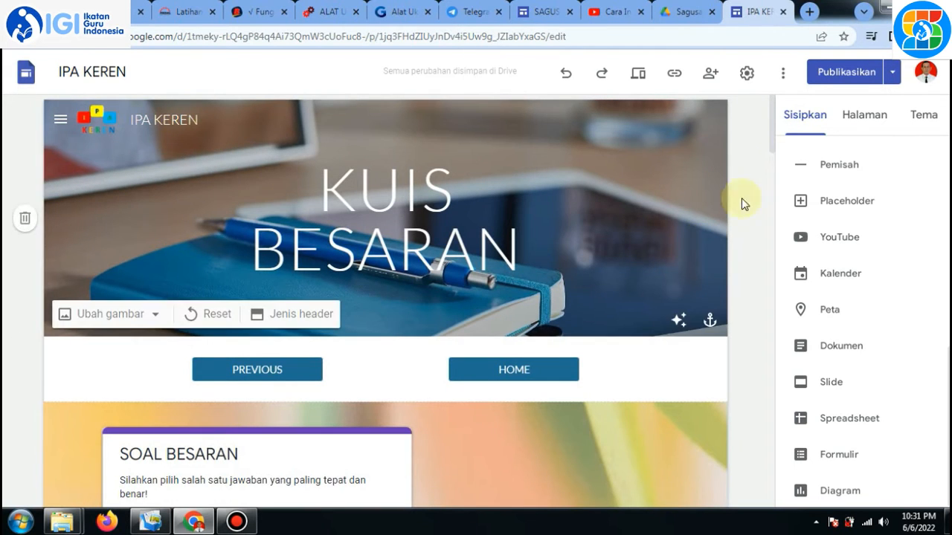
- Add a new page named ALAT UKUR MISTAR to the site
{"action": "left_click", "coordinate": [863, 125]}
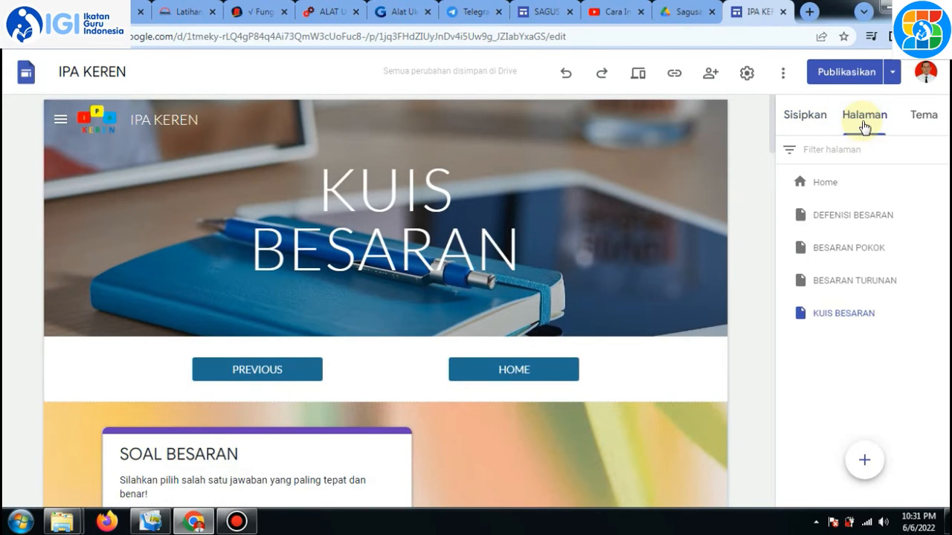
{"action": "mouse_move", "coordinate": [866, 461]}
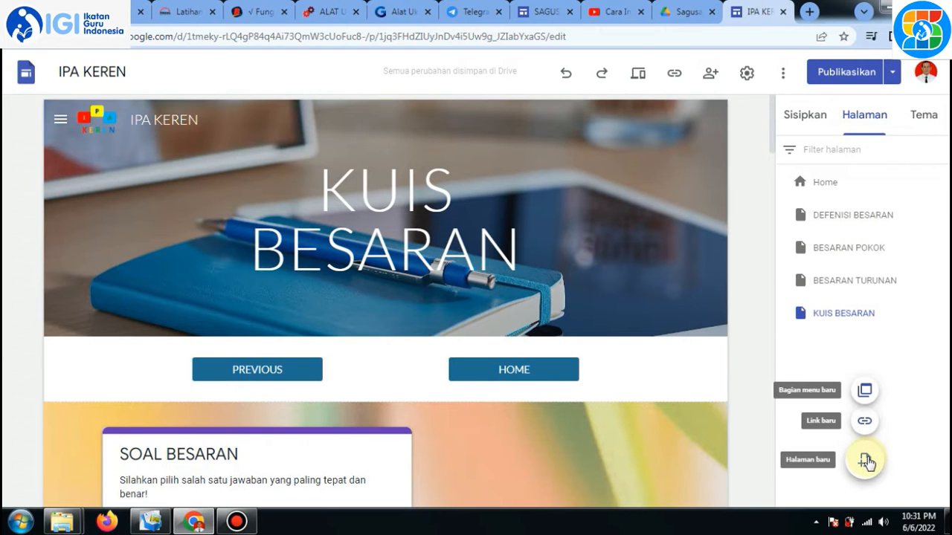
{"action": "left_click", "coordinate": [866, 462]}
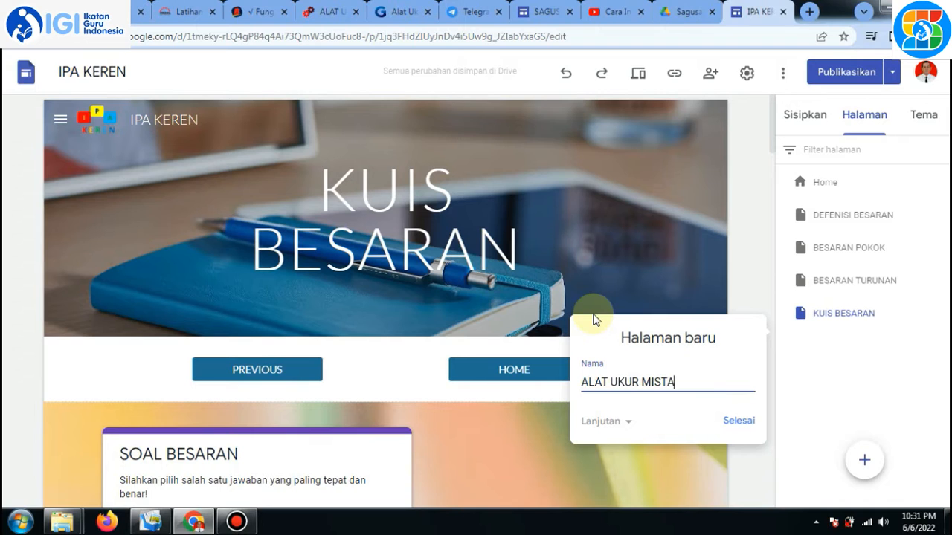
{"action": "left_click", "coordinate": [739, 422]}
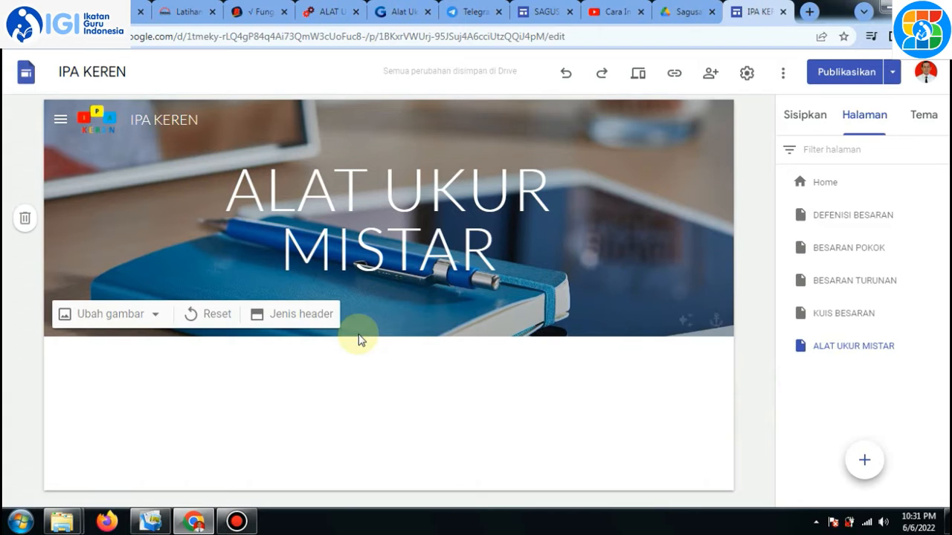
- Open the Alat Ukur Mistar Word document from folder 5 and copy its two explanatory paragraphs below the title
{"action": "mouse_move", "coordinate": [63, 521]}
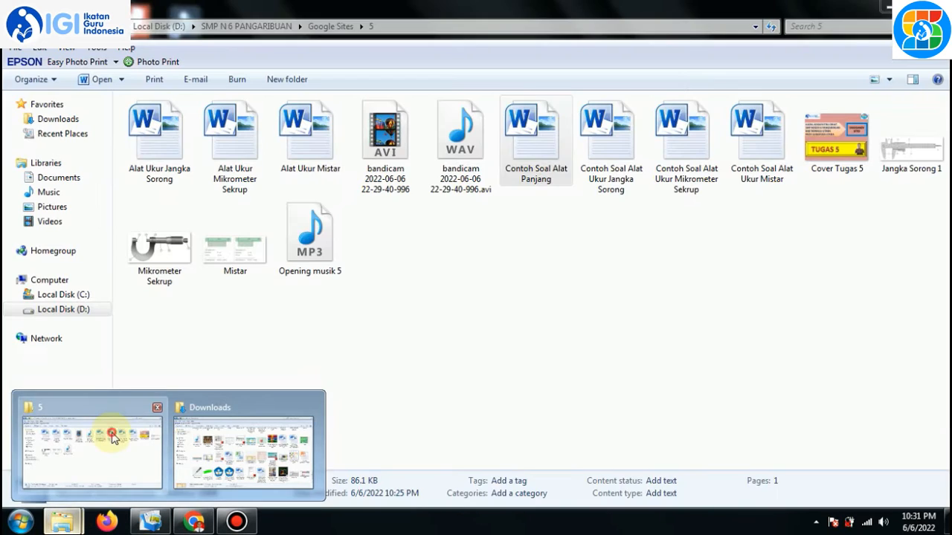
{"action": "left_click", "coordinate": [111, 437]}
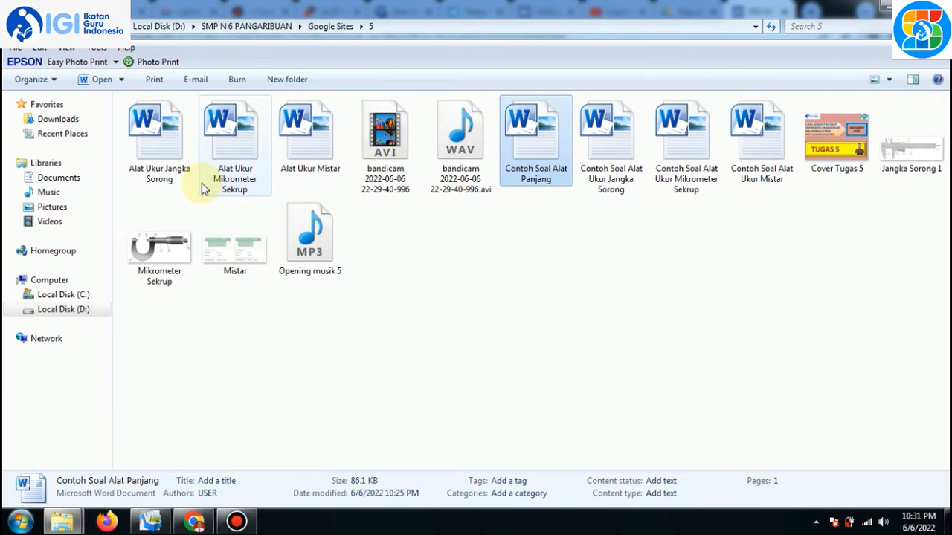
{"action": "double_click", "coordinate": [308, 134]}
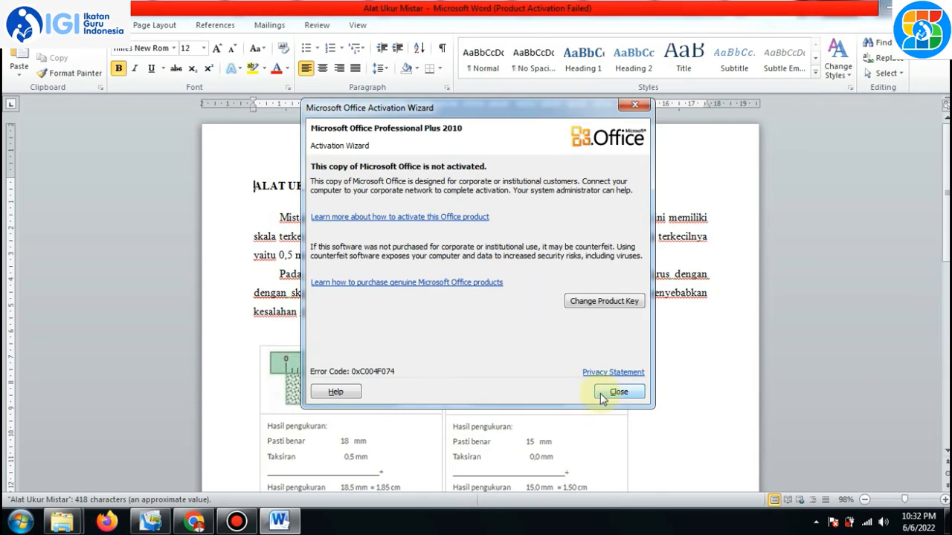
{"action": "left_click", "coordinate": [601, 396]}
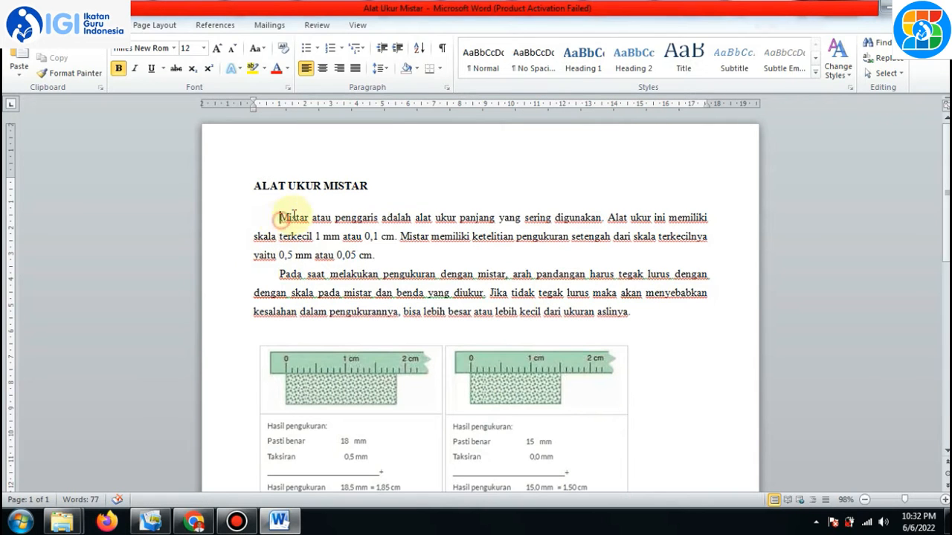
{"action": "left_click_drag", "start_coordinate": [293, 217], "coordinate": [612, 314]}
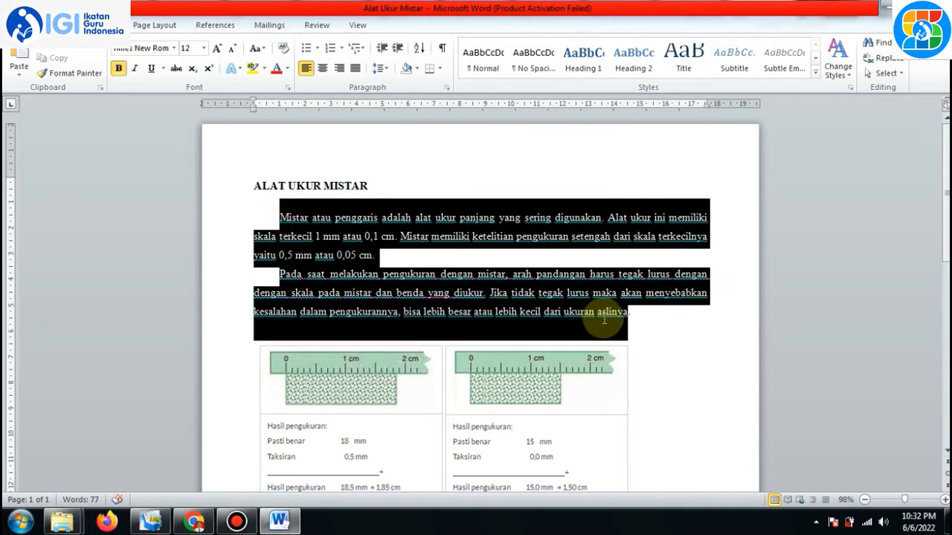
{"action": "right_click", "coordinate": [564, 293]}
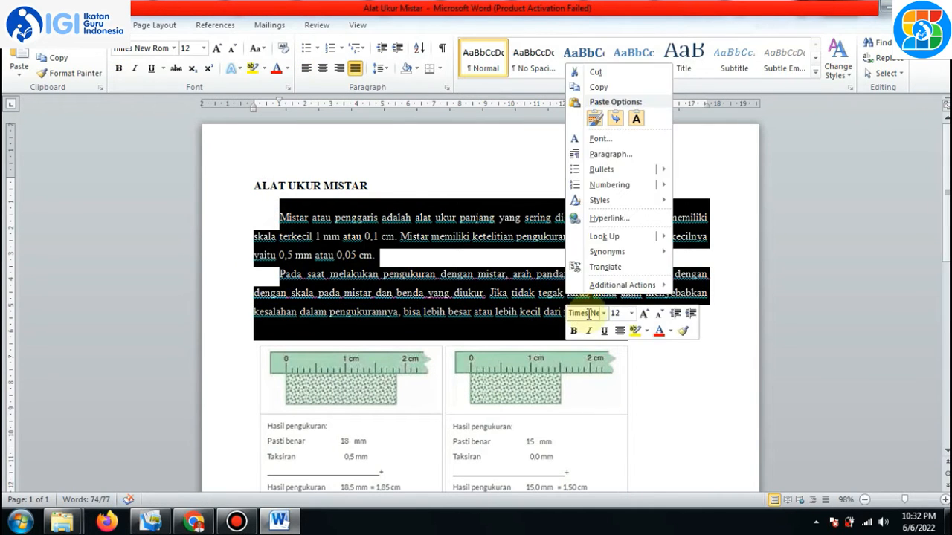
{"action": "left_click", "coordinate": [598, 87]}
- Back in the site editor, insert a text box on the ALAT UKUR MISTAR page and paste the copied paragraphs into it
{"action": "left_click", "coordinate": [194, 521]}
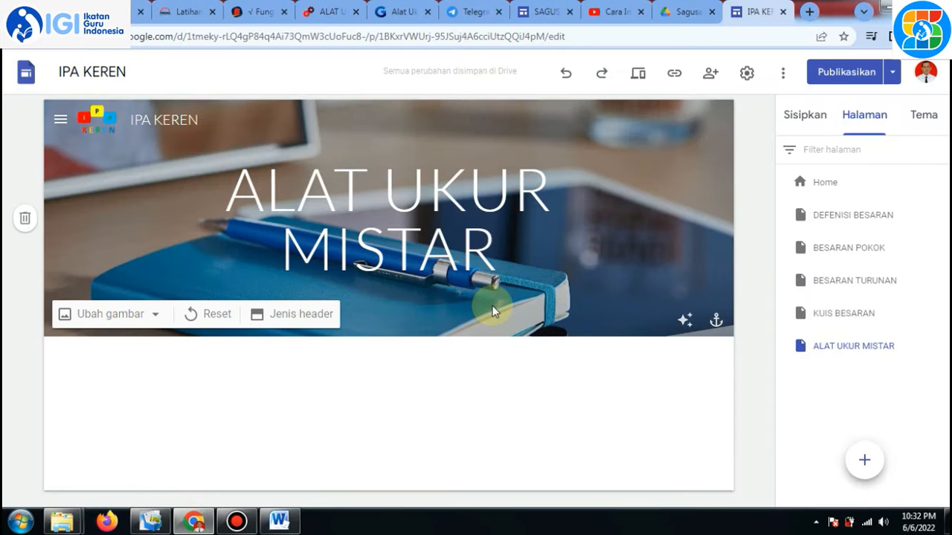
{"action": "left_click", "coordinate": [810, 118]}
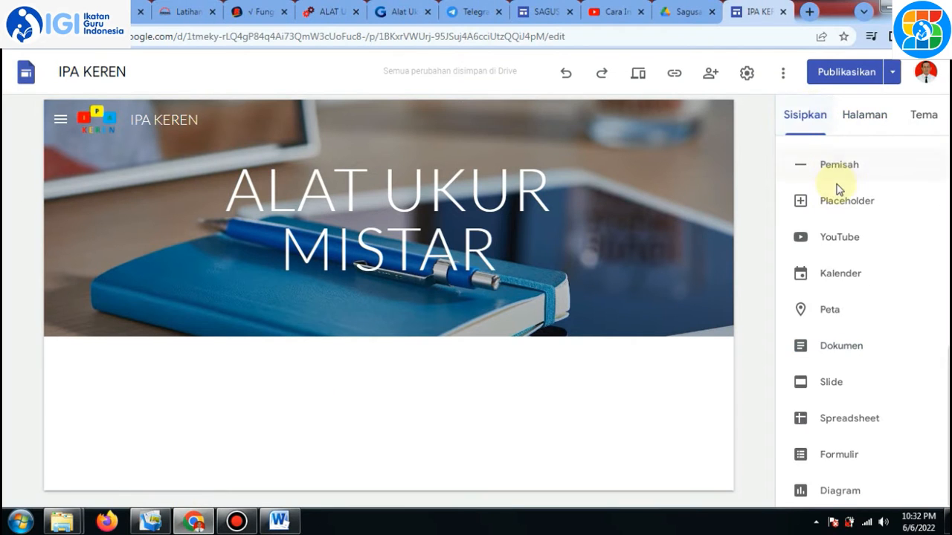
{"action": "scroll", "coordinate": [862, 312], "scroll_direction": "up", "scroll_amount": 5}
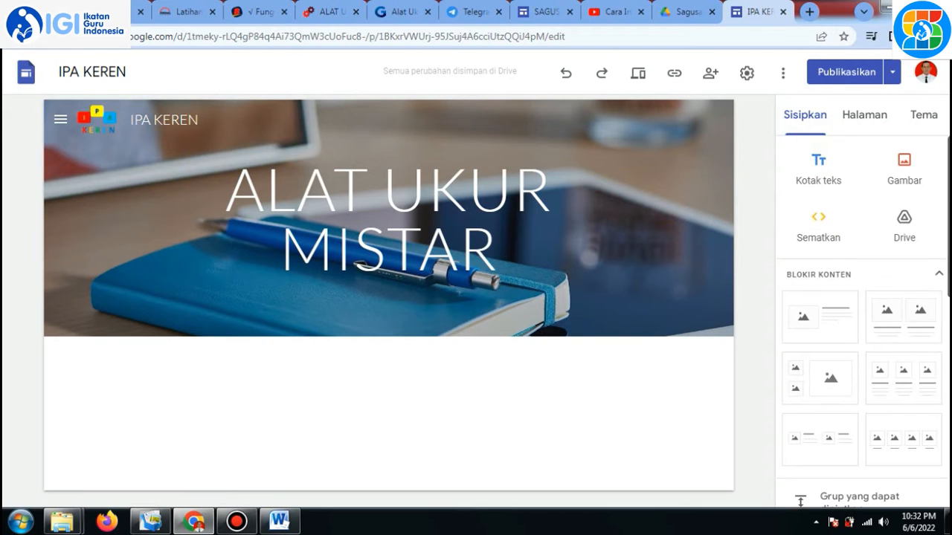
{"action": "left_click", "coordinate": [818, 162]}
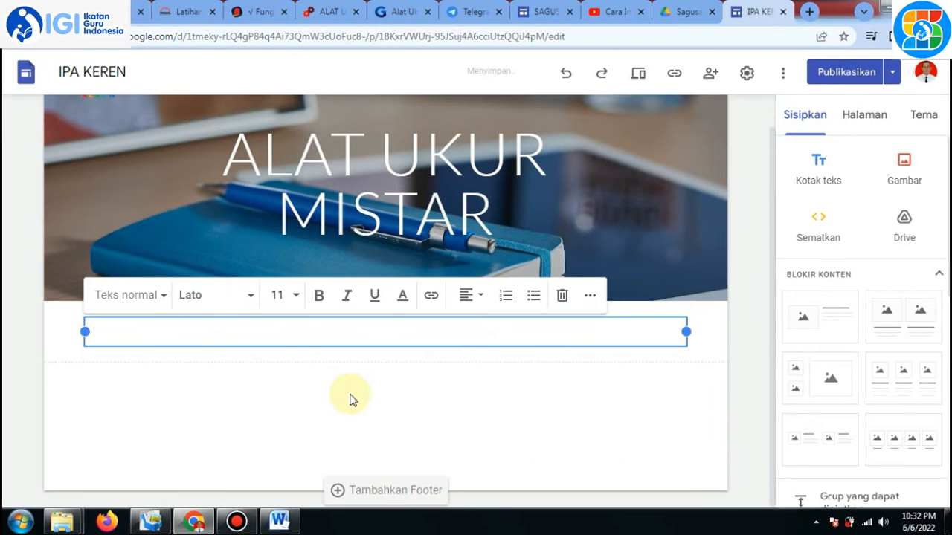
{"action": "right_click", "coordinate": [266, 332]}
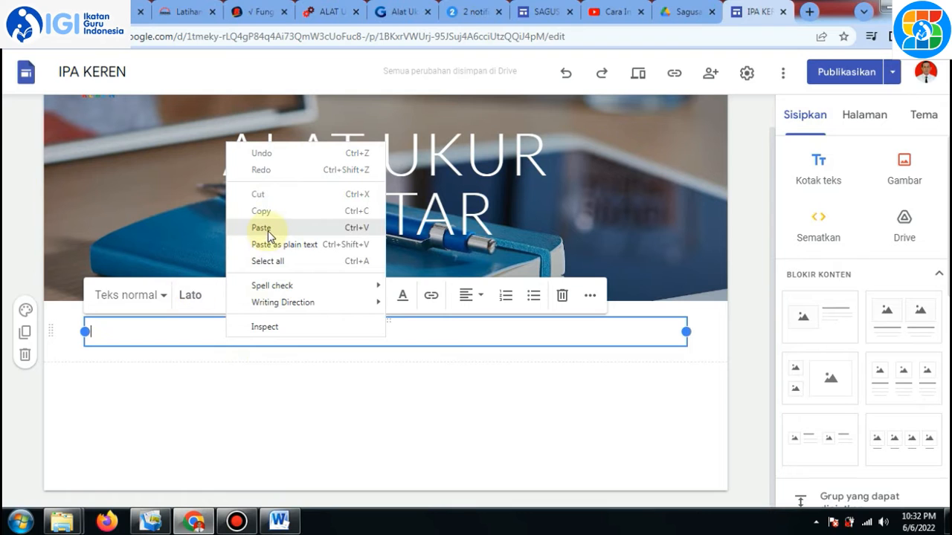
{"action": "left_click", "coordinate": [264, 229]}
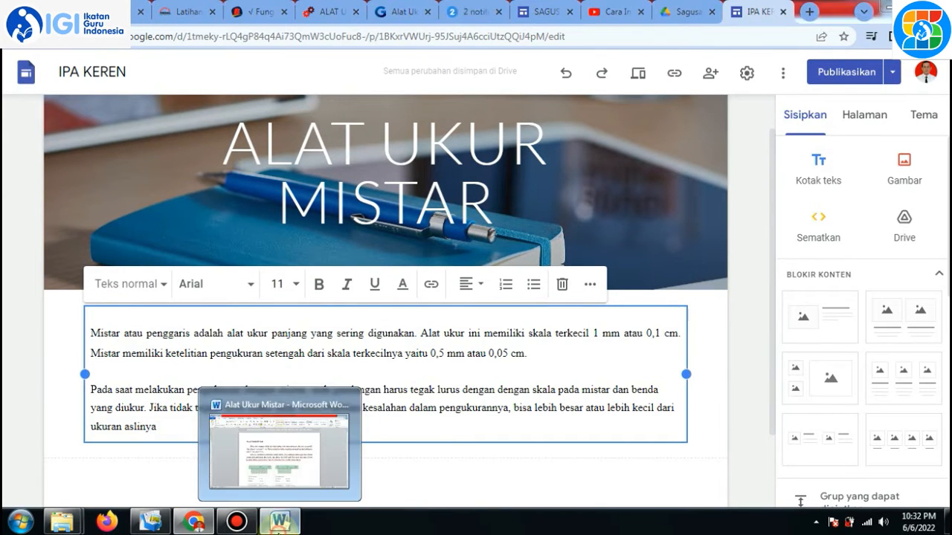
- Check the ruler illustration in the Word document, and upload the Mistar image from folder 5 to the ALAT UKUR MISTAR page
{"action": "left_click", "coordinate": [279, 521]}
{"action": "scroll", "coordinate": [636, 297], "scroll_direction": "down", "scroll_amount": 3}
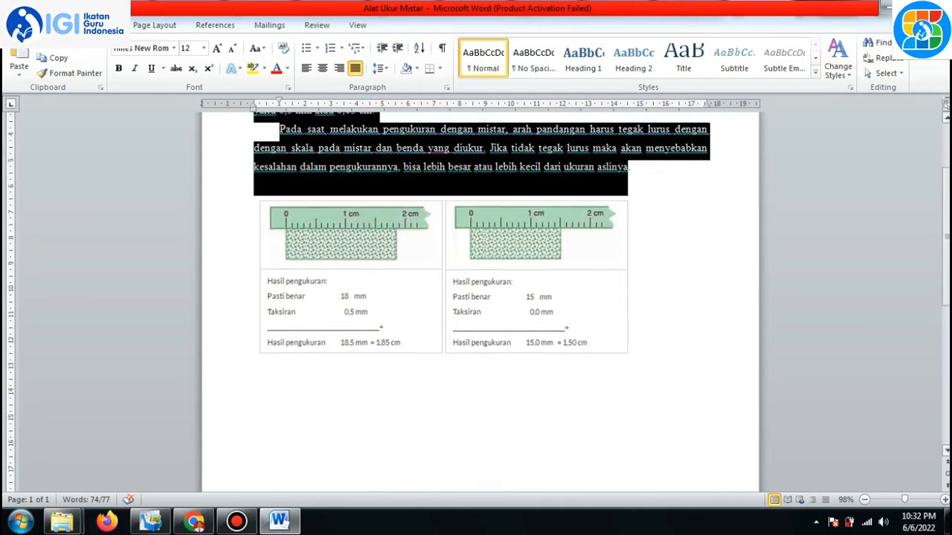
{"action": "left_click", "coordinate": [195, 521]}
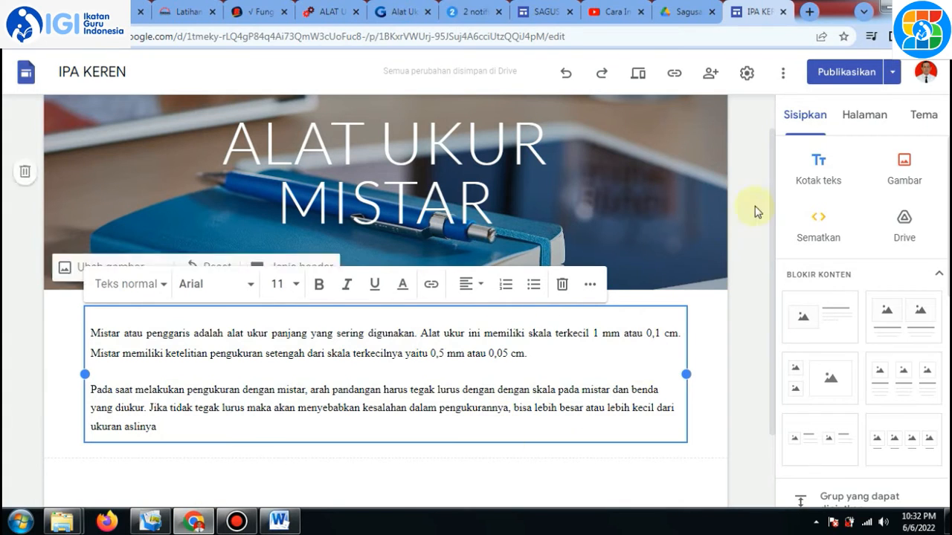
{"action": "left_click", "coordinate": [906, 178]}
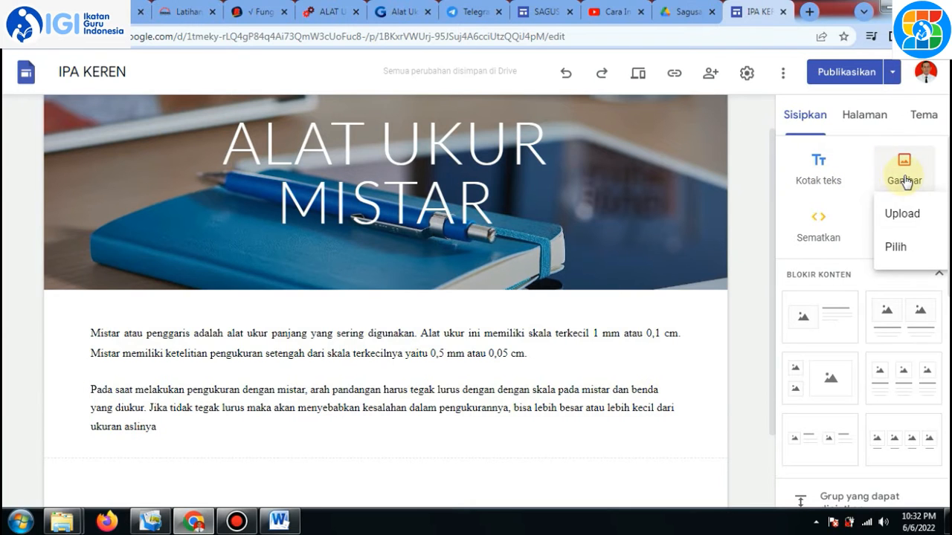
{"action": "left_click", "coordinate": [901, 212]}
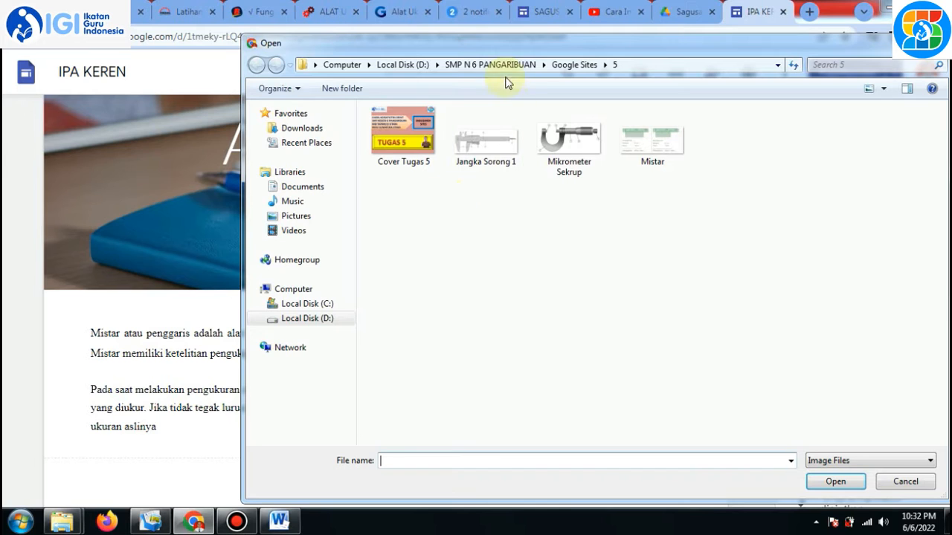
{"action": "left_click", "coordinate": [632, 153]}
{"action": "left_click", "coordinate": [825, 482]}
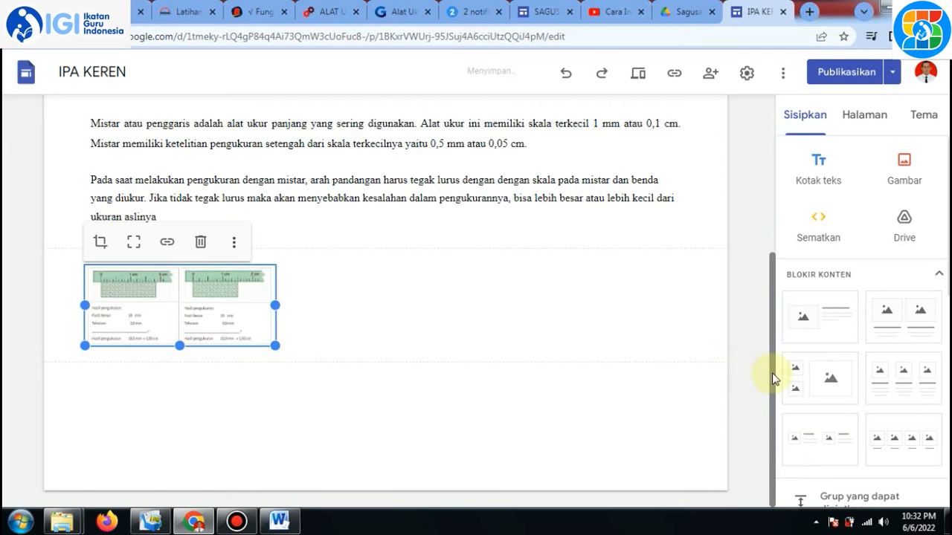
- Insert the ruler example-question document, Contoh Soal Alat Ukur Mistar, from the Drive folder Sagusanov Sites below the ruler image
{"action": "left_click", "coordinate": [773, 379]}
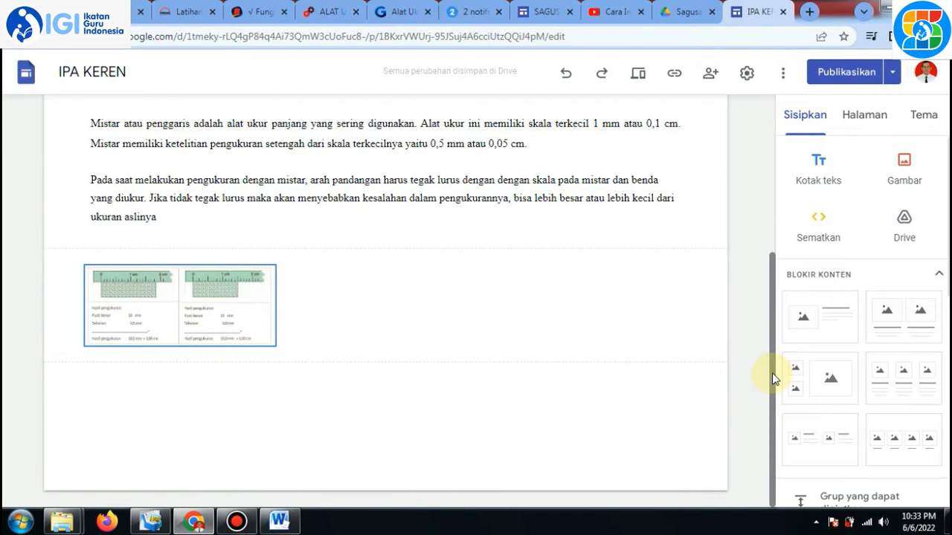
{"action": "left_click_drag", "start_coordinate": [773, 379], "coordinate": [771, 311]}
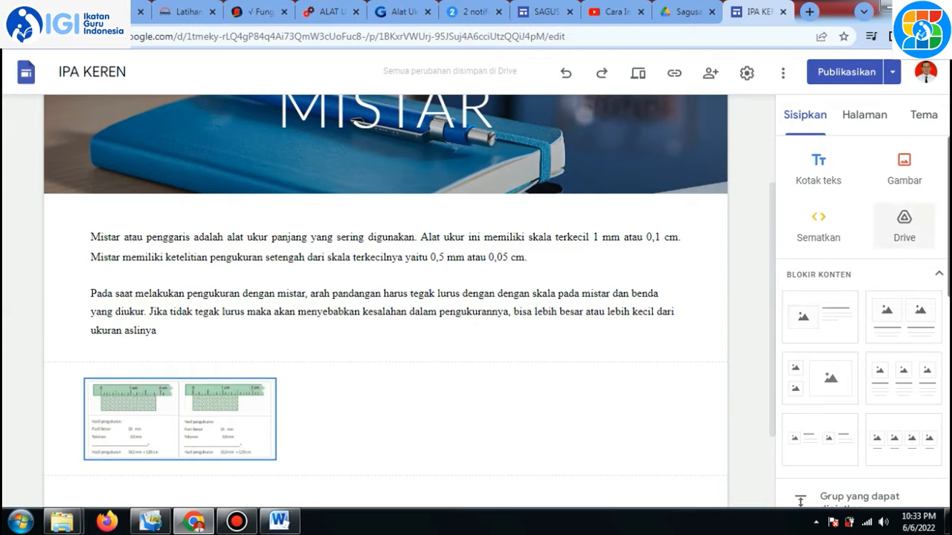
{"action": "scroll", "coordinate": [938, 216], "scroll_direction": "down", "scroll_amount": 5}
{"action": "scroll", "coordinate": [862, 320], "scroll_direction": "up", "scroll_amount": 5}
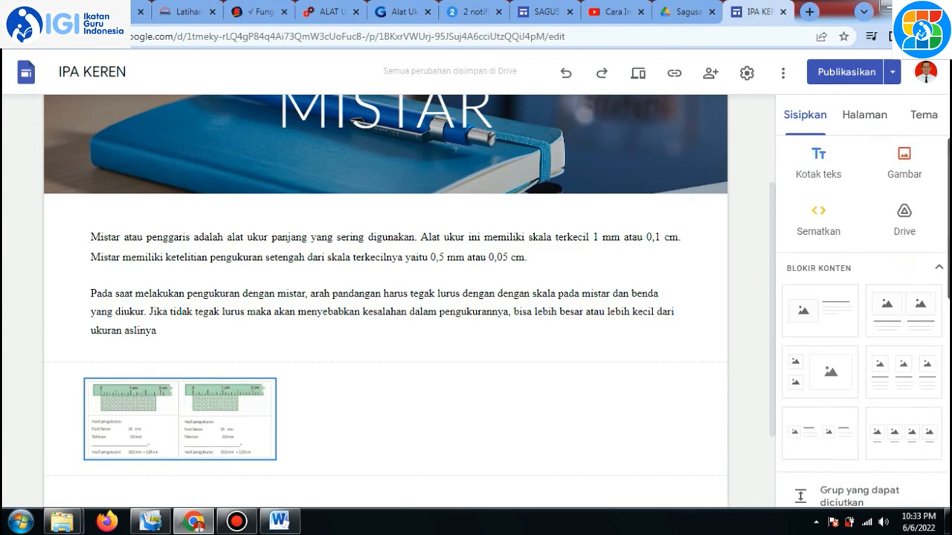
{"action": "left_click", "coordinate": [908, 223]}
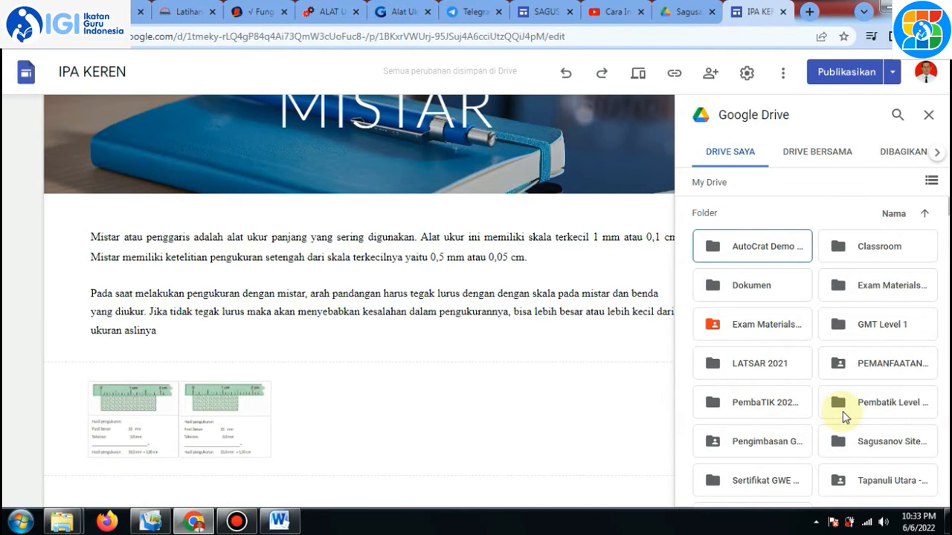
{"action": "left_click", "coordinate": [880, 452]}
{"action": "double_click", "coordinate": [880, 452]}
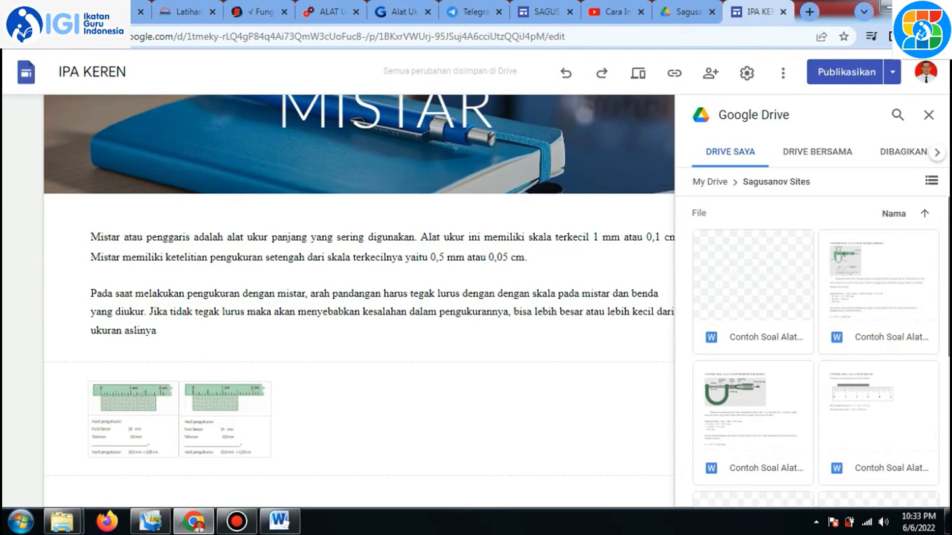
{"action": "scroll", "coordinate": [812, 349], "scroll_direction": "down", "scroll_amount": 2}
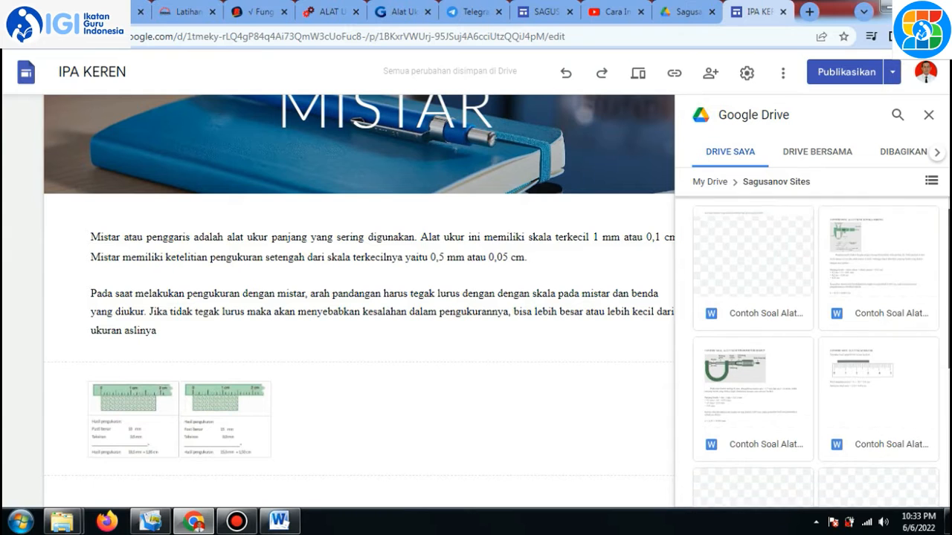
{"action": "scroll", "coordinate": [812, 349], "scroll_direction": "up", "scroll_amount": 2}
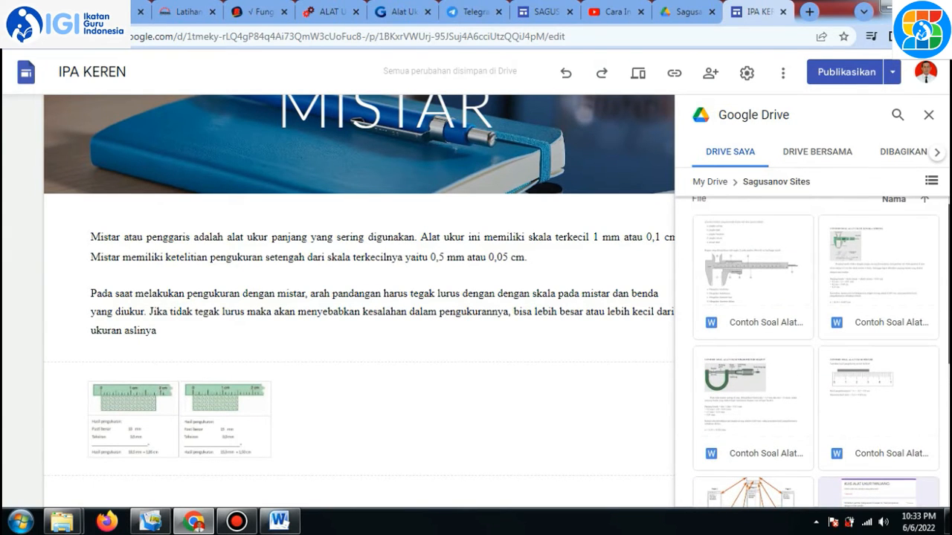
{"action": "left_click", "coordinate": [883, 419]}
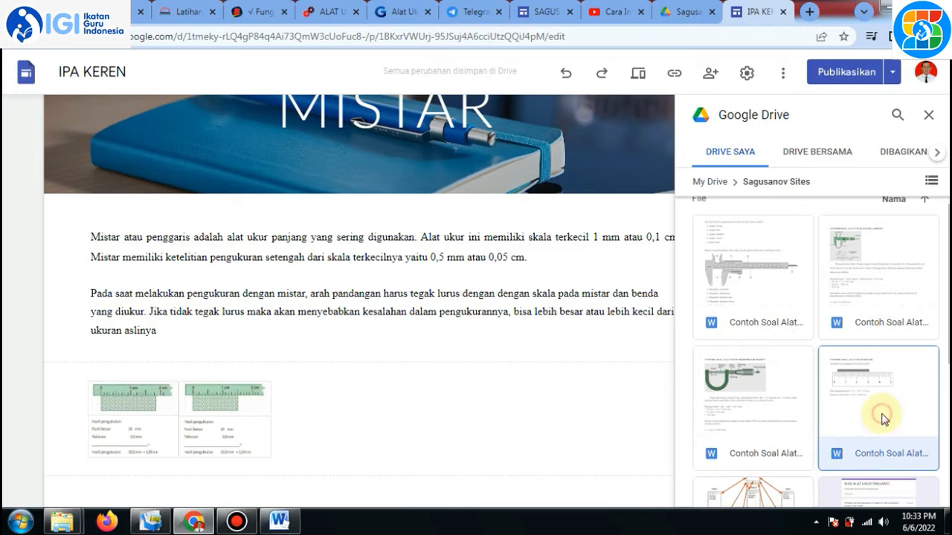
{"action": "left_click", "coordinate": [910, 490]}
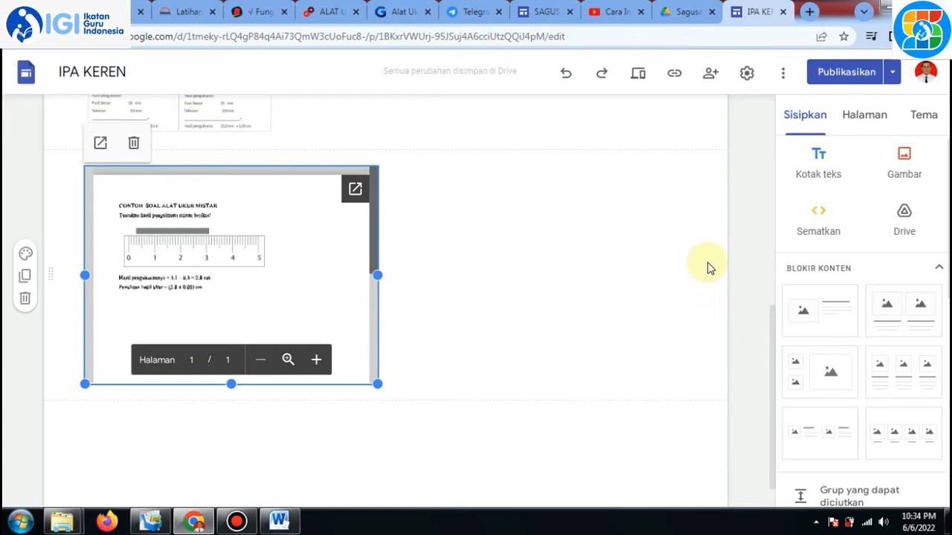
- Add a text box below the embedded document reading "Silahkan baca dan pahami informasi berikut ini."
{"action": "left_click", "coordinate": [822, 162]}
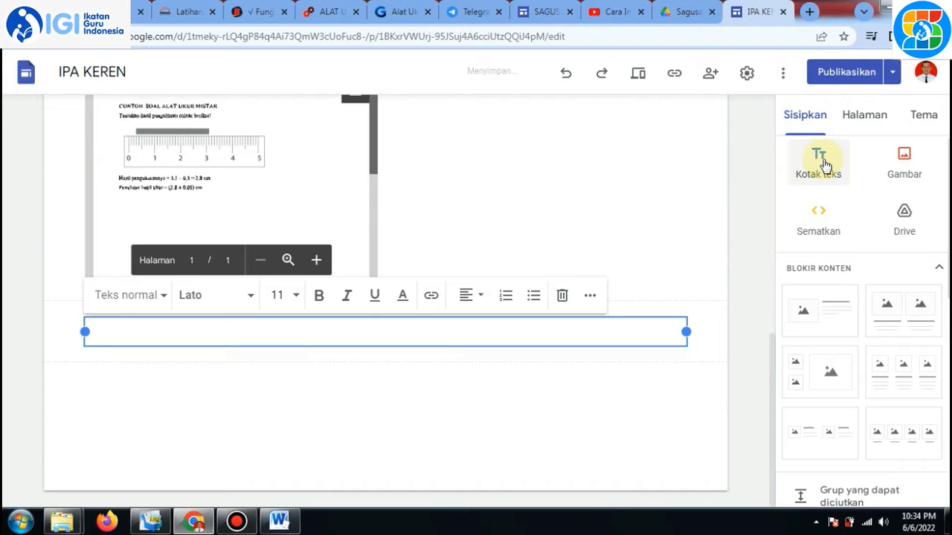
{"action": "type", "text": "s"}
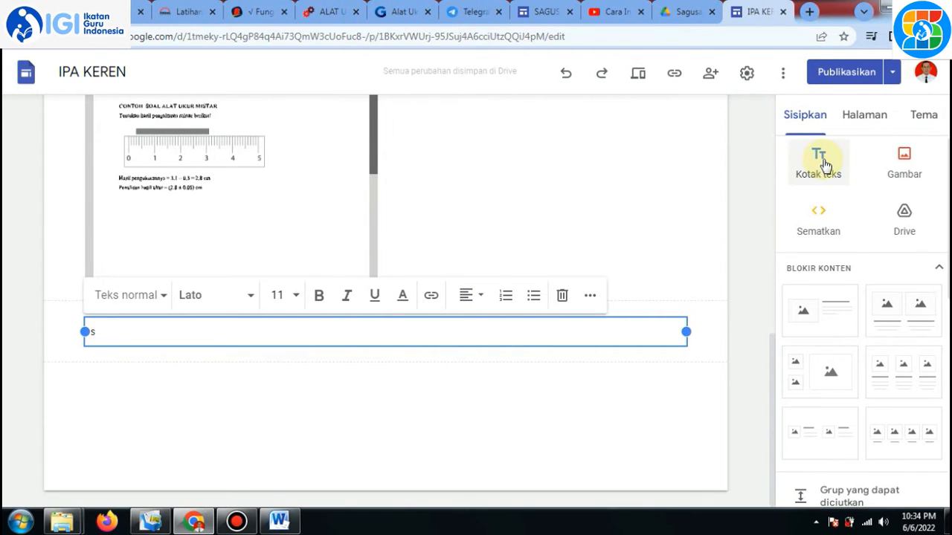
{"action": "key", "text": "BackSpace"}
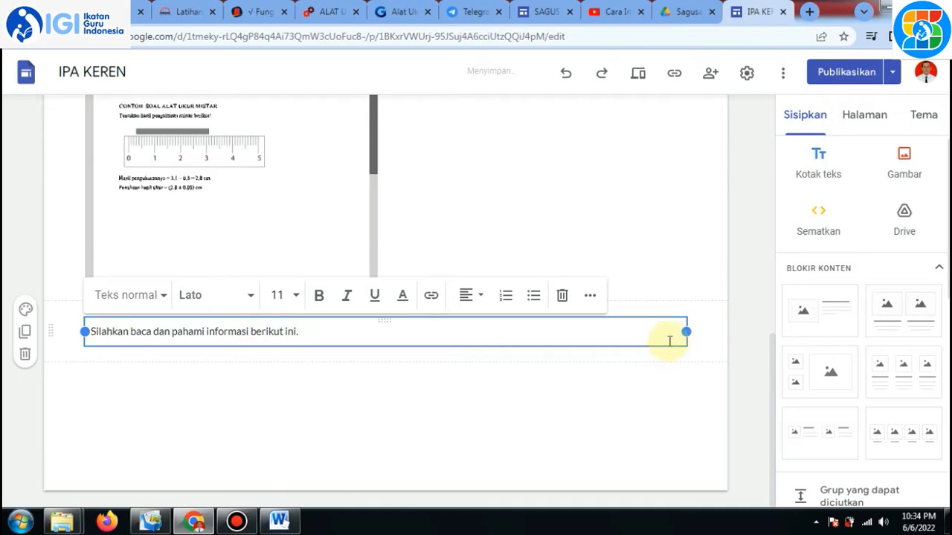
{"action": "left_click", "coordinate": [600, 393]}
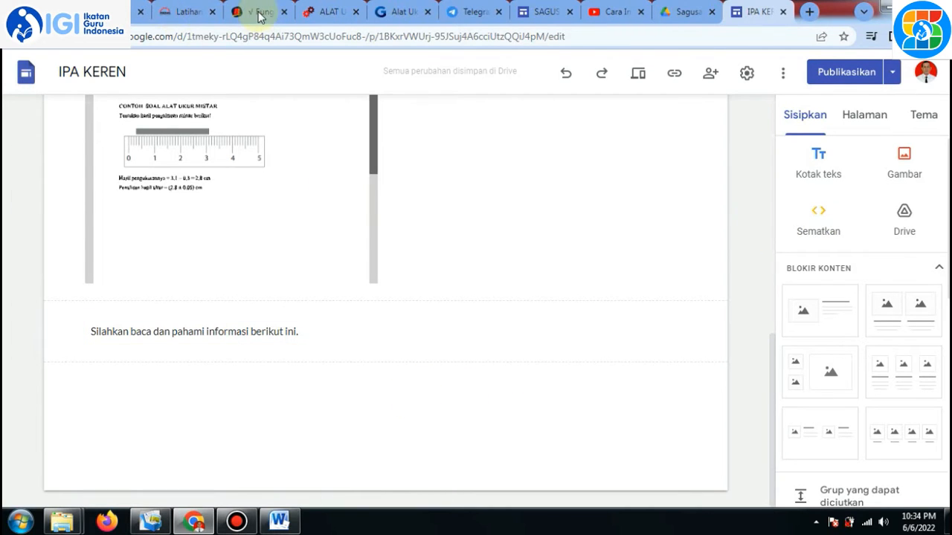
- Copy the web address of the open omesin.com article about measuring with a penggaris / mistar ukur
{"action": "left_click", "coordinate": [332, 14]}
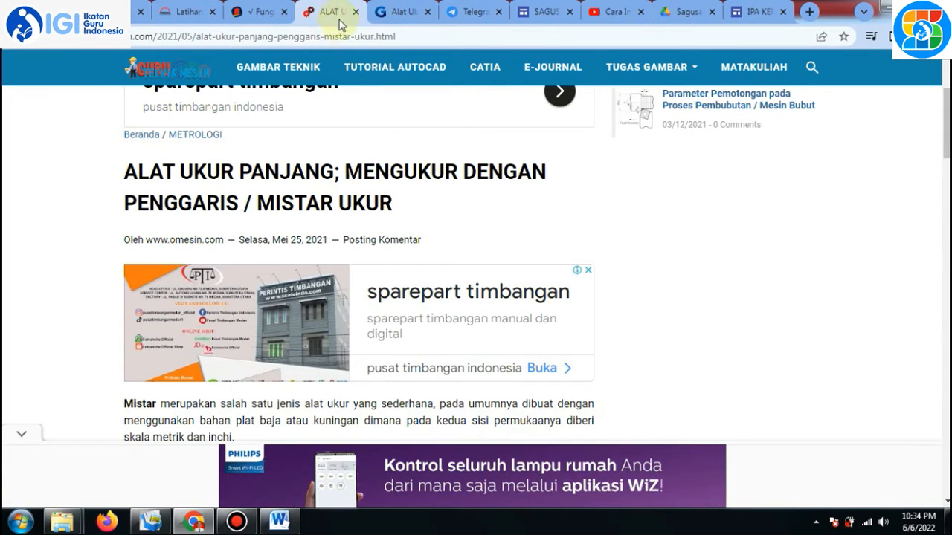
{"action": "left_click", "coordinate": [346, 35]}
{"action": "right_click", "coordinate": [347, 34]}
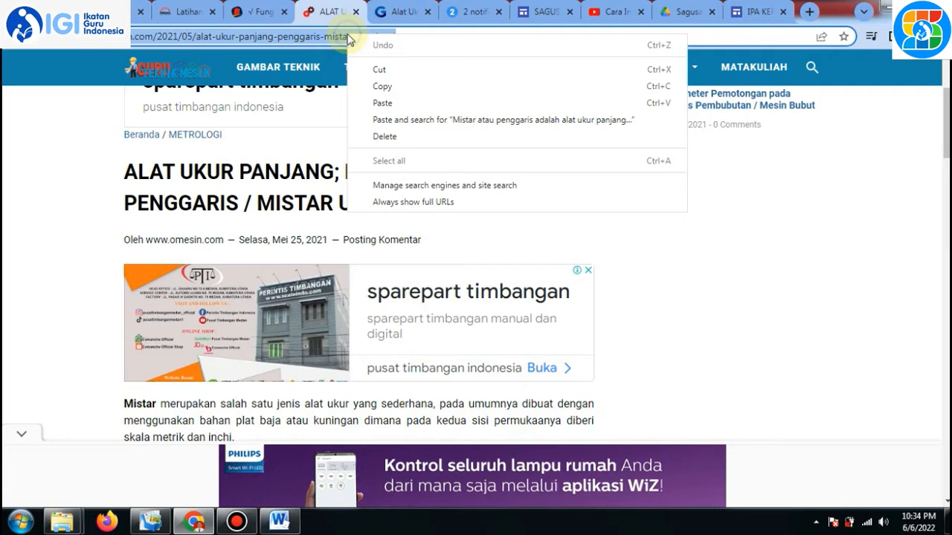
{"action": "left_click", "coordinate": [385, 88]}
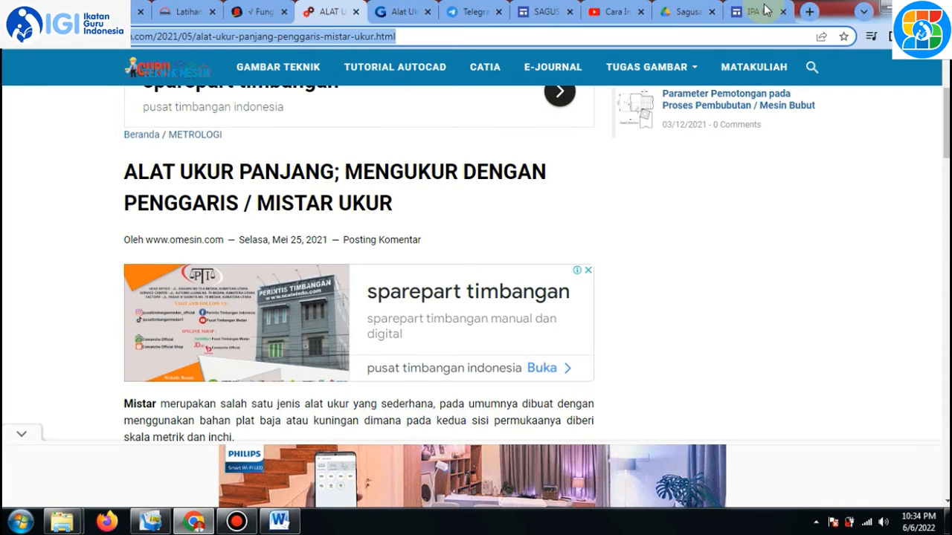
- Back in the site editor, embed the copied article URL as a preview (Pratinjau) below the reading instruction
{"action": "left_click", "coordinate": [766, 9]}
{"action": "left_click", "coordinate": [820, 219]}
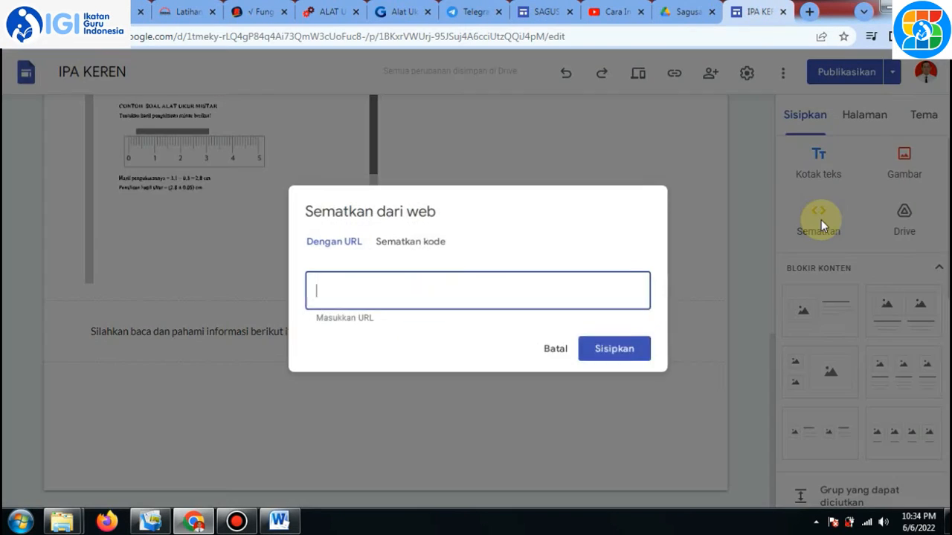
{"action": "right_click", "coordinate": [486, 304]}
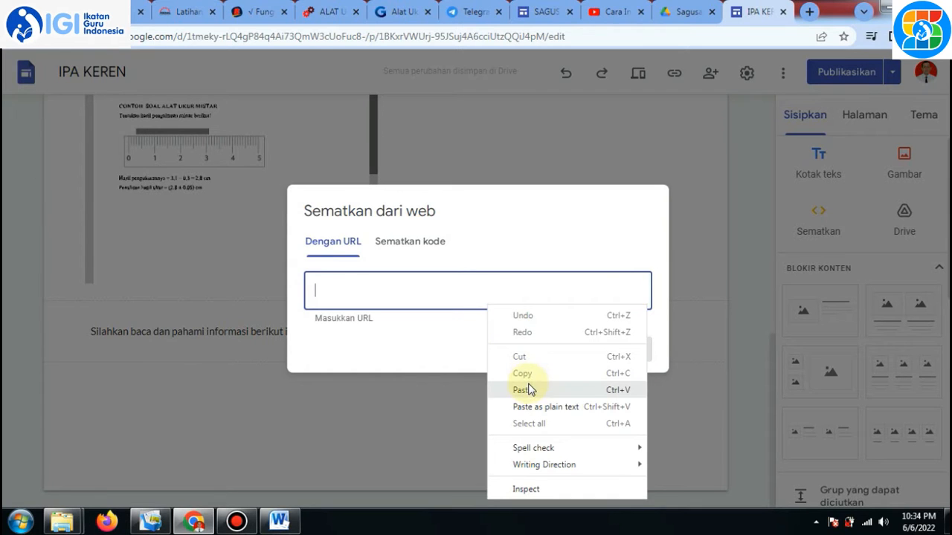
{"action": "left_click", "coordinate": [527, 388]}
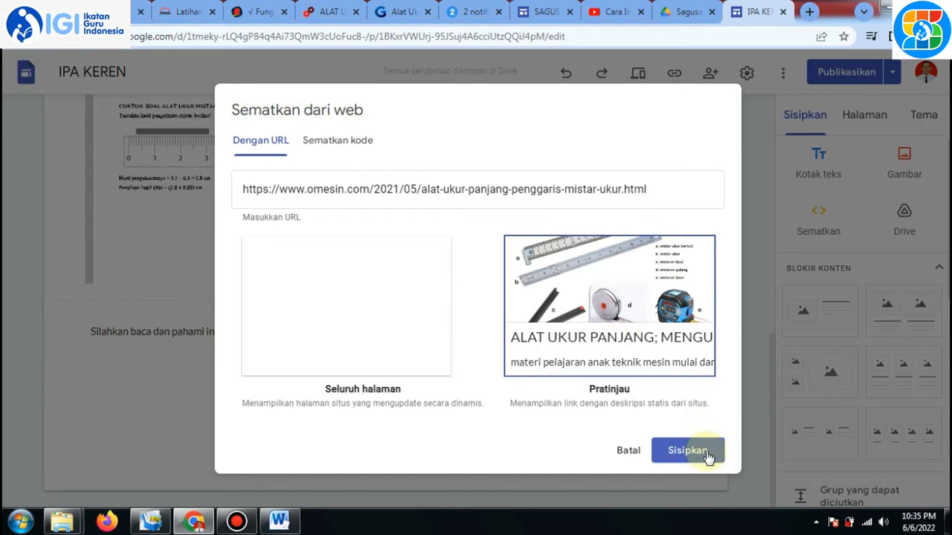
{"action": "left_click", "coordinate": [699, 453]}
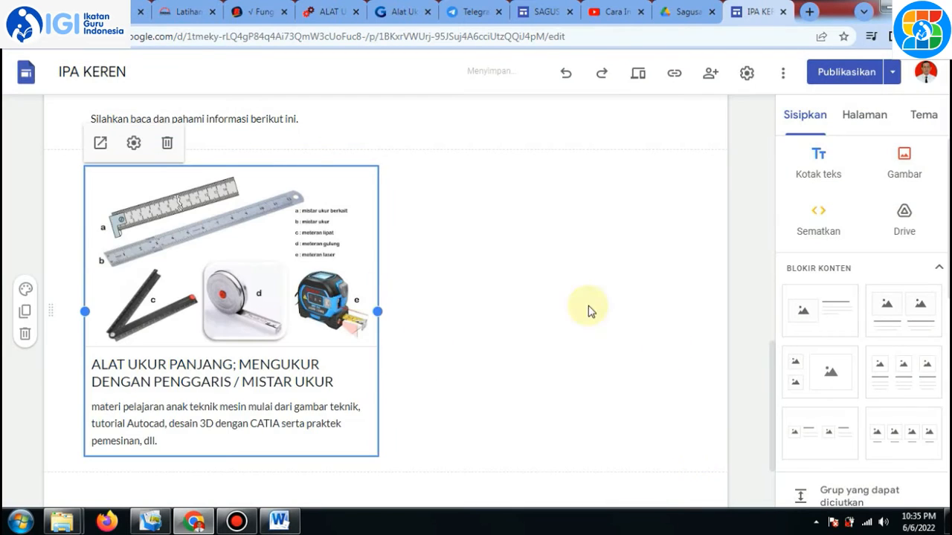
- Add a new page named ALAT UKUR JANGKA SORONG to the site
{"action": "left_click_drag", "start_coordinate": [774, 379], "coordinate": [802, 125]}
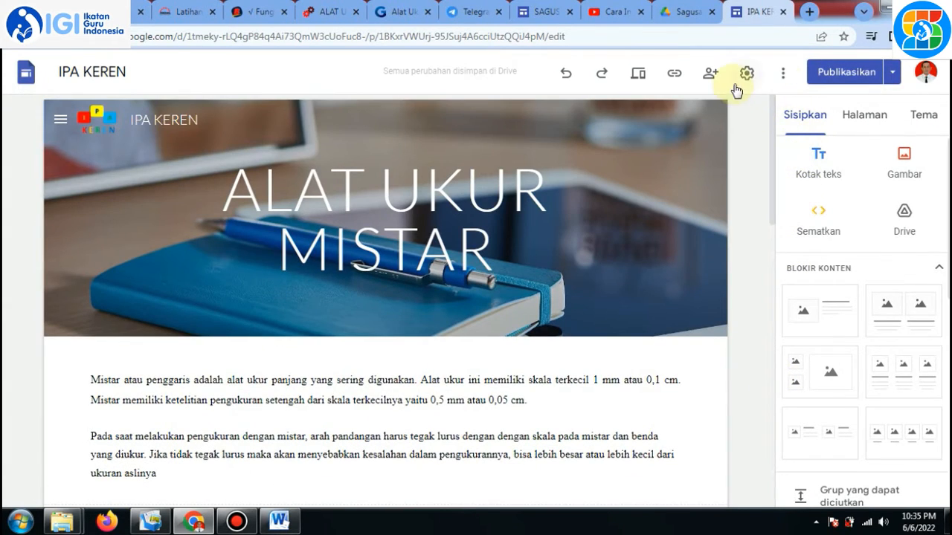
{"action": "left_click", "coordinate": [857, 113]}
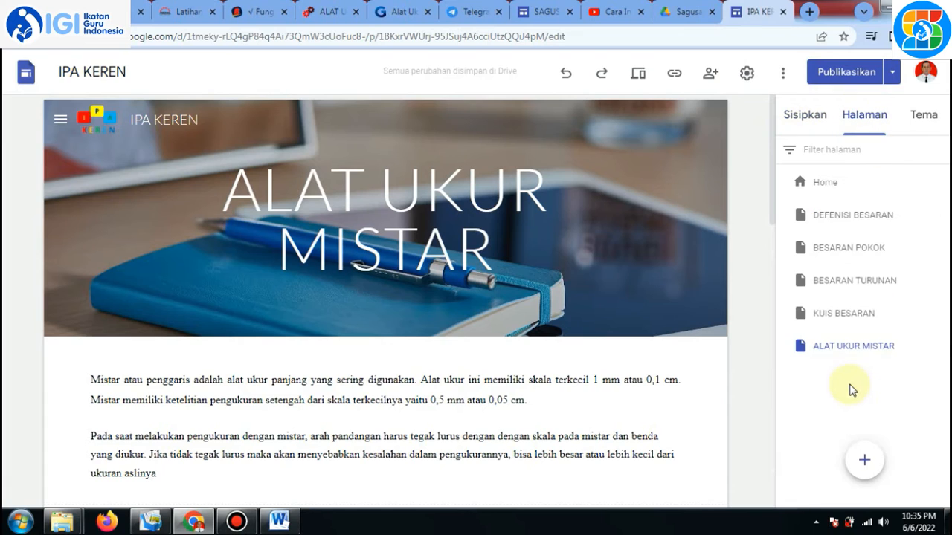
{"action": "left_click", "coordinate": [865, 464]}
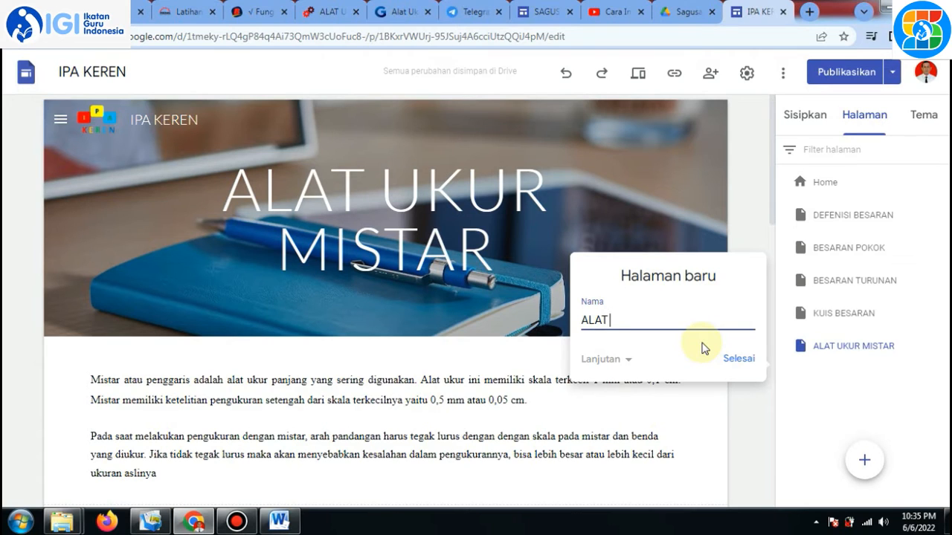
{"action": "type", "text": "ALAT UKUR"}
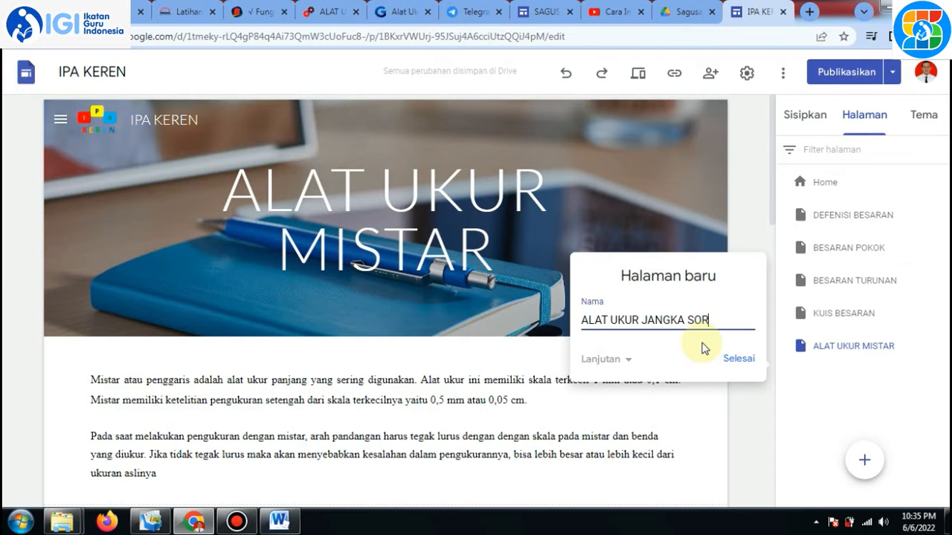
{"action": "type", "text": "JANGKA SORONG"}
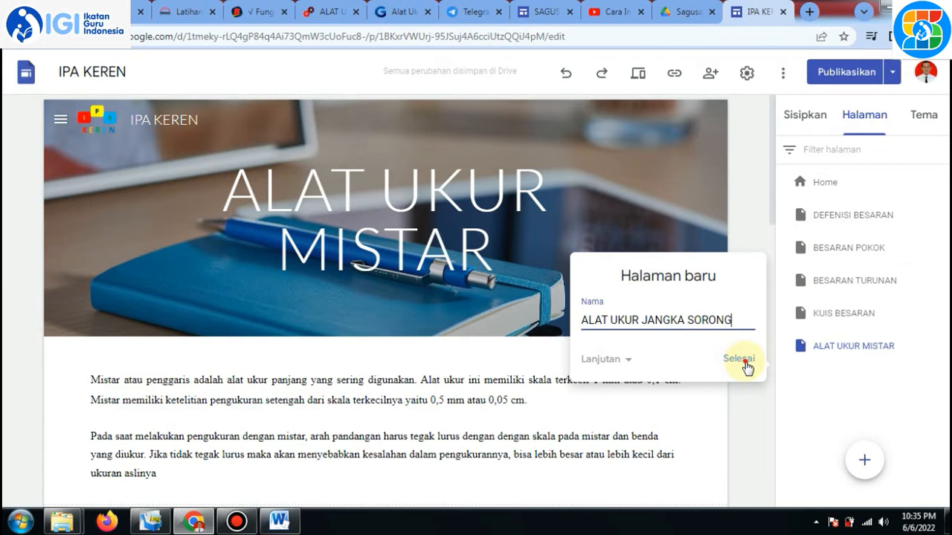
{"action": "left_click", "coordinate": [744, 362]}
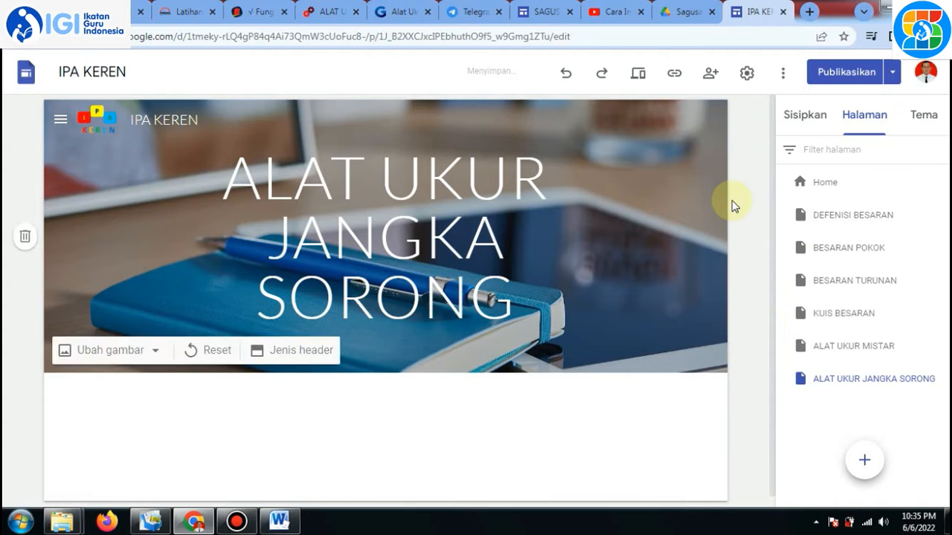
- Open the Alat Ukur Jangka Sorong Word document from folder 5
{"action": "mouse_move", "coordinate": [61, 521]}
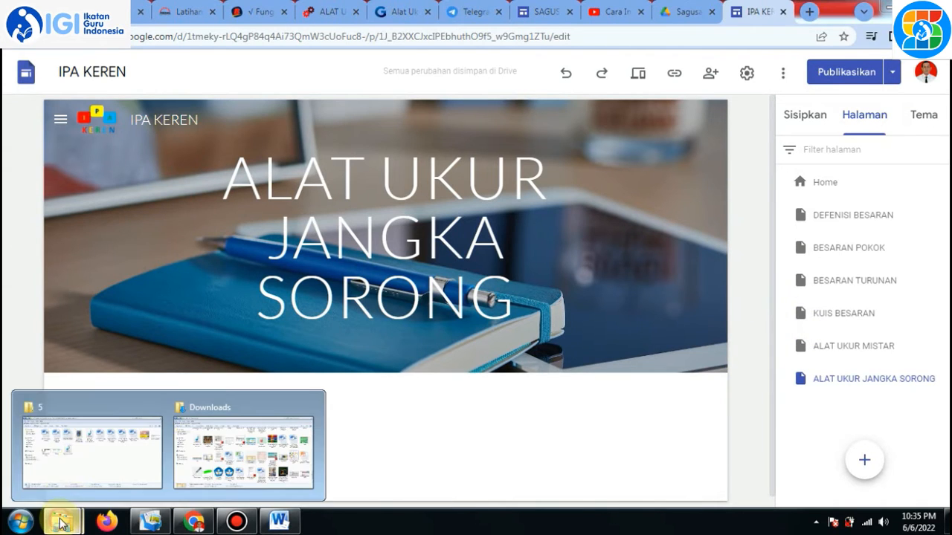
{"action": "left_click", "coordinate": [82, 465]}
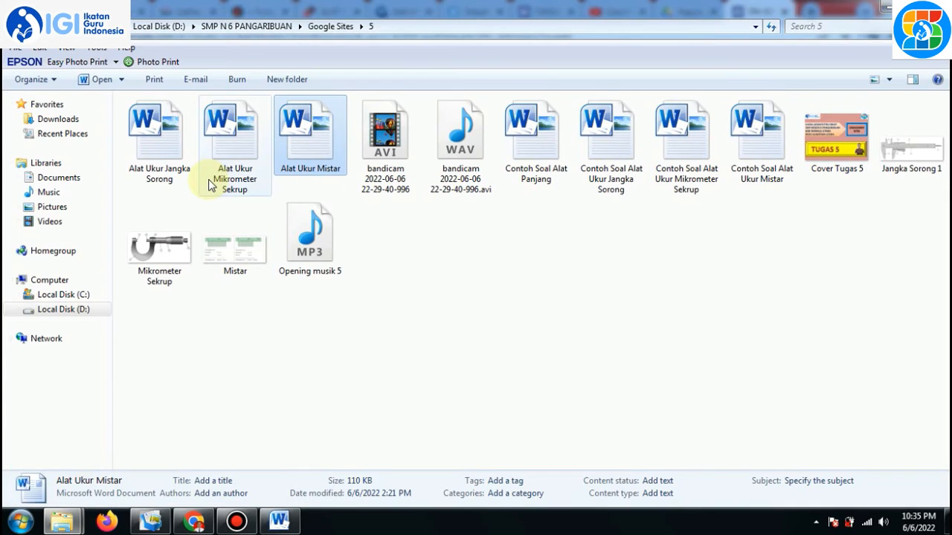
{"action": "left_click", "coordinate": [173, 171]}
{"action": "double_click", "coordinate": [173, 171]}
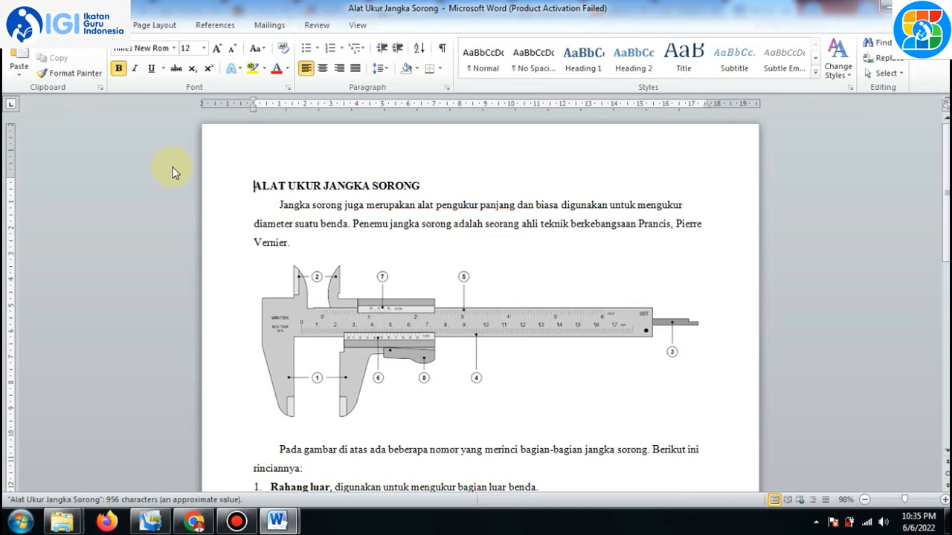
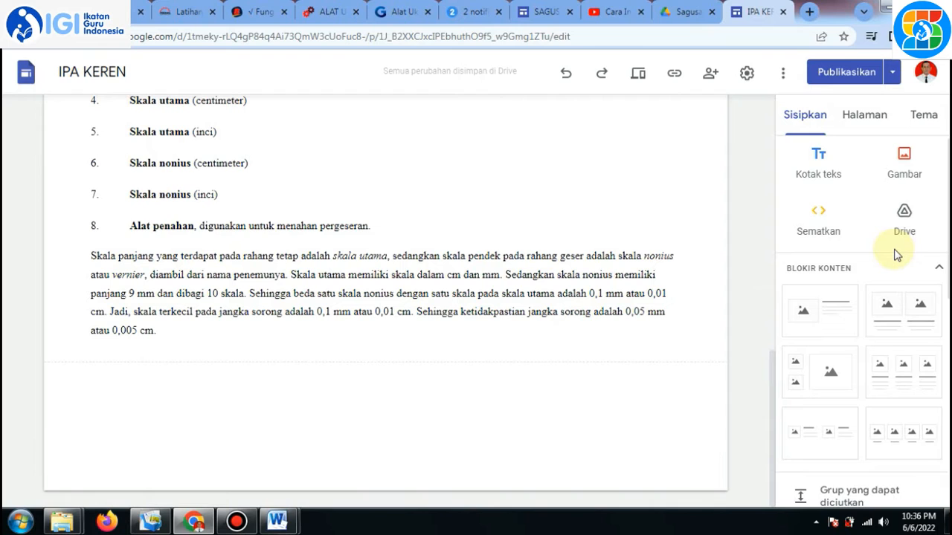
- In the site editor, insert the Contoh Soal Alat Ukur Panjang document from the Drive folder Sagusanov Sites below the jangka sorong text
{"action": "left_click", "coordinate": [904, 235]}
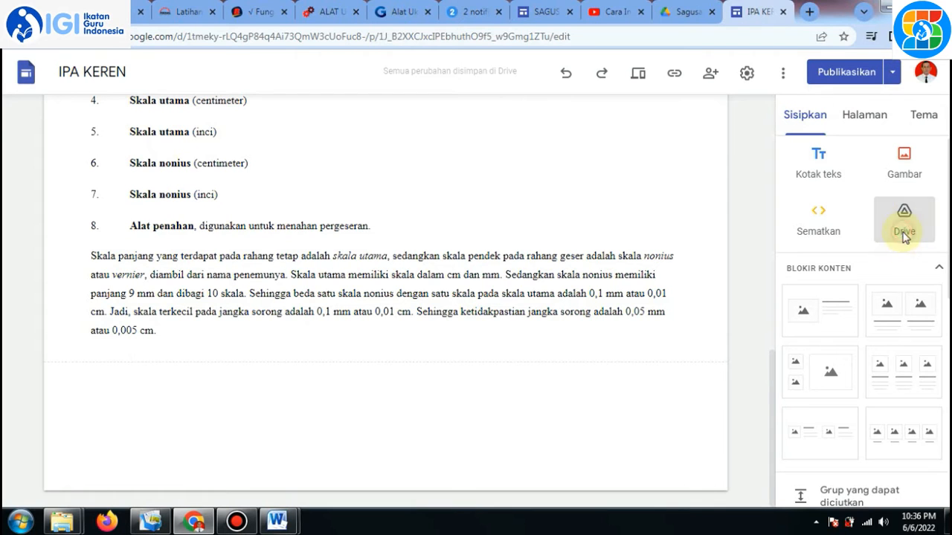
{"action": "left_click", "coordinate": [888, 441]}
{"action": "double_click", "coordinate": [888, 441]}
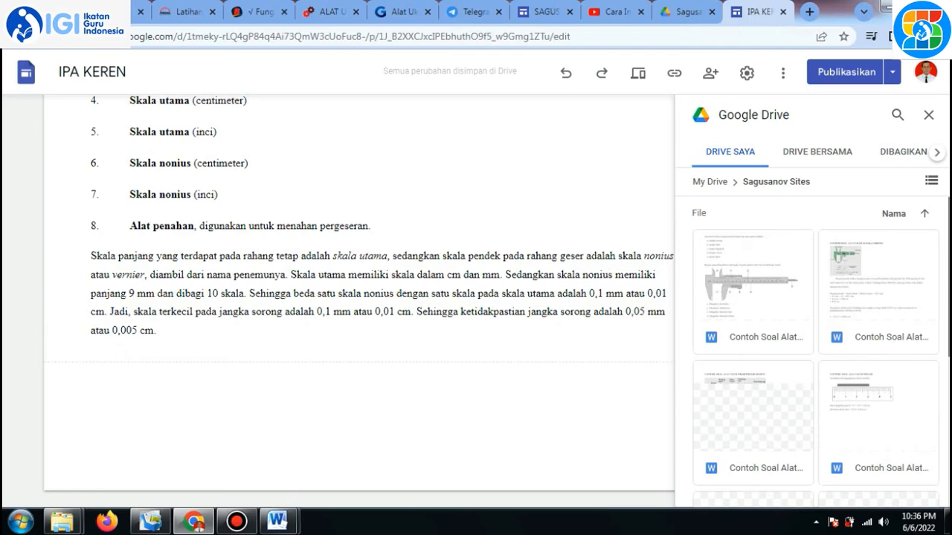
{"action": "scroll", "coordinate": [824, 336], "scroll_direction": "down", "scroll_amount": 1}
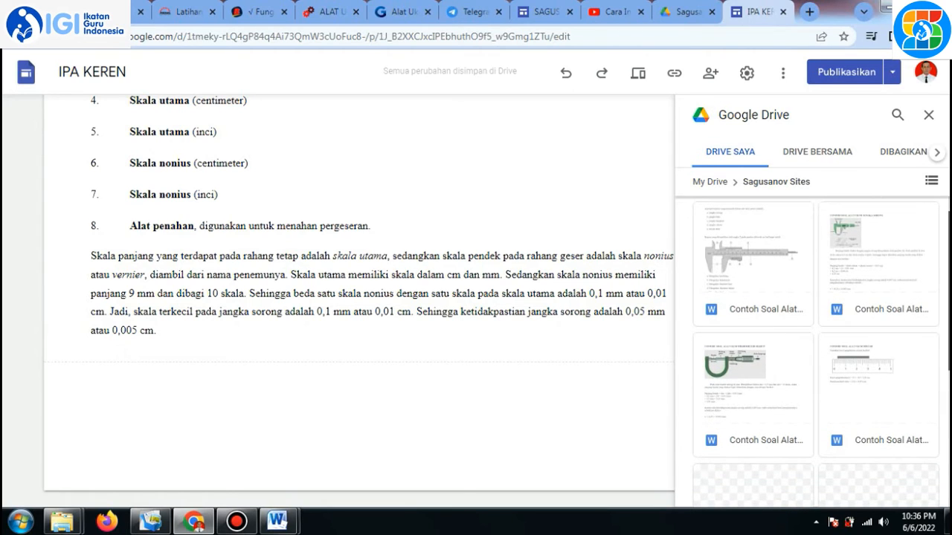
{"action": "left_click", "coordinate": [754, 270]}
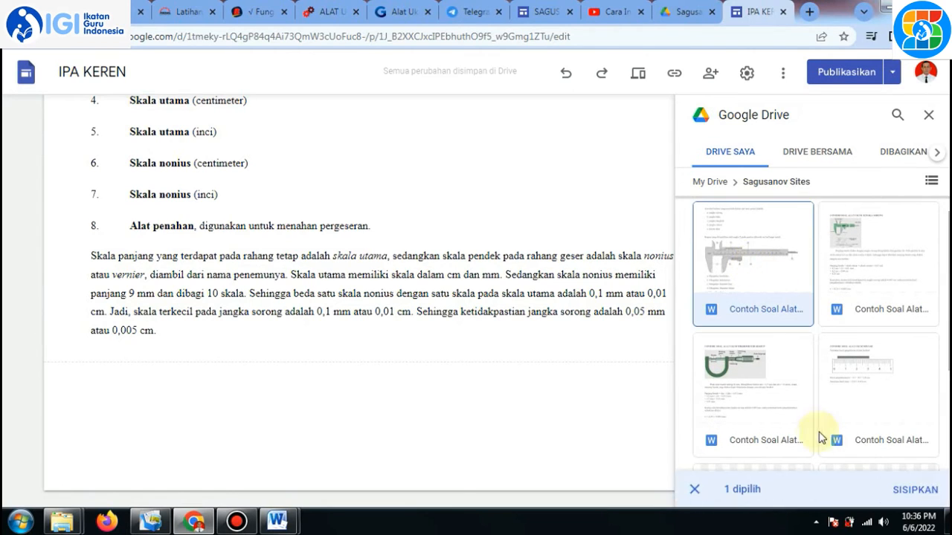
{"action": "left_click", "coordinate": [916, 498]}
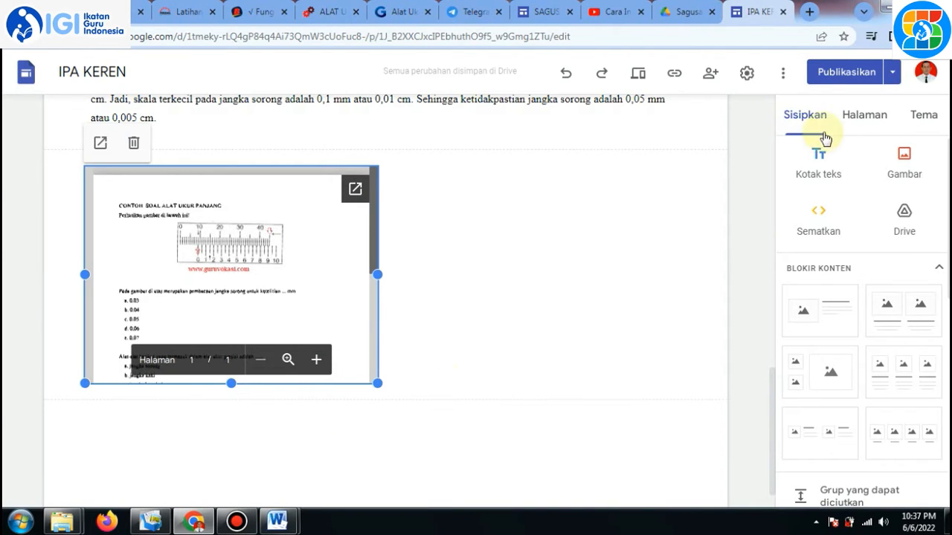
- Add a text box reading "Silahkan baca informasi berikut ini" below the embedded Contoh Soal document
{"action": "left_click", "coordinate": [818, 160]}
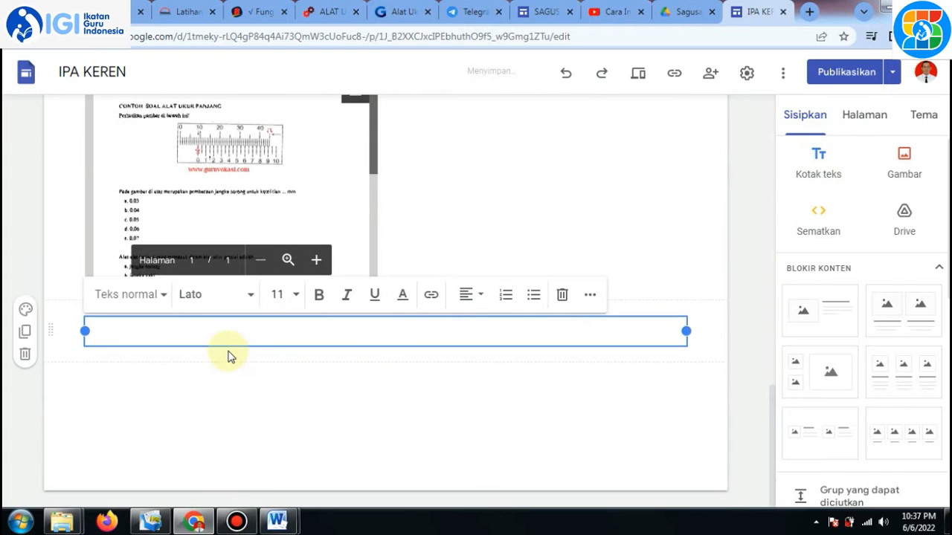
{"action": "type", "text": "si berikut i"}
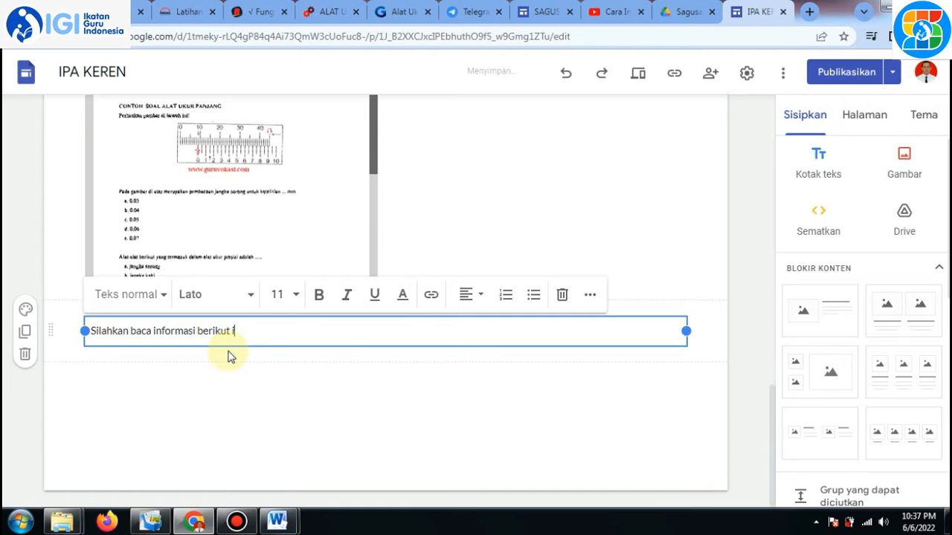
{"action": "left_click", "coordinate": [251, 365]}
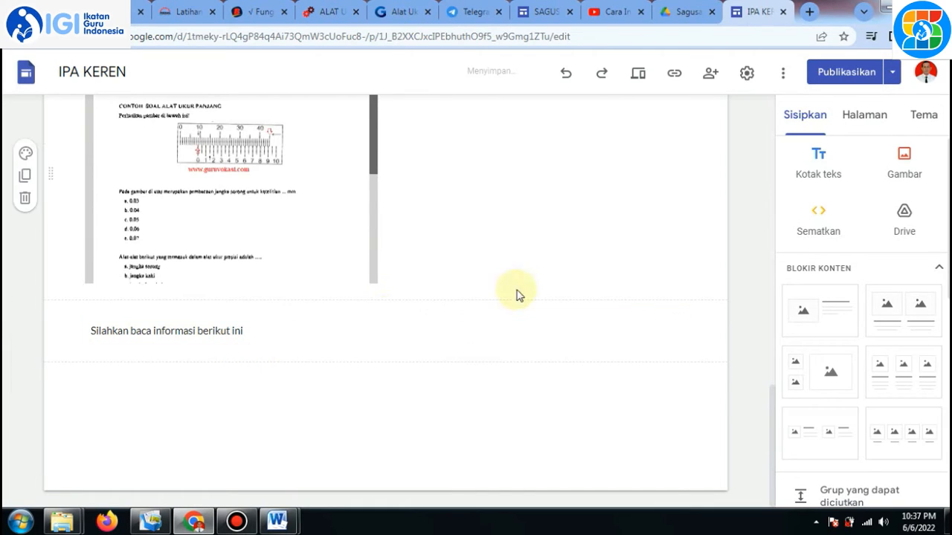
- Find the Gramedia Blog article on Alat Ukur Jangka Sorong among the open pages and copy its URL
{"action": "left_click", "coordinate": [201, 13]}
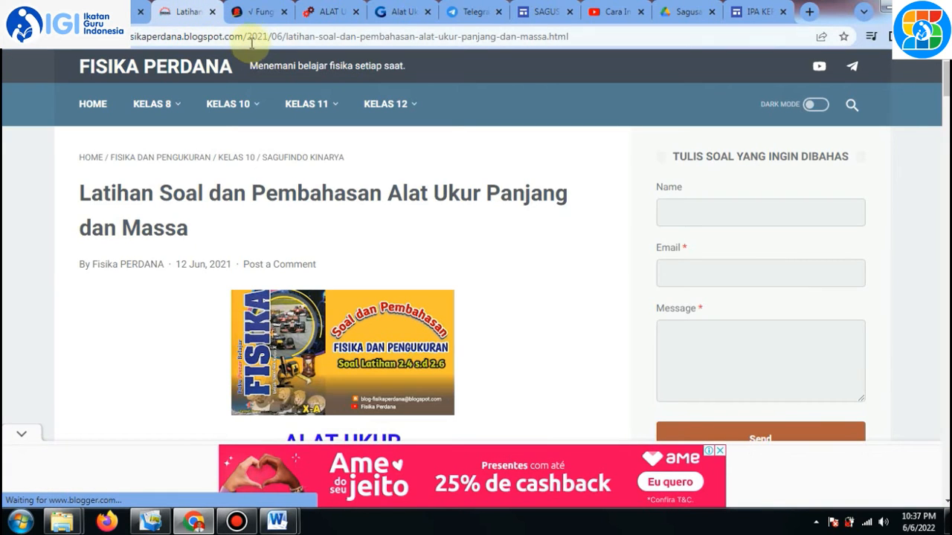
{"action": "left_click", "coordinate": [249, 14]}
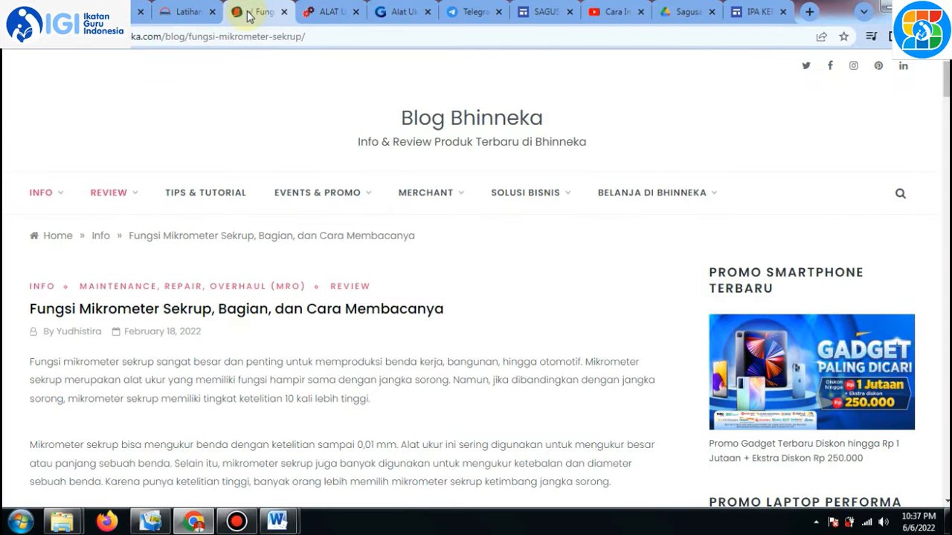
{"action": "left_click", "coordinate": [325, 14]}
{"action": "left_click", "coordinate": [395, 9]}
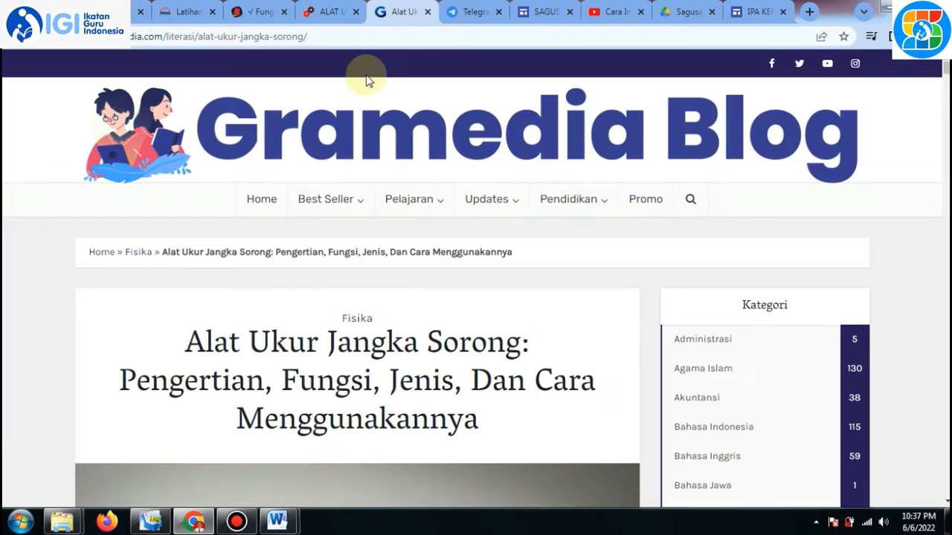
{"action": "left_click", "coordinate": [334, 35]}
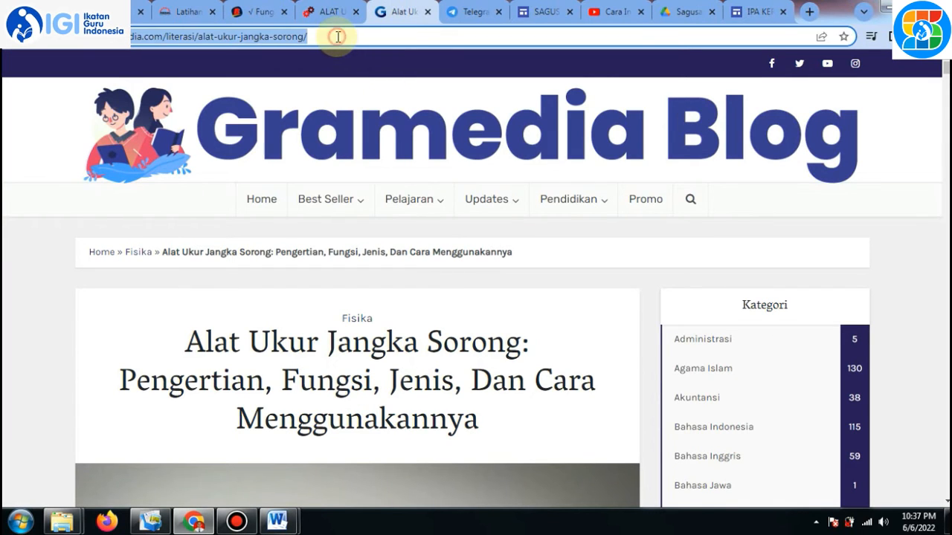
{"action": "right_click", "coordinate": [334, 37]}
{"action": "left_click", "coordinate": [370, 89]}
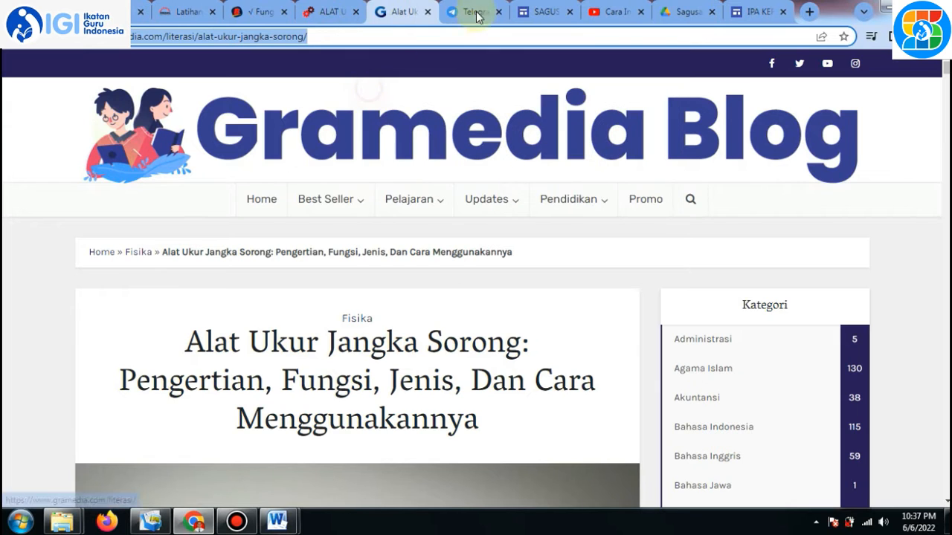
{"action": "left_click", "coordinate": [735, 12]}
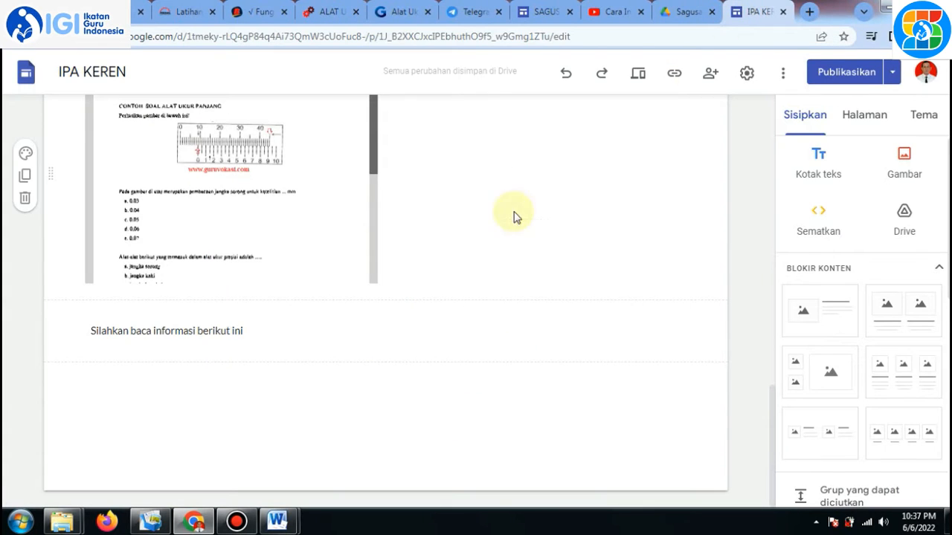
{"action": "left_click", "coordinate": [824, 234]}
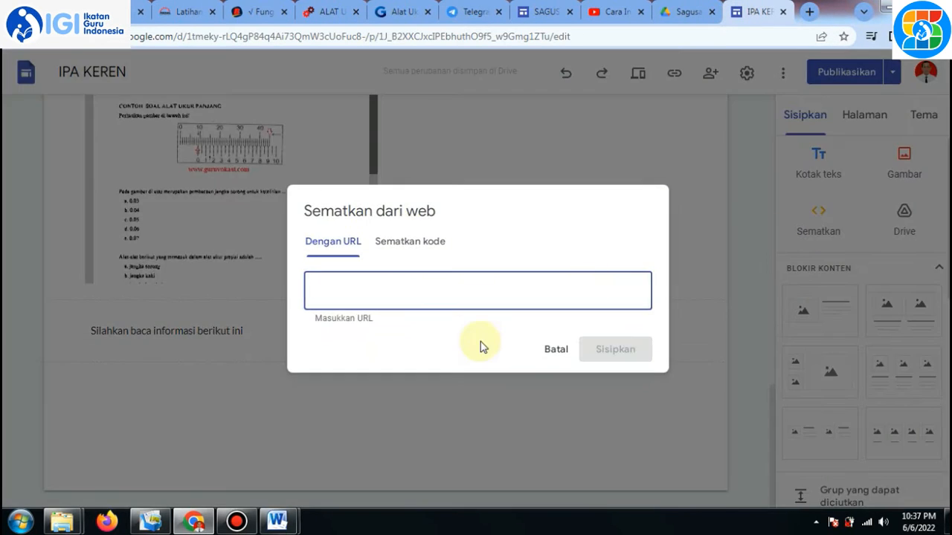
{"action": "right_click", "coordinate": [408, 296]}
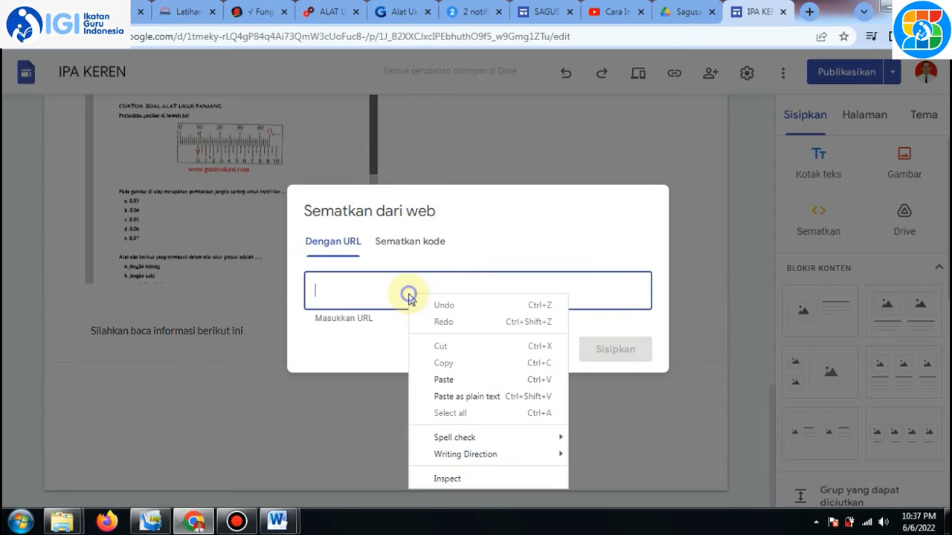
{"action": "left_click", "coordinate": [452, 380]}
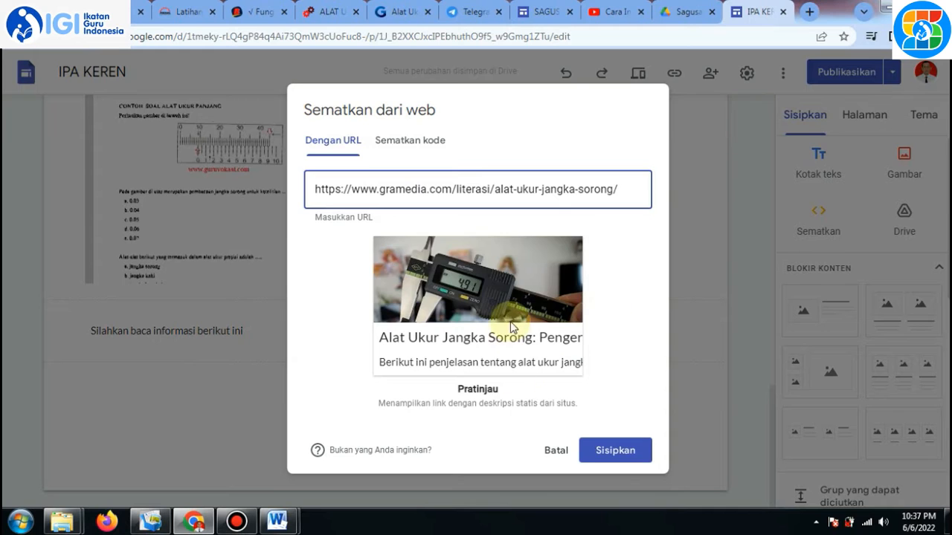
{"action": "left_click", "coordinate": [610, 450]}
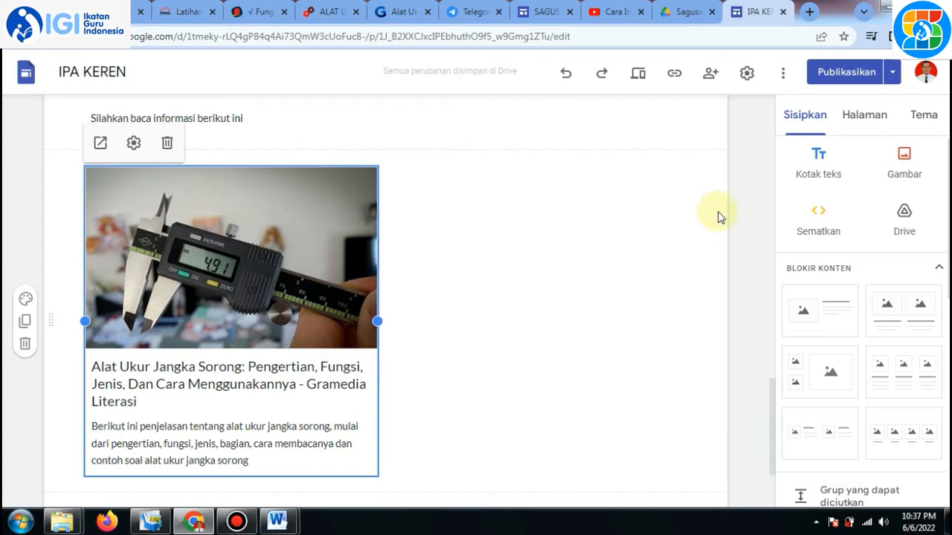
- Add a new page named ALAT UKUR MIKROMETER SEKRUP to the site
{"action": "left_click_drag", "start_coordinate": [771, 407], "coordinate": [785, 117]}
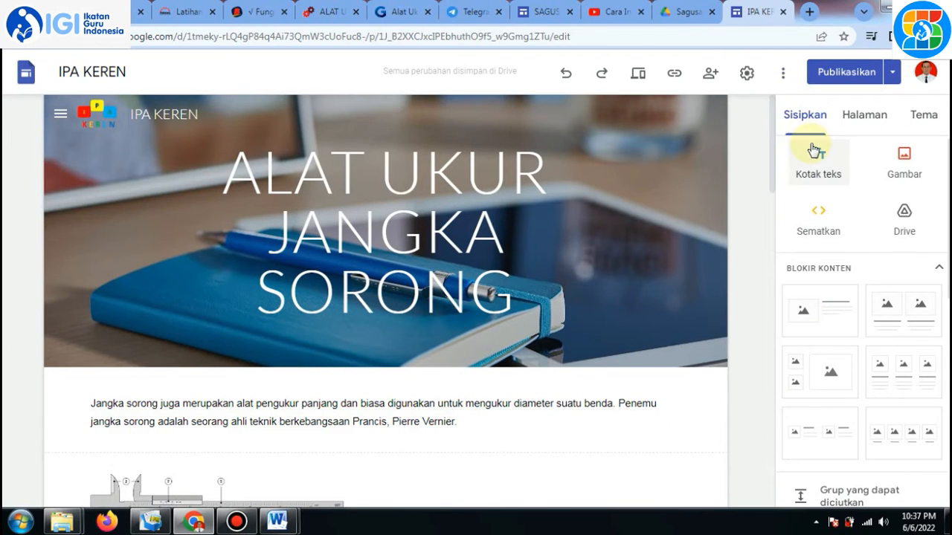
{"action": "left_click", "coordinate": [857, 120]}
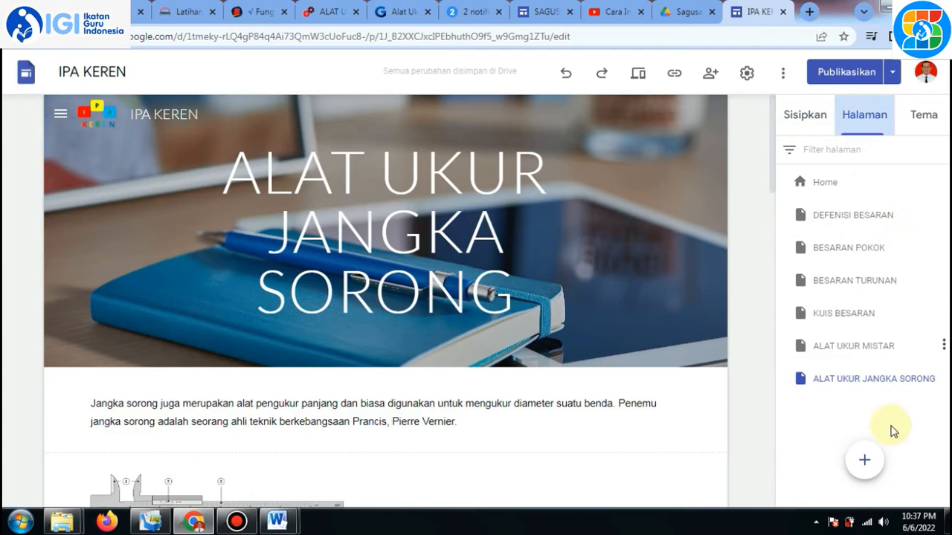
{"action": "left_click", "coordinate": [864, 460]}
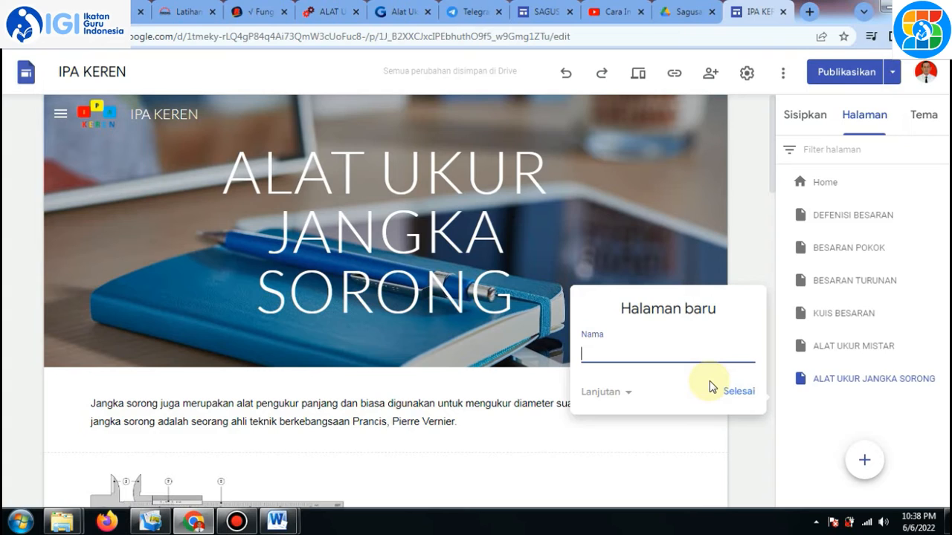
{"action": "type", "text": "ALAT UKUR MIK"}
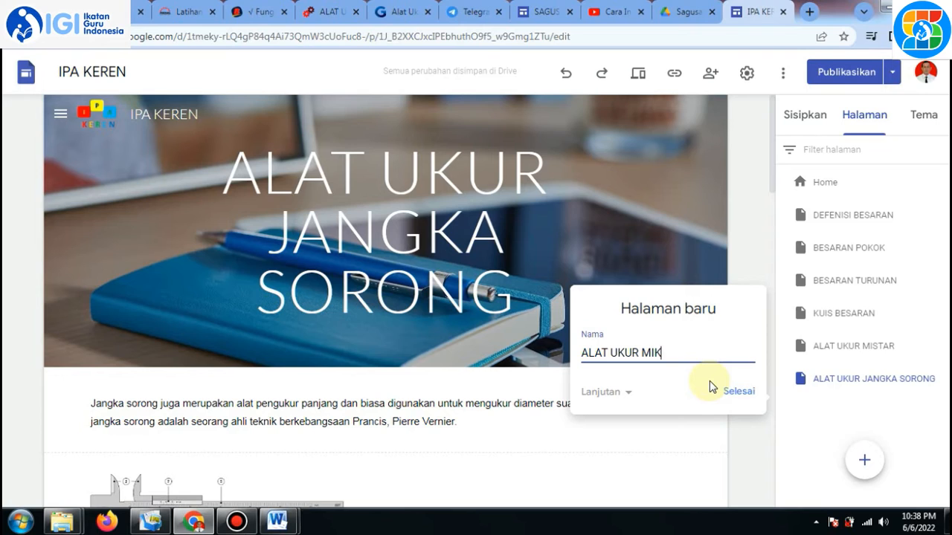
{"action": "type", "text": "ROMETER SE"}
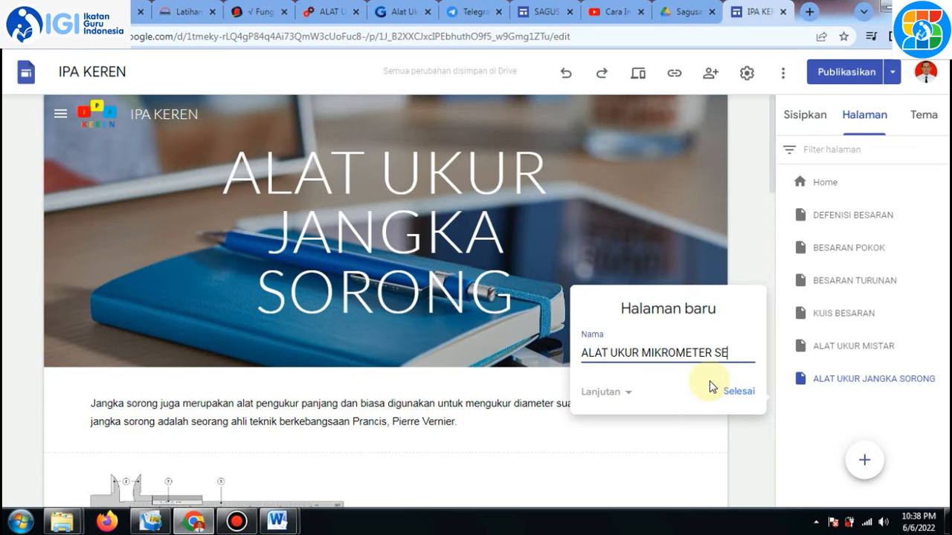
{"action": "type", "text": "KRUP"}
{"action": "left_click", "coordinate": [743, 398]}
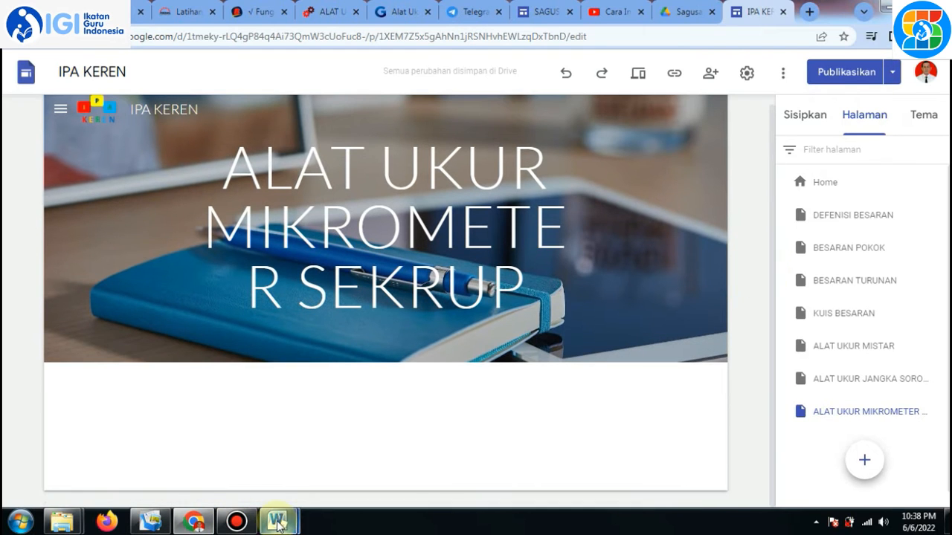
- Switch to Word and close the Alat Ukur Mistar and Alat Ukur Jangka Sorong documents
{"action": "mouse_move", "coordinate": [275, 523]}
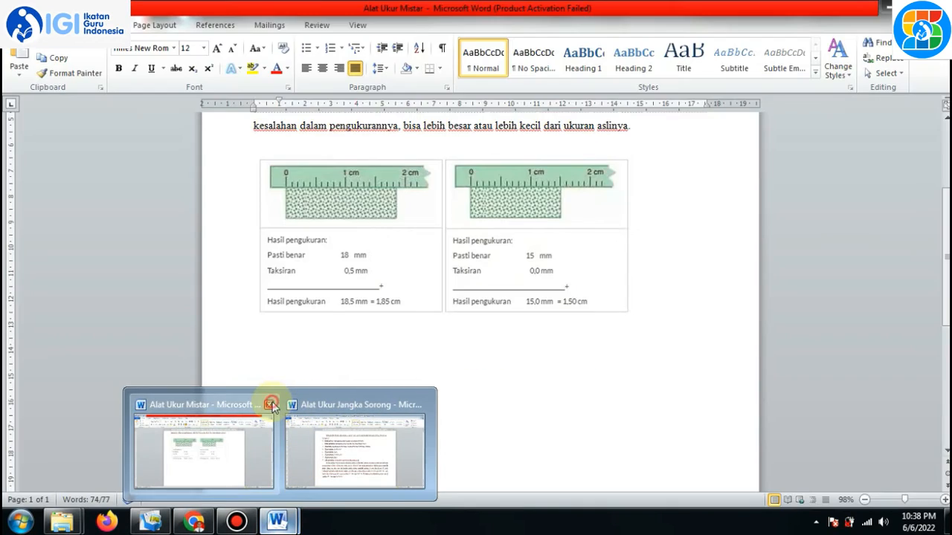
{"action": "left_click", "coordinate": [272, 404]}
{"action": "left_click_drag", "start_coordinate": [394, 426], "coordinate": [279, 141]}
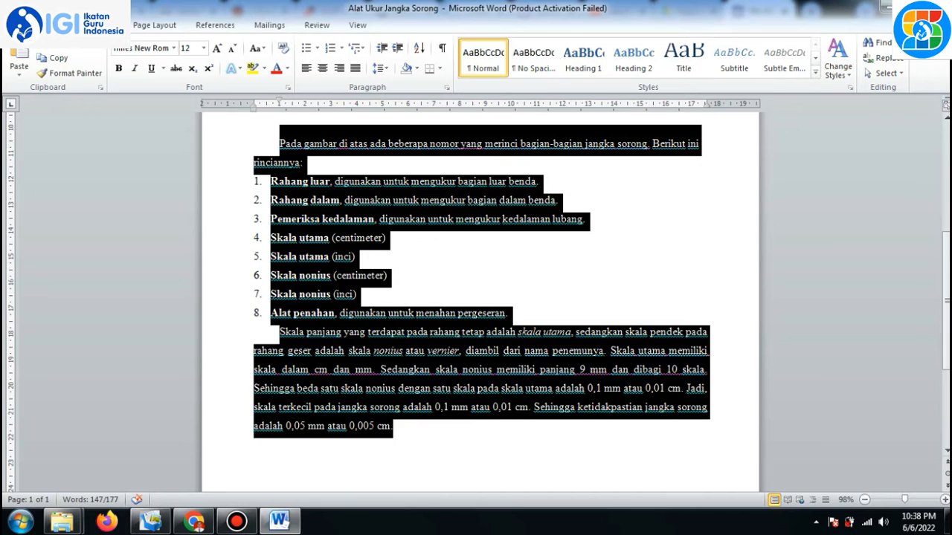
{"action": "key", "text": "alt+F4"}
- Open the Alat Ukur Mikrometer Sekrup Word document from folder 5 and copy the introductory paragraph above its picture
{"action": "mouse_move", "coordinate": [65, 524]}
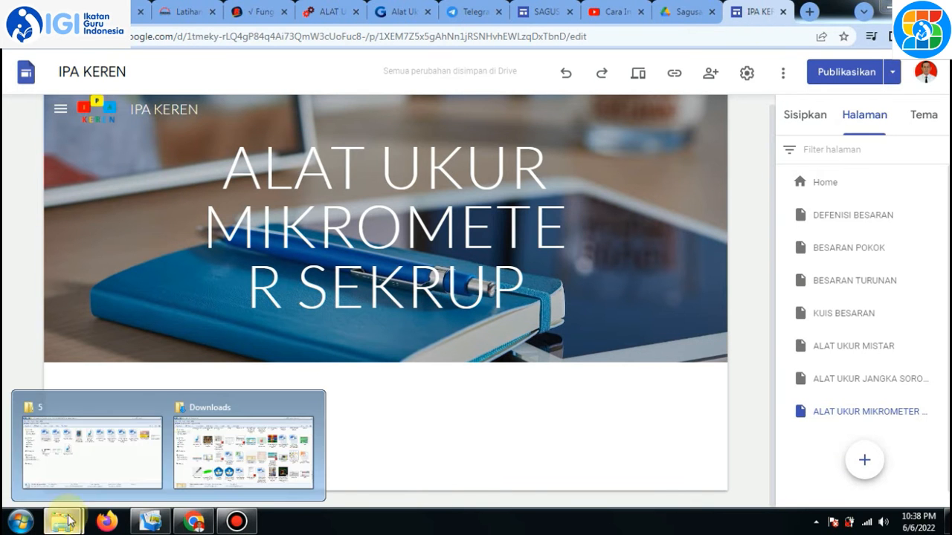
{"action": "left_click", "coordinate": [134, 441]}
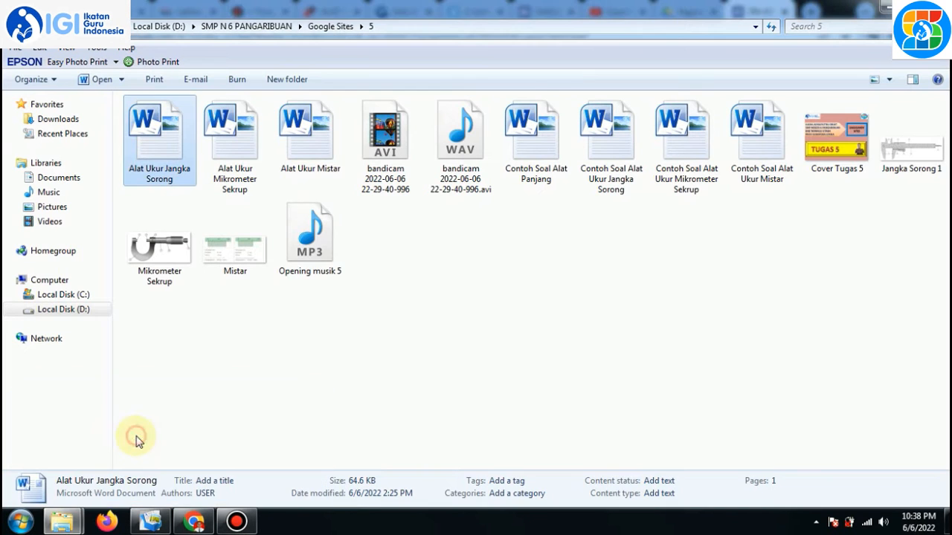
{"action": "double_click", "coordinate": [254, 168]}
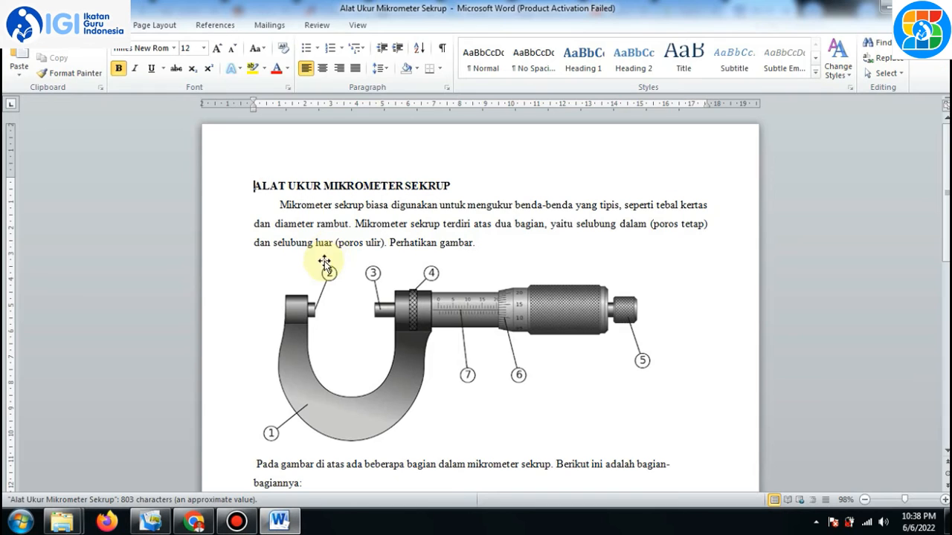
{"action": "left_click_drag", "start_coordinate": [280, 205], "coordinate": [495, 244]}
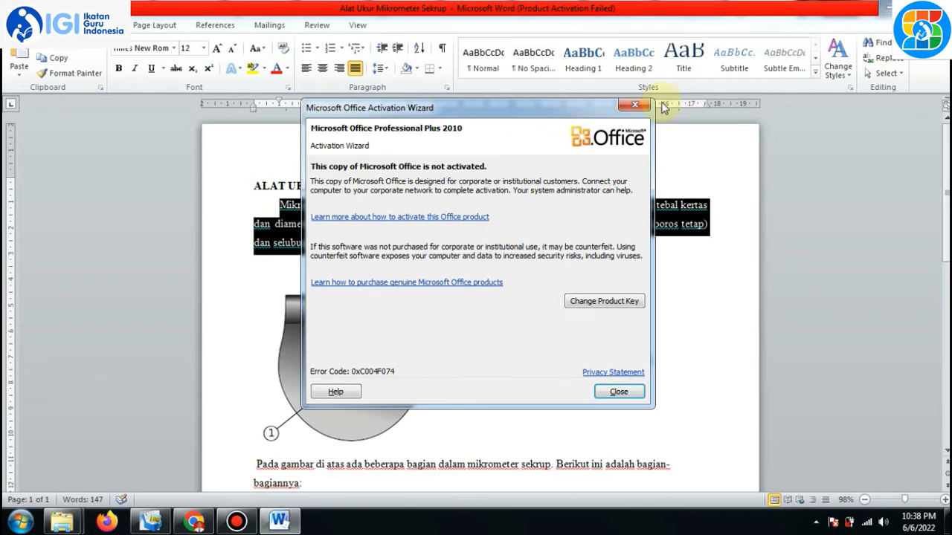
{"action": "left_click", "coordinate": [635, 105]}
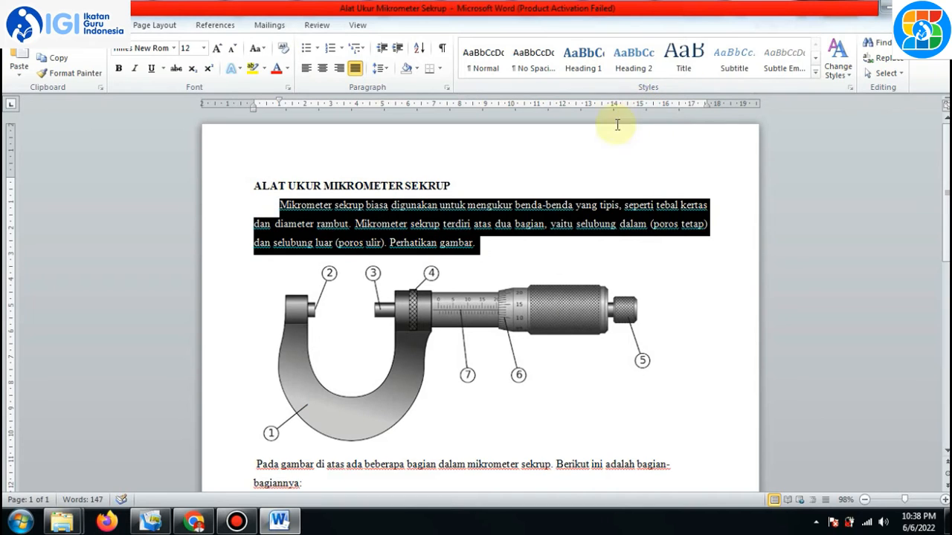
{"action": "right_click", "coordinate": [444, 223]}
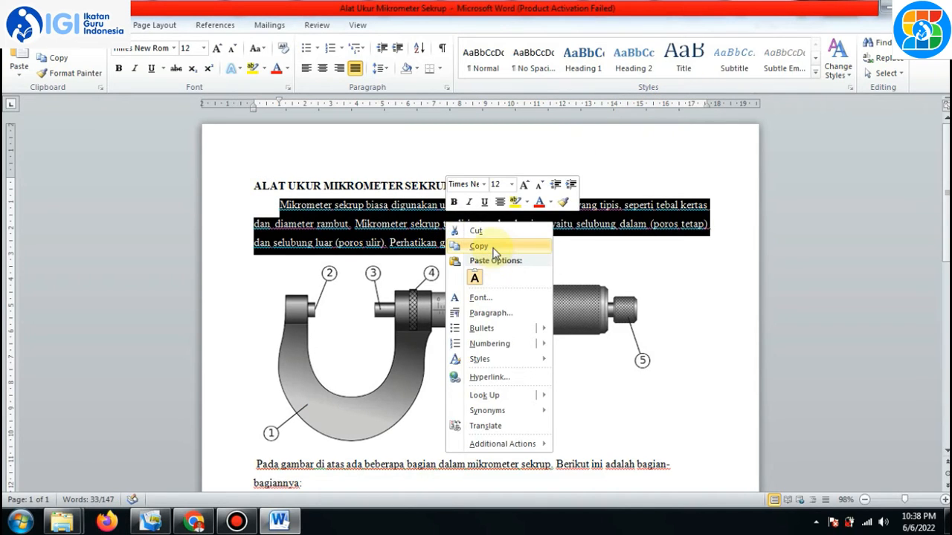
{"action": "left_click", "coordinate": [493, 247]}
- In the site editor, paste the copied paragraph into a new text box below the header and remove the empty trailing line
{"action": "left_click", "coordinate": [194, 520]}
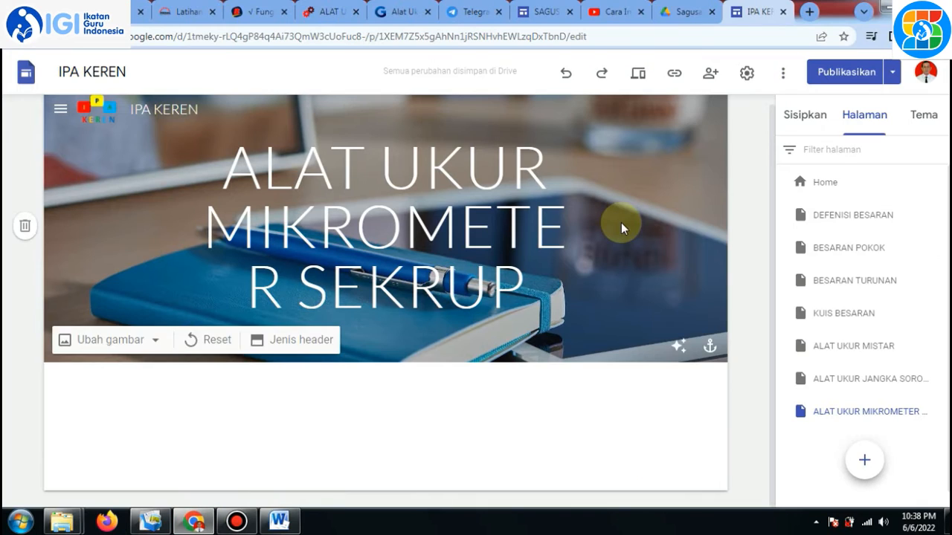
{"action": "left_click", "coordinate": [800, 116]}
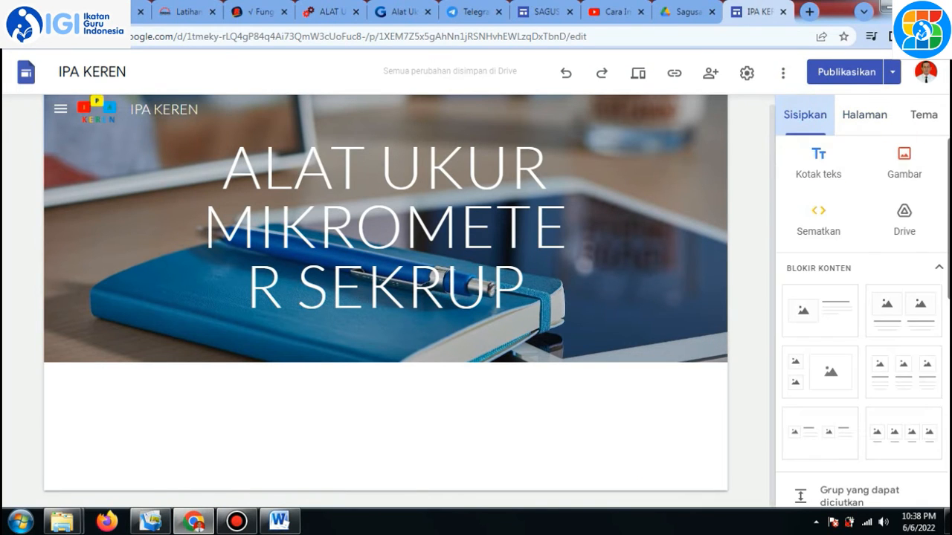
{"action": "left_click", "coordinate": [831, 169]}
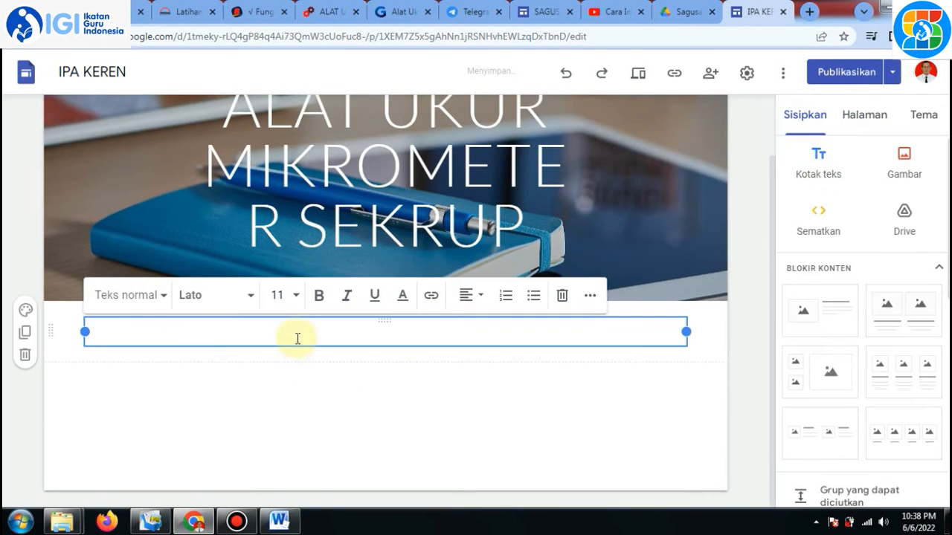
{"action": "right_click", "coordinate": [297, 339]}
{"action": "left_click", "coordinate": [340, 228]}
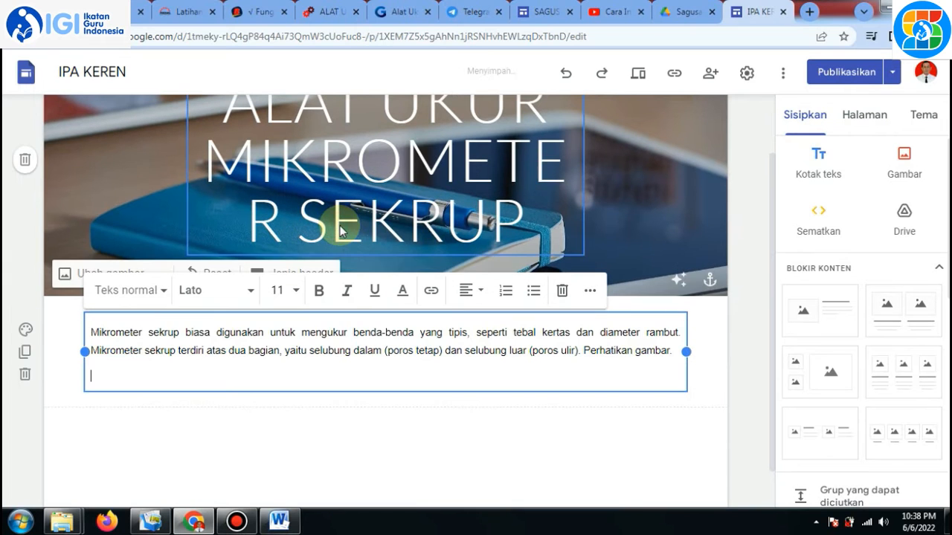
{"action": "key", "text": "BackSpace"}
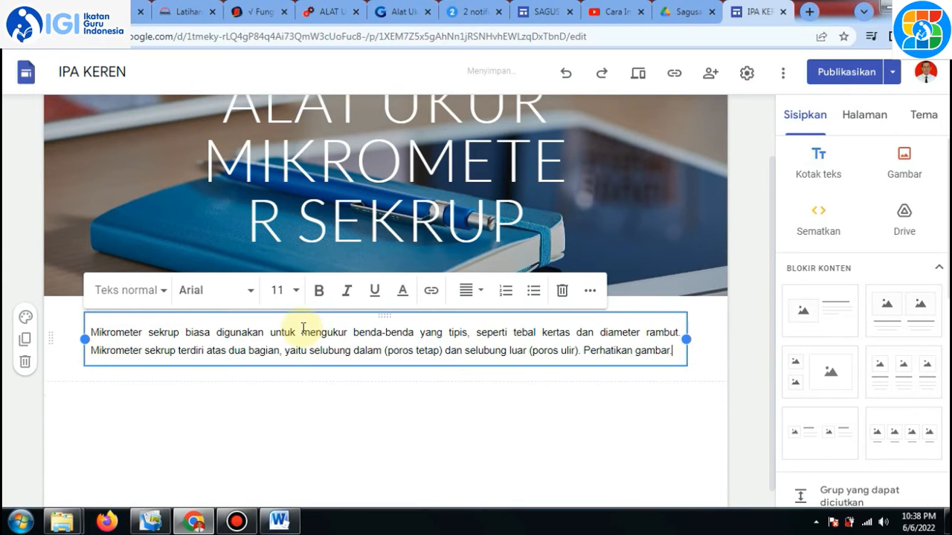
{"action": "left_click", "coordinate": [328, 405]}
- Upload the Mikrometer Sekrup picture from folder 5 below the introductory paragraph and enlarge it slightly
{"action": "left_click", "coordinate": [912, 180]}
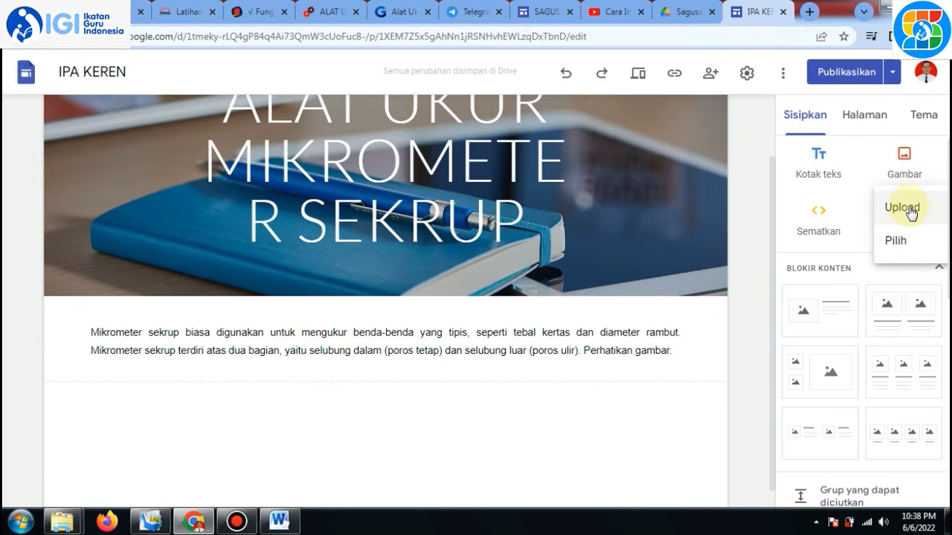
{"action": "left_click", "coordinate": [903, 208]}
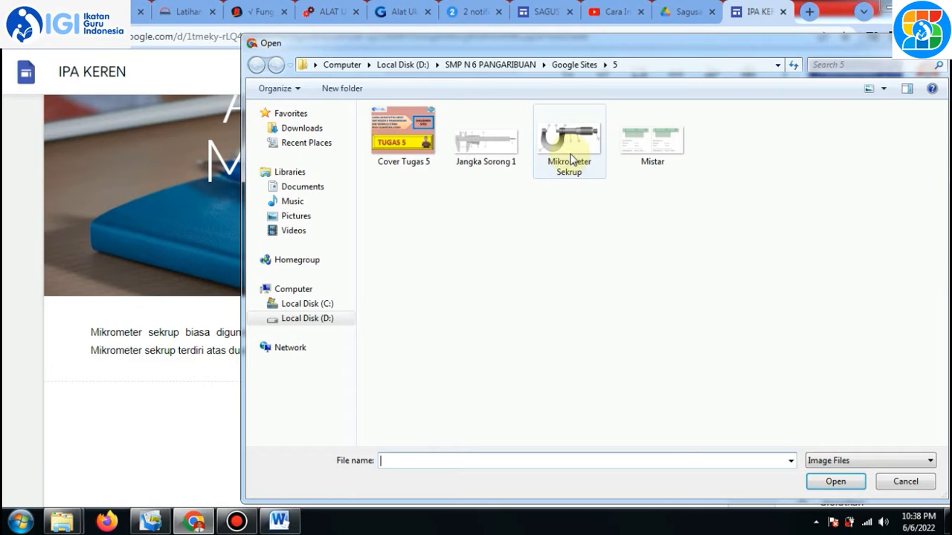
{"action": "left_click", "coordinate": [569, 153]}
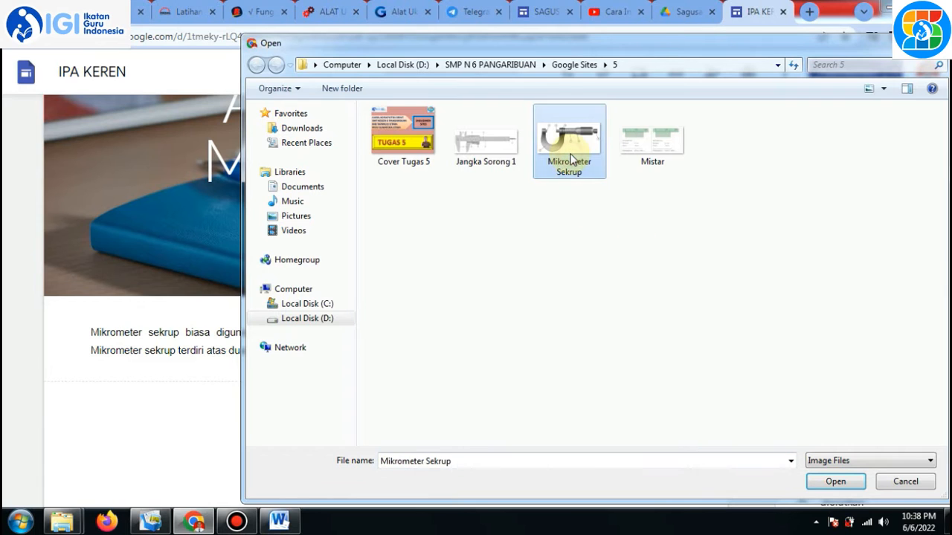
{"action": "left_click", "coordinate": [834, 481]}
{"action": "scroll", "coordinate": [617, 467], "scroll_direction": "down", "scroll_amount": 2}
{"action": "left_click_drag", "start_coordinate": [275, 345], "coordinate": [327, 375]}
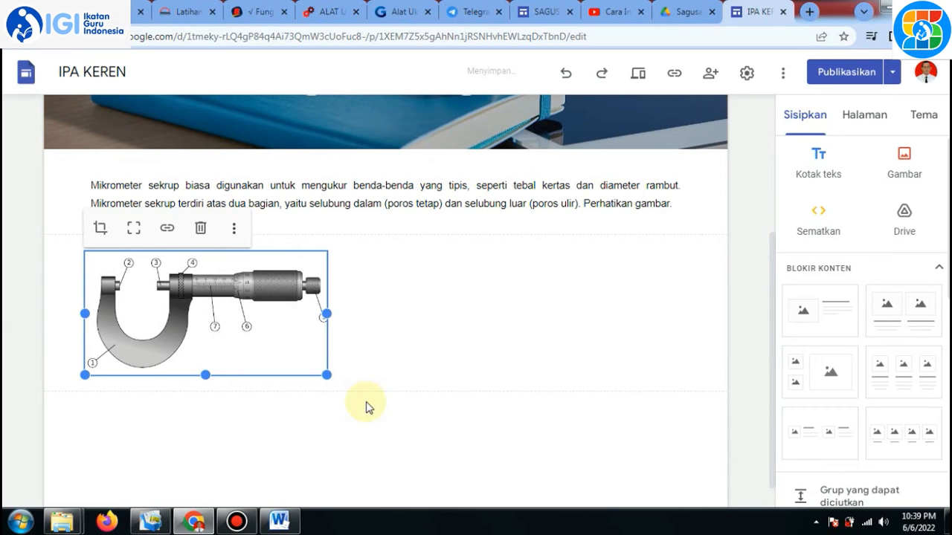
{"action": "left_click", "coordinate": [319, 423]}
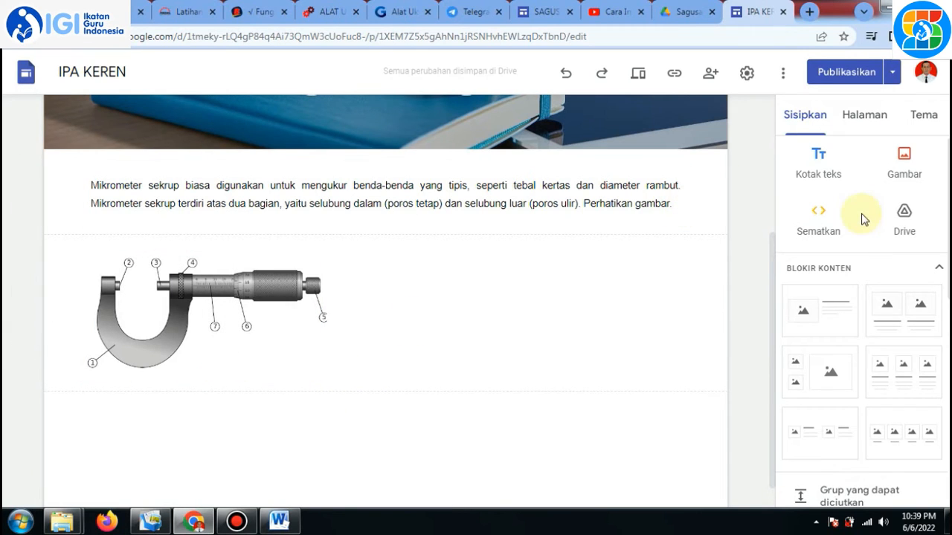
- Insert the micrometer example-question Word document from the Sagusanov Sites folder in Google Drive below the picture
{"action": "left_click", "coordinate": [904, 225]}
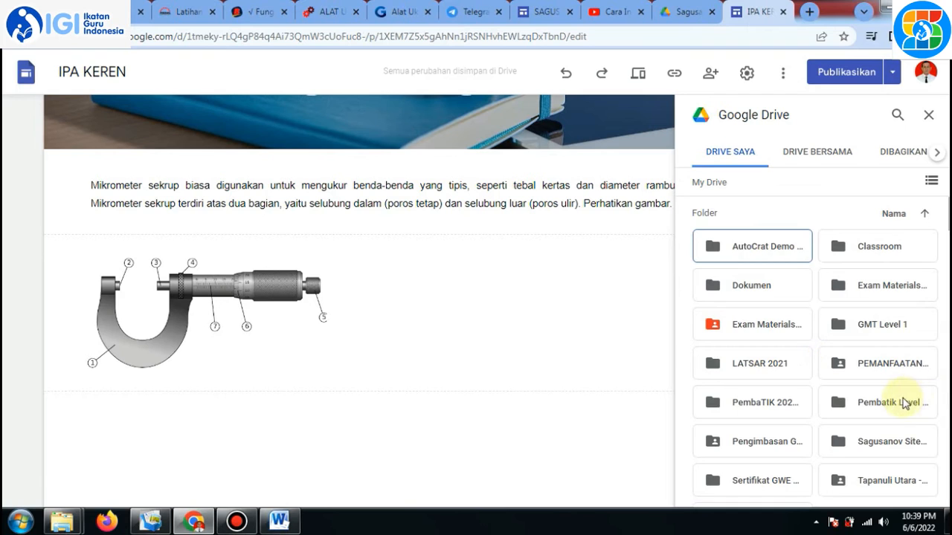
{"action": "double_click", "coordinate": [871, 442]}
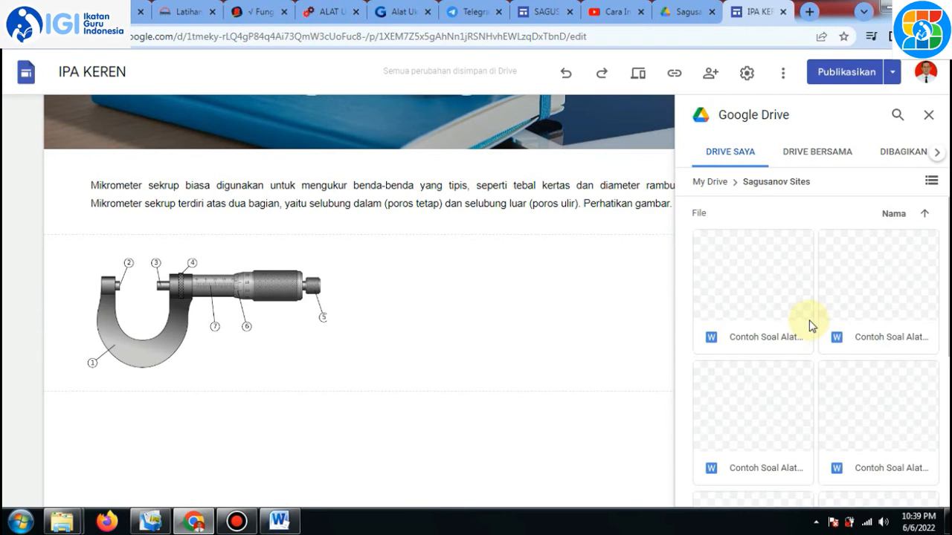
{"action": "scroll", "coordinate": [810, 325], "scroll_direction": "down", "scroll_amount": 1}
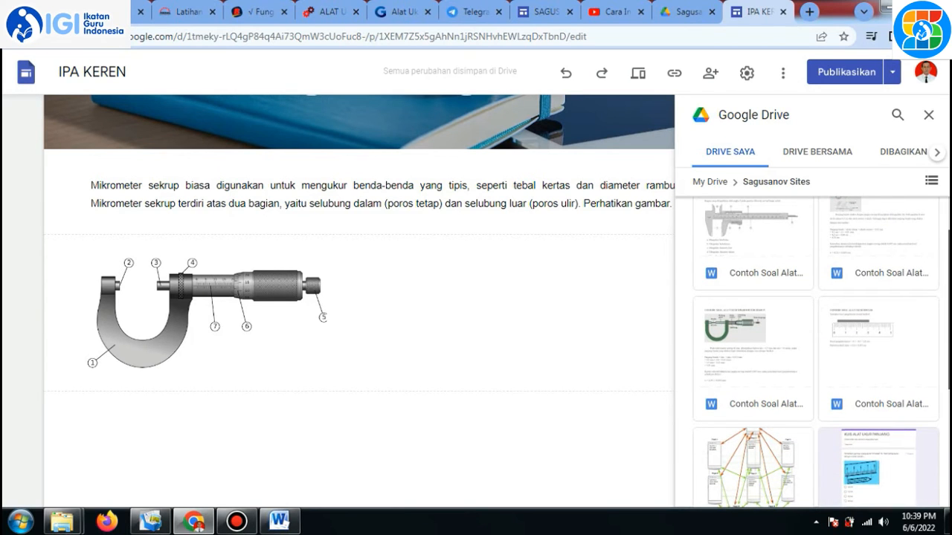
{"action": "left_click", "coordinate": [738, 345]}
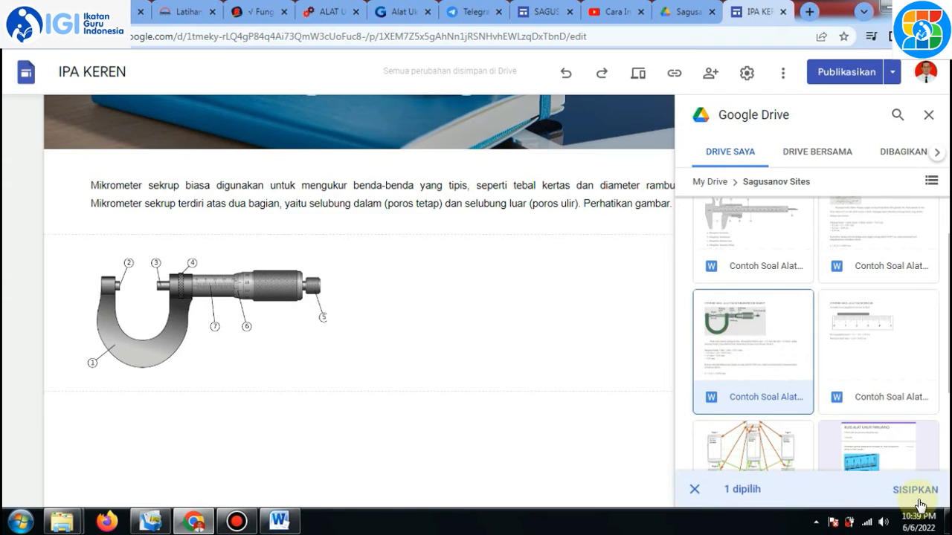
{"action": "left_click", "coordinate": [915, 492]}
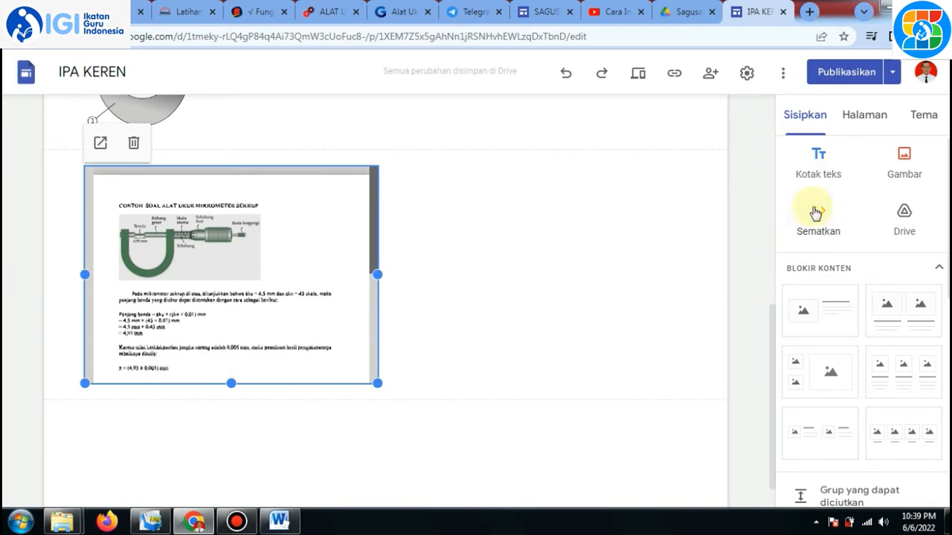
- Add a text box below the inserted document reading "Silahkan baca informasi berikut ini"
{"action": "left_click", "coordinate": [822, 173]}
{"action": "mouse_move", "coordinate": [406, 484]}
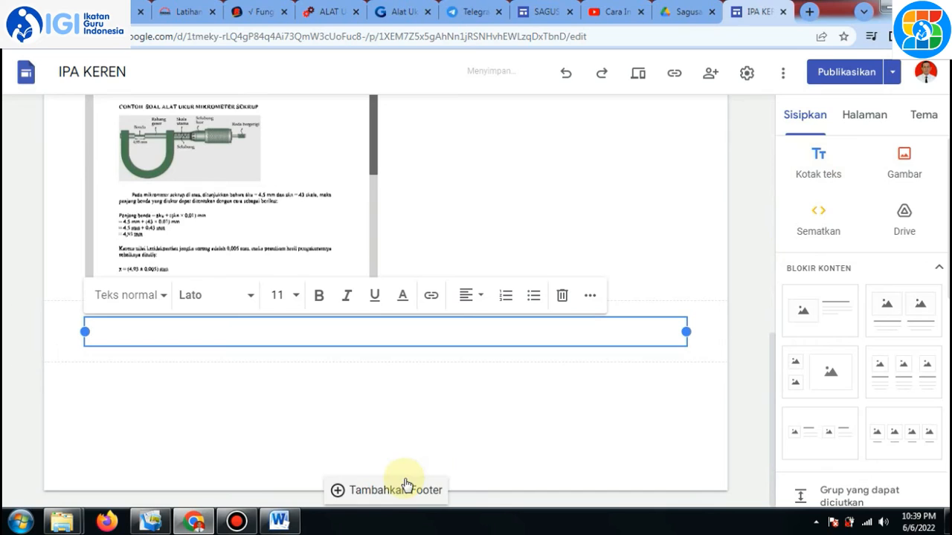
{"action": "type", "text": "si berikut ini"}
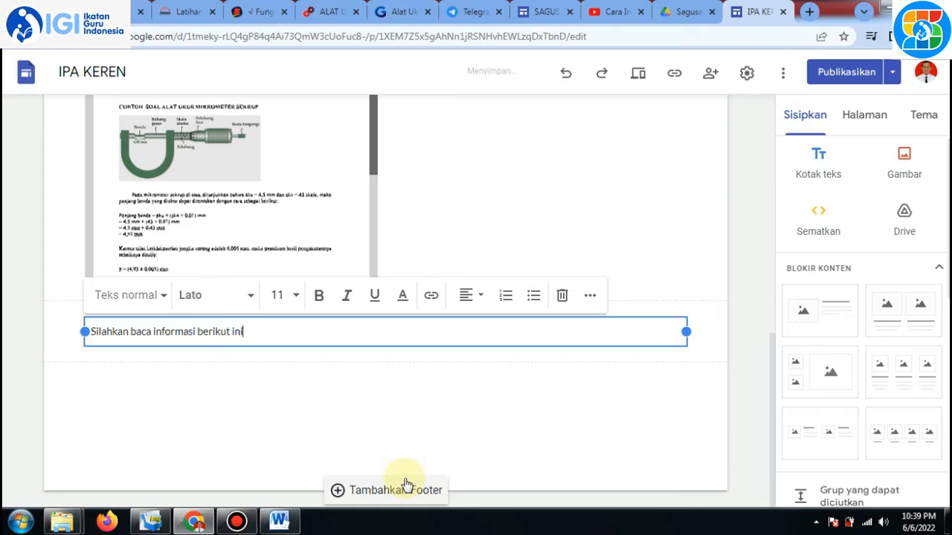
{"action": "left_click", "coordinate": [307, 382]}
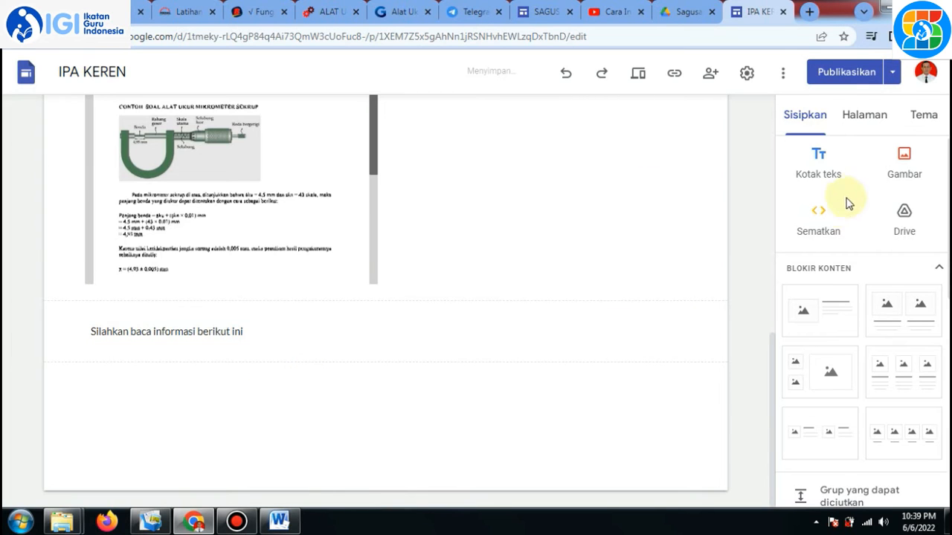
- Copy the web address of the open bhinneka.com article on Fungsi Mikrometer Sekrup
{"action": "left_click", "coordinate": [185, 11]}
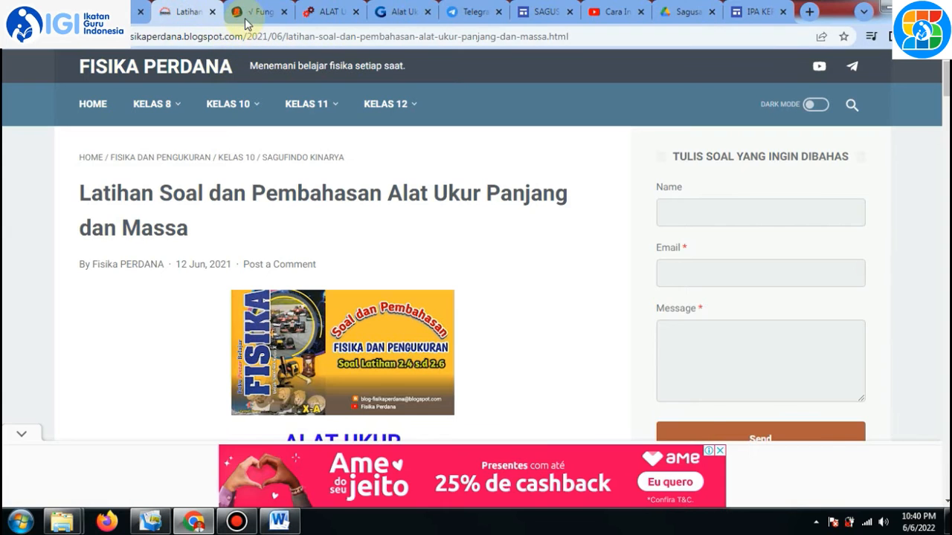
{"action": "left_click", "coordinate": [257, 12]}
{"action": "left_click", "coordinate": [252, 37]}
{"action": "right_click", "coordinate": [252, 39]}
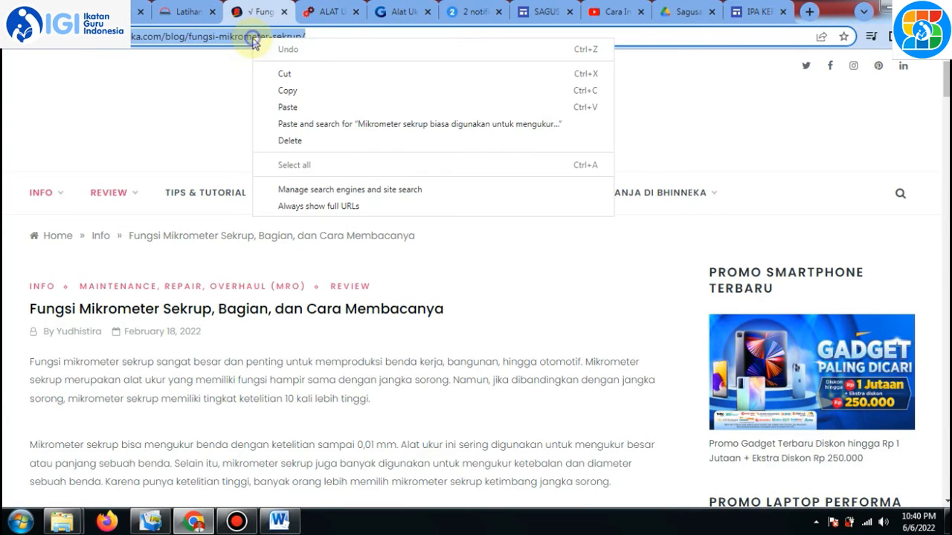
{"action": "left_click", "coordinate": [286, 91]}
- Embed the copied article URL in the site page as a preview card and widen the card
{"action": "left_click", "coordinate": [752, 12]}
{"action": "left_click", "coordinate": [820, 235]}
{"action": "left_click", "coordinate": [461, 284]}
{"action": "right_click", "coordinate": [461, 284]}
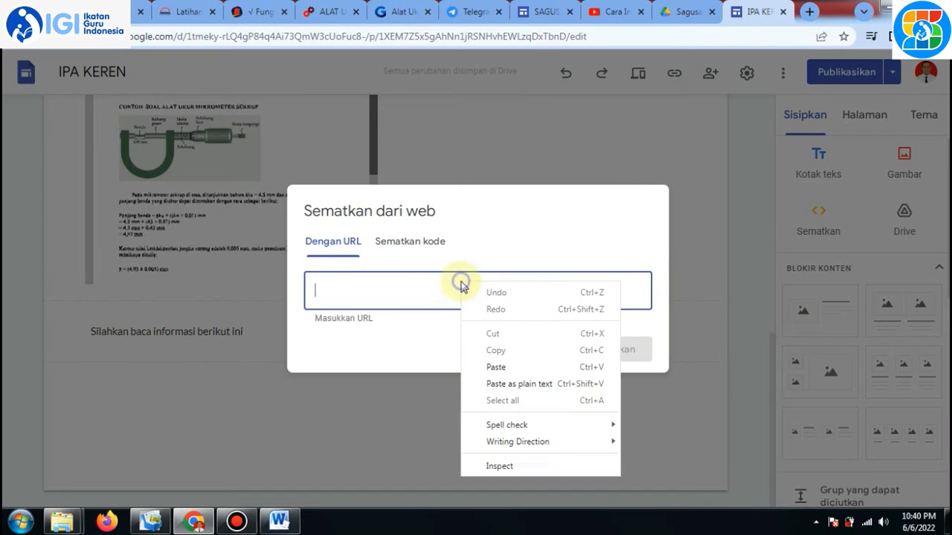
{"action": "left_click", "coordinate": [510, 376]}
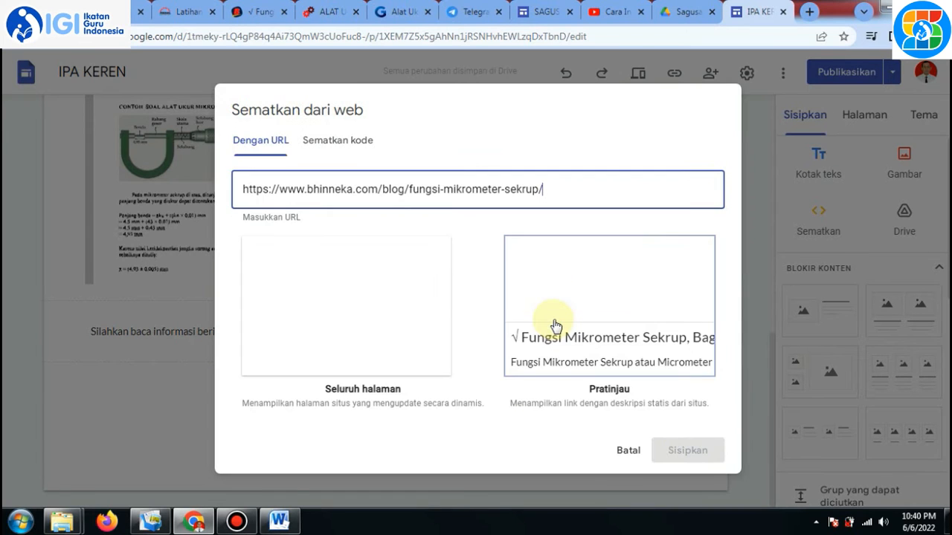
{"action": "left_click", "coordinate": [680, 450]}
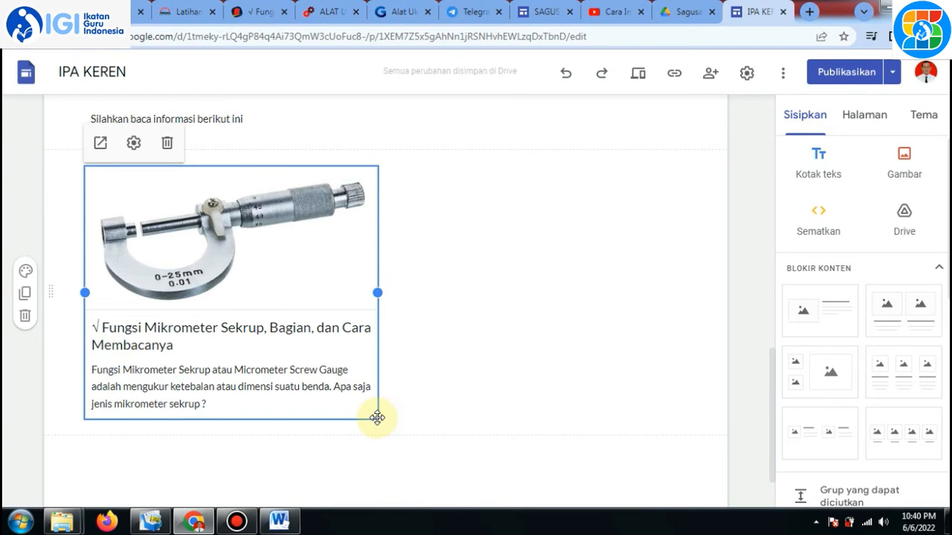
{"action": "left_click_drag", "start_coordinate": [376, 293], "coordinate": [452, 310]}
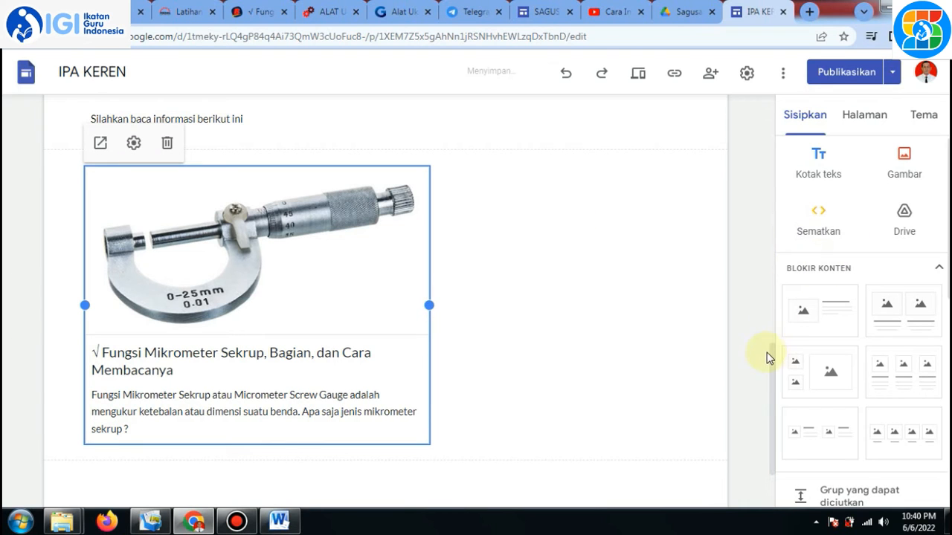
- Add a new page named KUIS ALAT UKUR PANJANG to the site
{"action": "left_click_drag", "start_coordinate": [771, 360], "coordinate": [782, 95]}
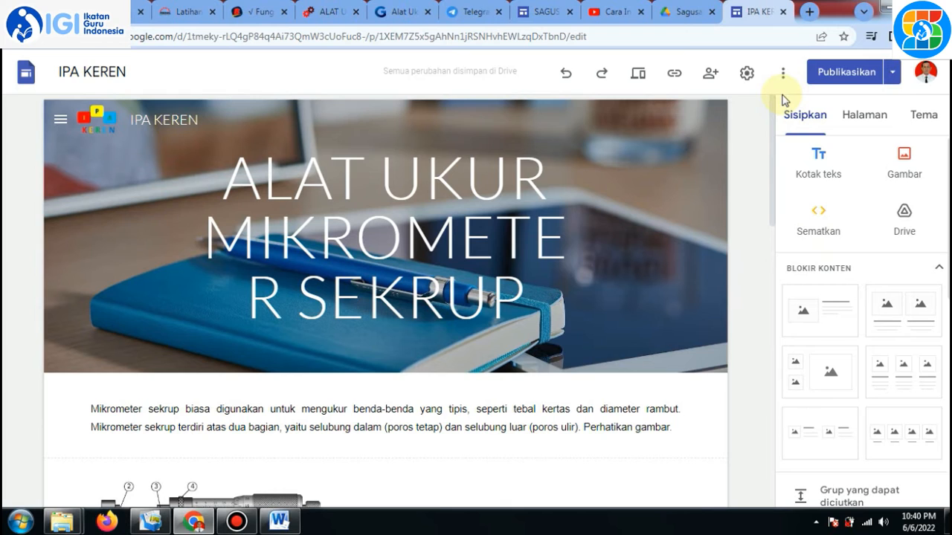
{"action": "left_click", "coordinate": [863, 119]}
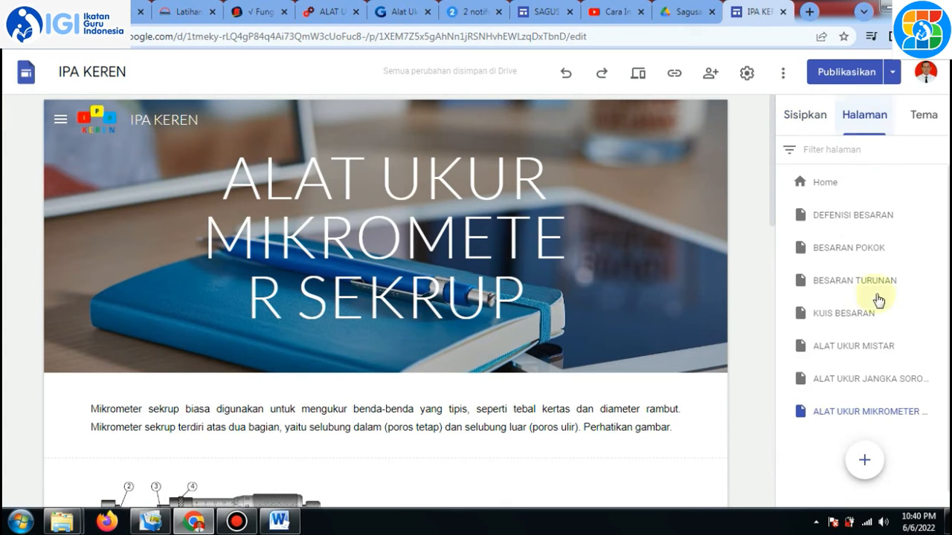
{"action": "left_click", "coordinate": [863, 463]}
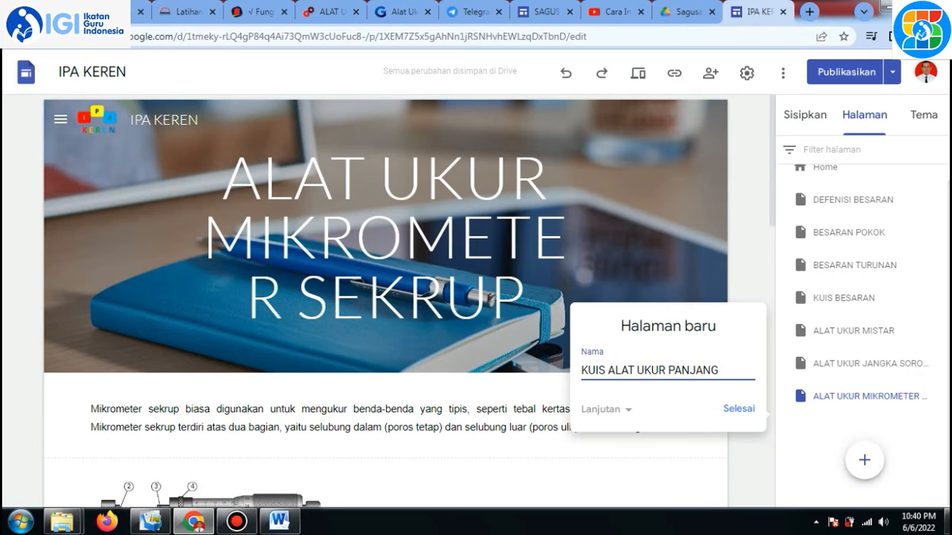
{"action": "left_click", "coordinate": [745, 411]}
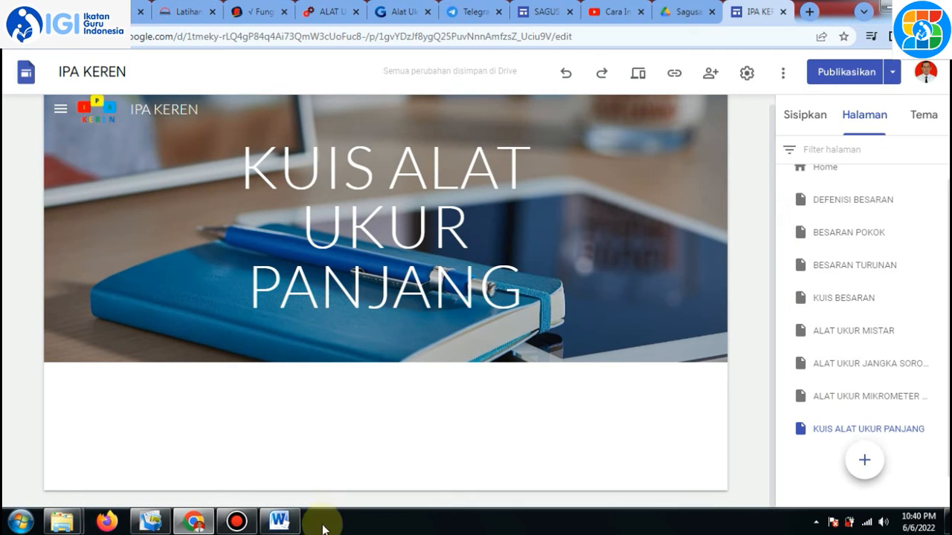
- Close the Alat Ukur Mikrometer Sekrup document and open Contoh Soal Alat Panjang from folder 5 in Word
{"action": "mouse_move", "coordinate": [299, 529]}
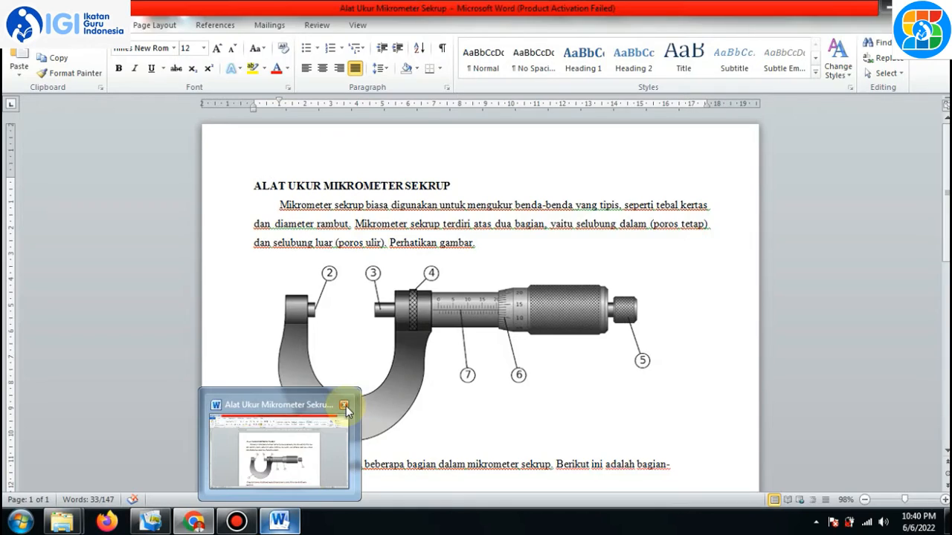
{"action": "left_click", "coordinate": [349, 405]}
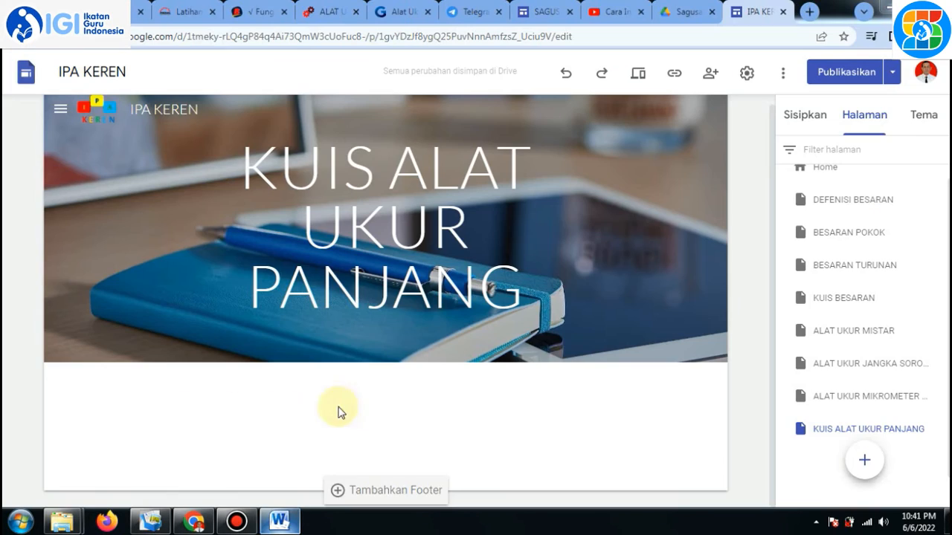
{"action": "mouse_move", "coordinate": [62, 522]}
{"action": "left_click", "coordinate": [79, 461]}
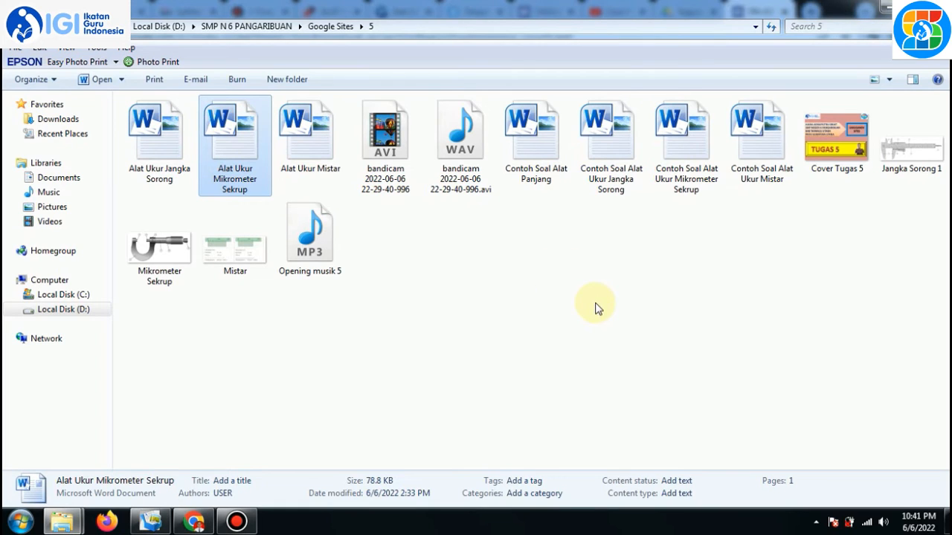
{"action": "double_click", "coordinate": [548, 153]}
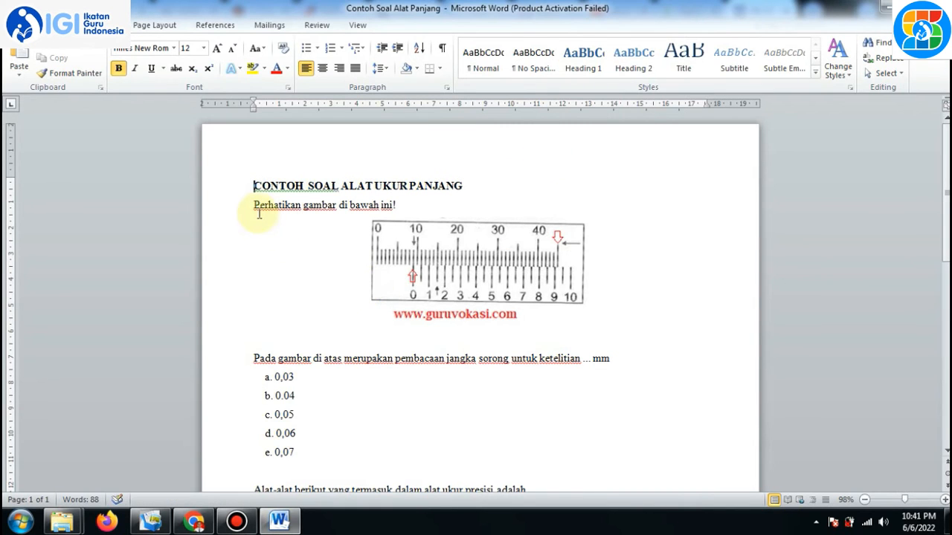
- Copy the line "Perhatikan gambar di bawah ini!" below the document's heading
{"action": "left_click", "coordinate": [636, 106]}
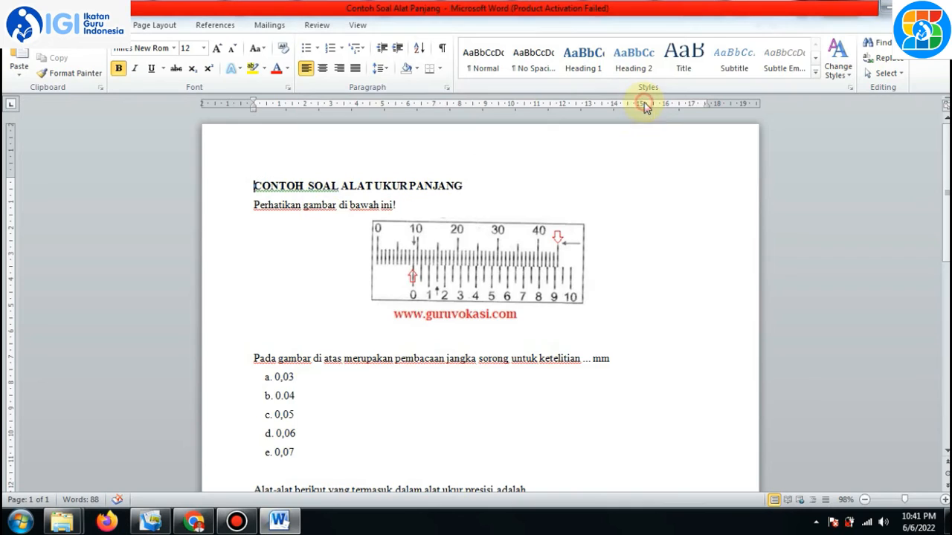
{"action": "left_click_drag", "start_coordinate": [253, 206], "coordinate": [407, 212]}
{"action": "key", "text": "ctrl+c"}
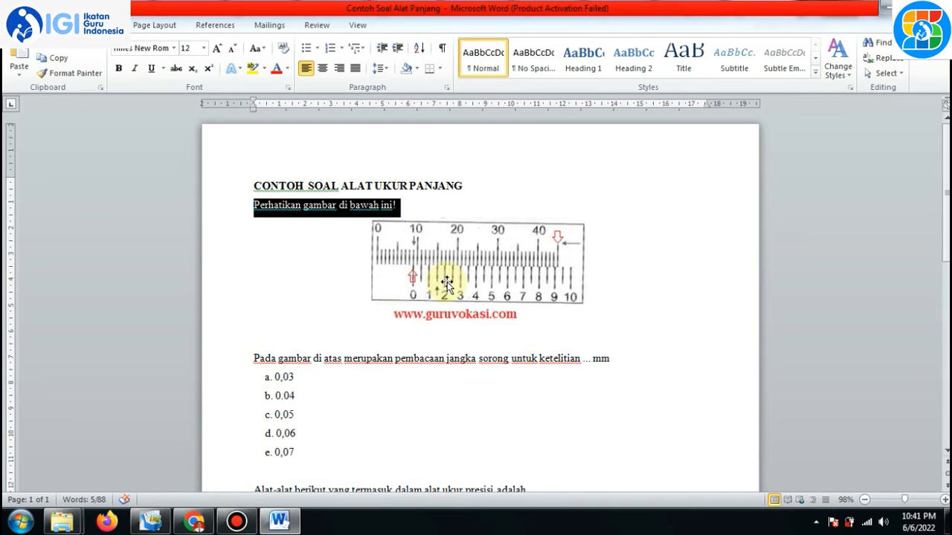
- Save the caliper scale picture from the Word document as a PNG named JK in SMP N 6 PANGARIBUAN > Google Sites > 5 on drive D
{"action": "left_click", "coordinate": [550, 267]}
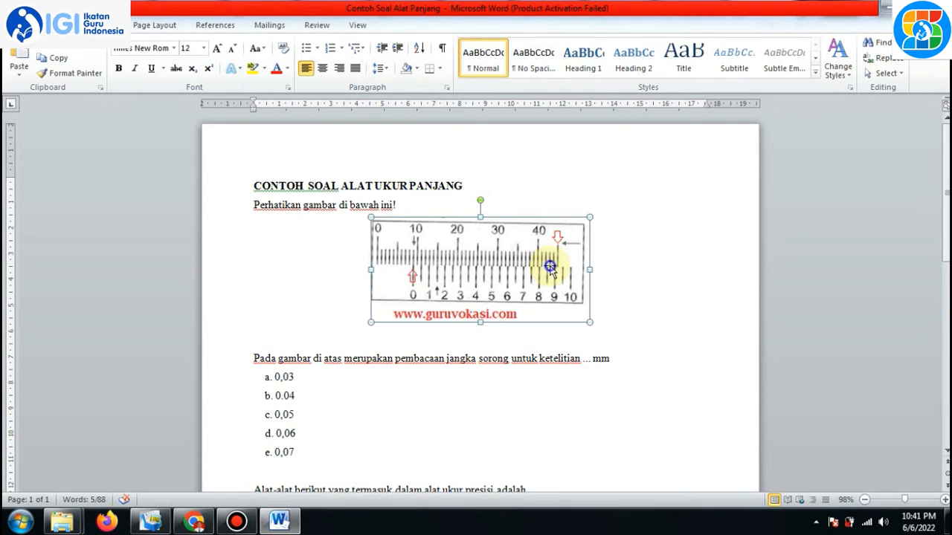
{"action": "right_click", "coordinate": [549, 268]}
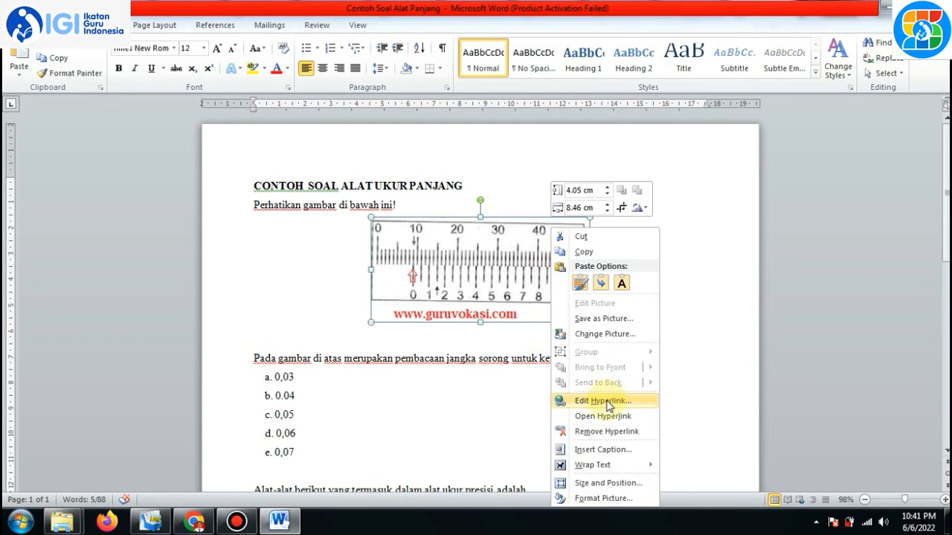
{"action": "left_click", "coordinate": [609, 318]}
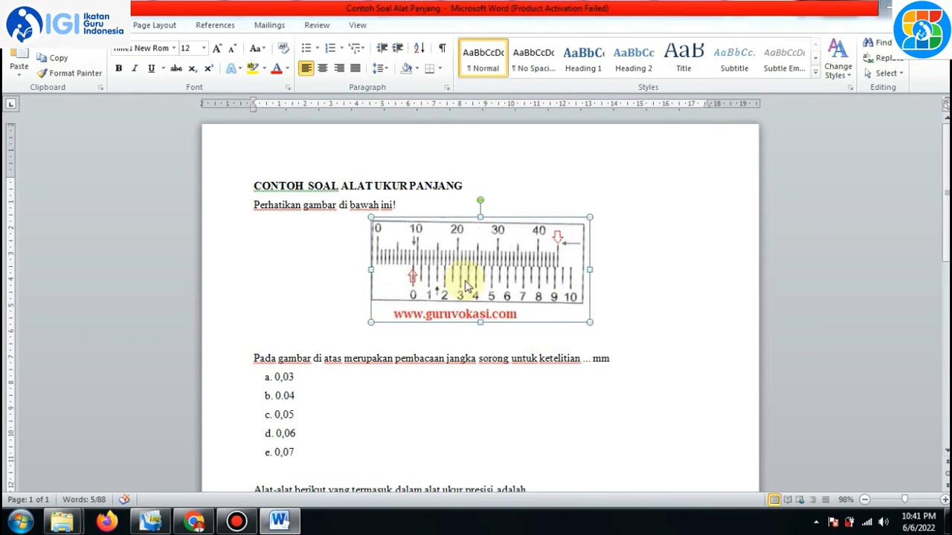
{"action": "scroll", "coordinate": [345, 314], "scroll_direction": "down", "scroll_amount": 3}
{"action": "left_click", "coordinate": [313, 321]}
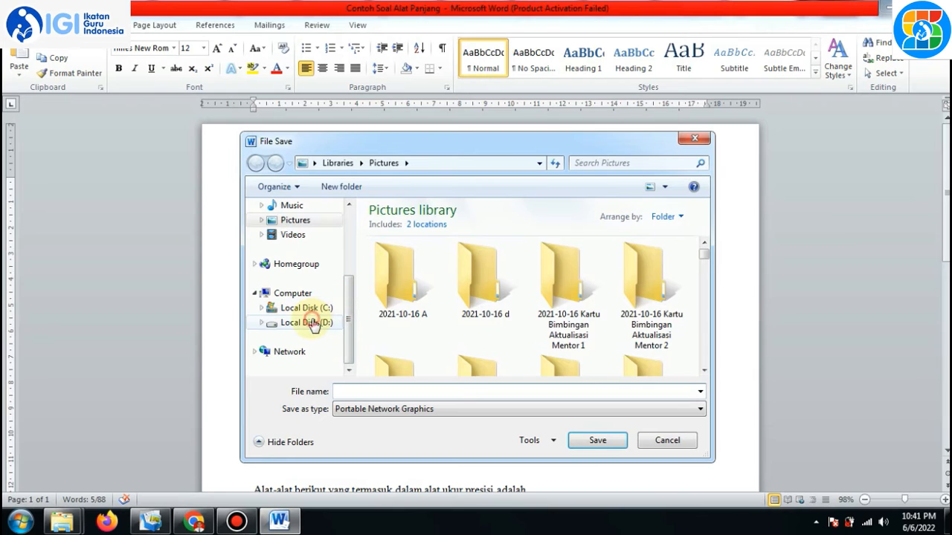
{"action": "left_click", "coordinate": [408, 347]}
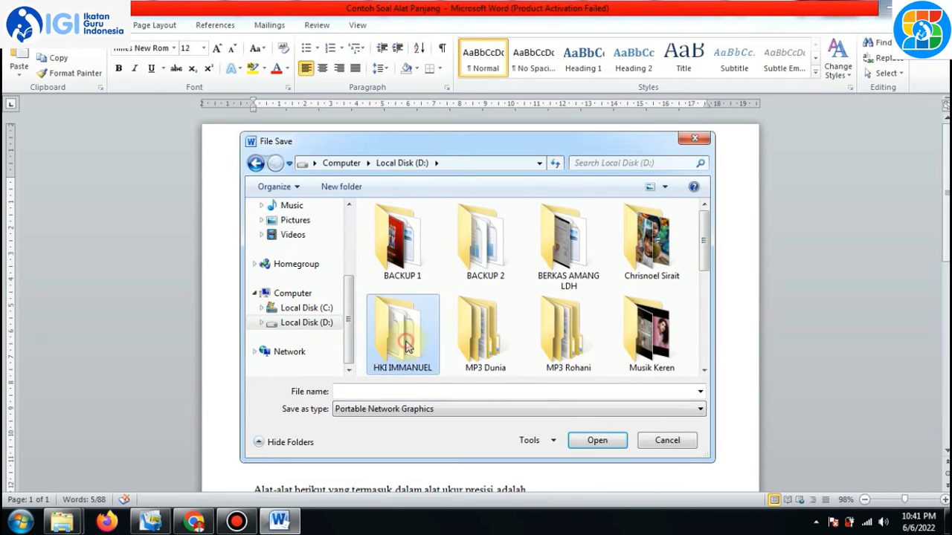
{"action": "scroll", "coordinate": [407, 346], "scroll_direction": "down", "scroll_amount": 3}
{"action": "key", "text": "Return"}
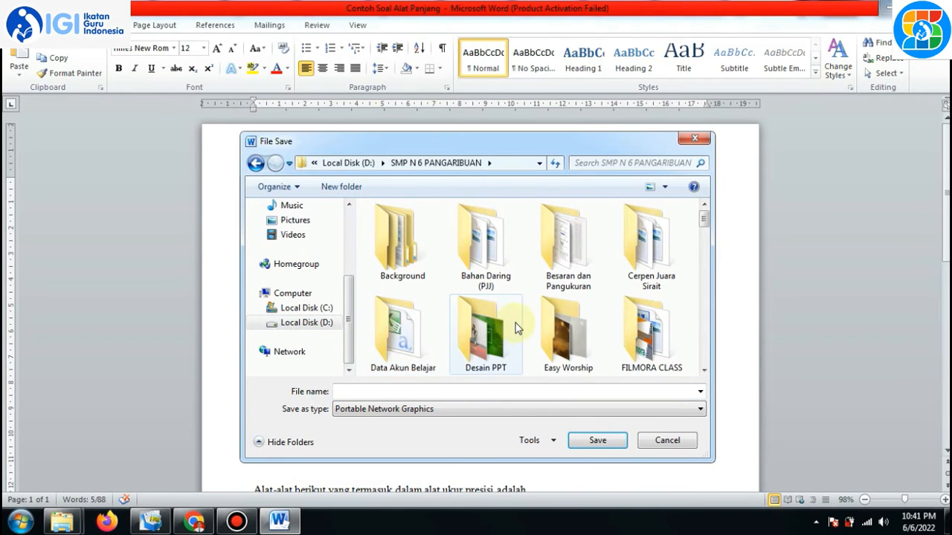
{"action": "left_click", "coordinate": [503, 340]}
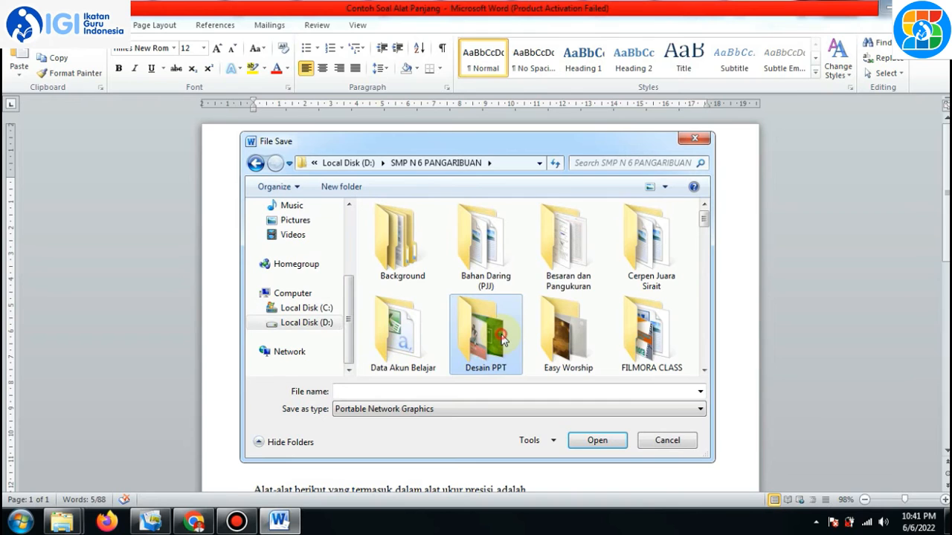
{"action": "scroll", "coordinate": [503, 340], "scroll_direction": "down", "scroll_amount": 3}
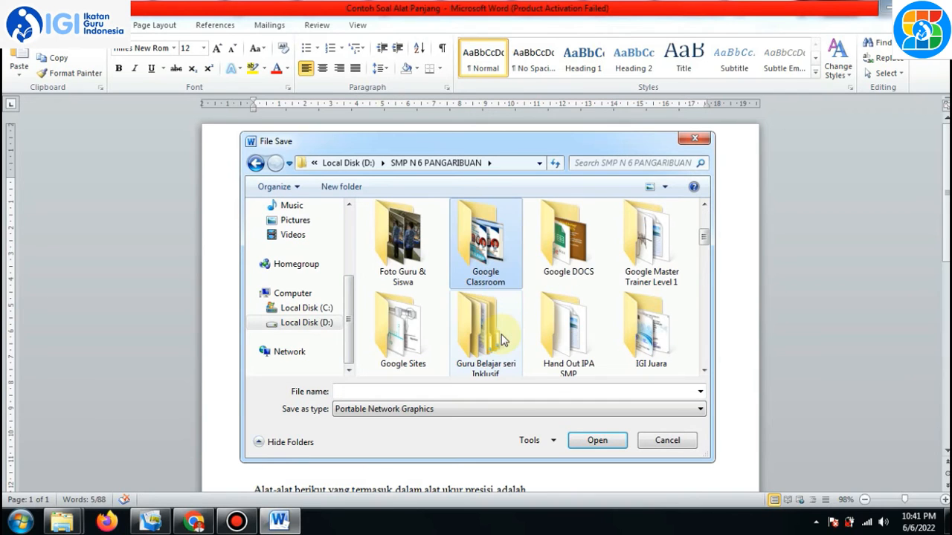
{"action": "left_click", "coordinate": [413, 355]}
{"action": "key", "text": "Return"}
{"action": "left_click", "coordinate": [386, 356]}
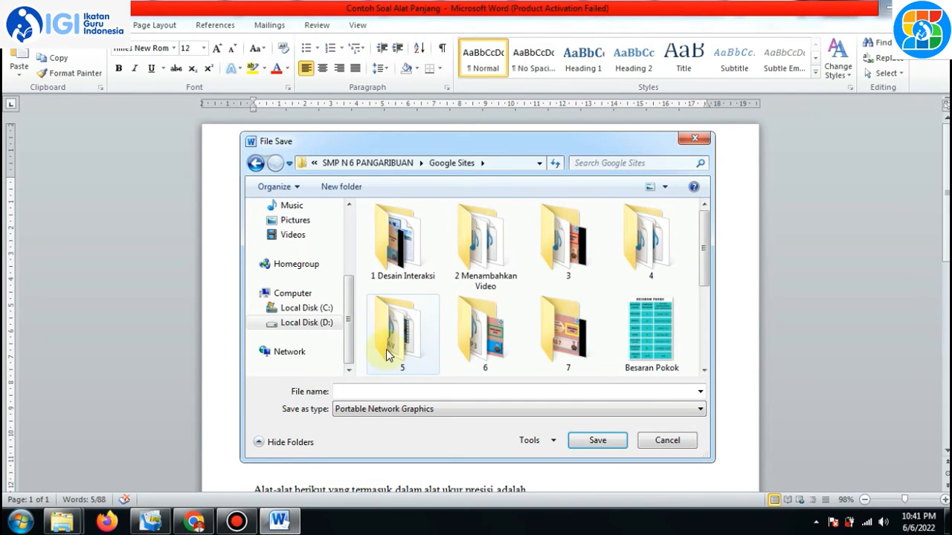
{"action": "key", "text": "Return"}
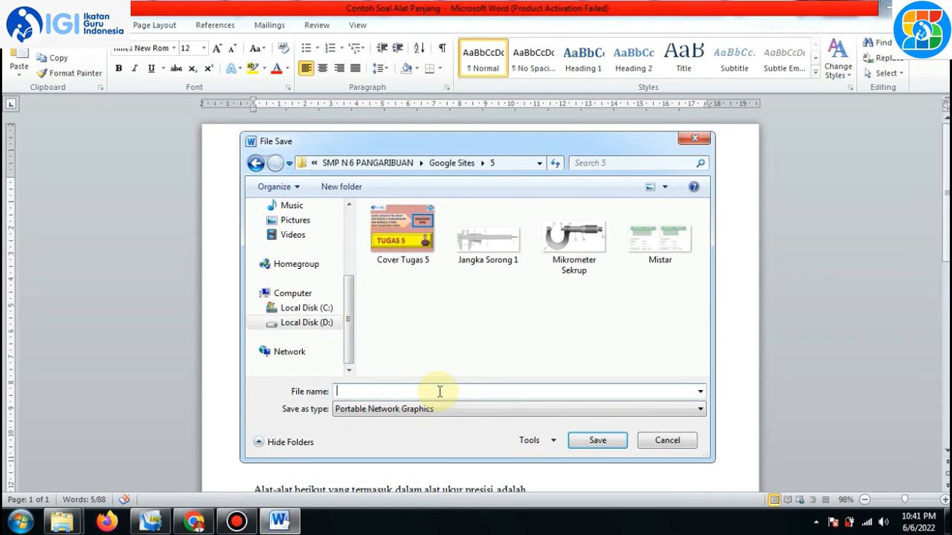
{"action": "left_click", "coordinate": [588, 442]}
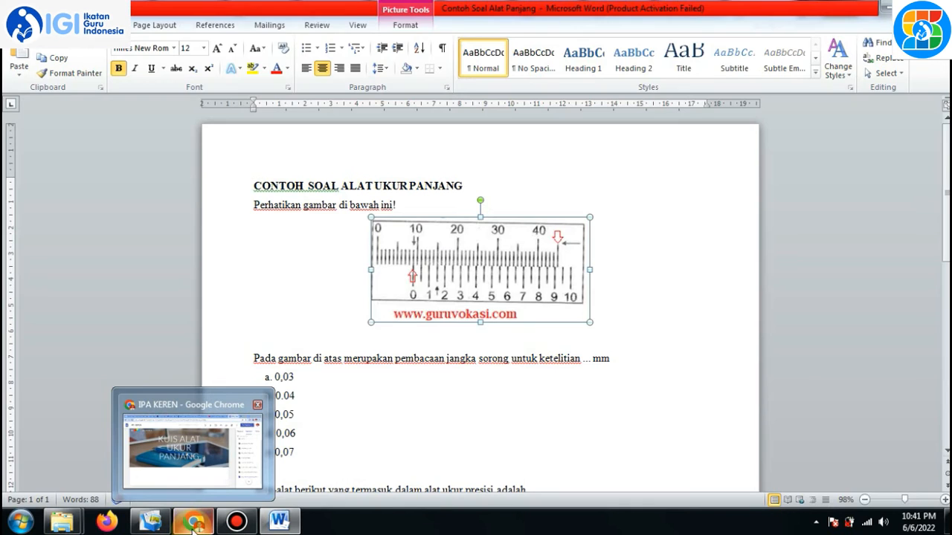
- Switch to the IPA KEREN site in Chrome and add a text box with the copied line "Perhatikan gambar di bawah ini!", without the trailing blank line
{"action": "left_click", "coordinate": [193, 524]}
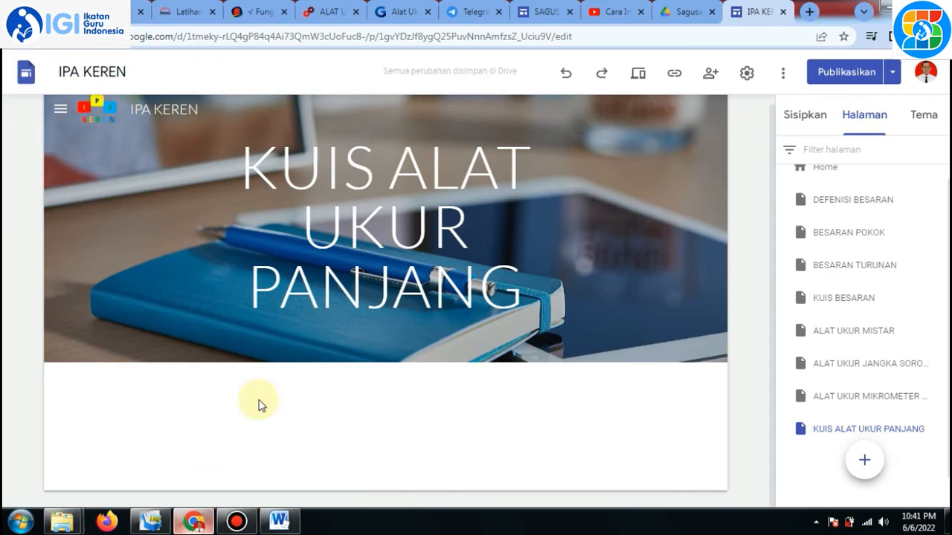
{"action": "left_click", "coordinate": [800, 118]}
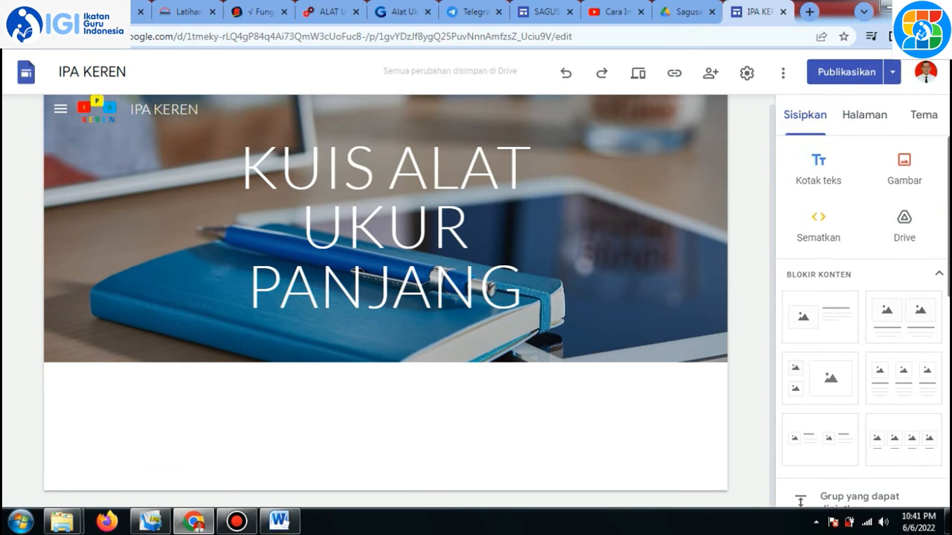
{"action": "left_click", "coordinate": [818, 160]}
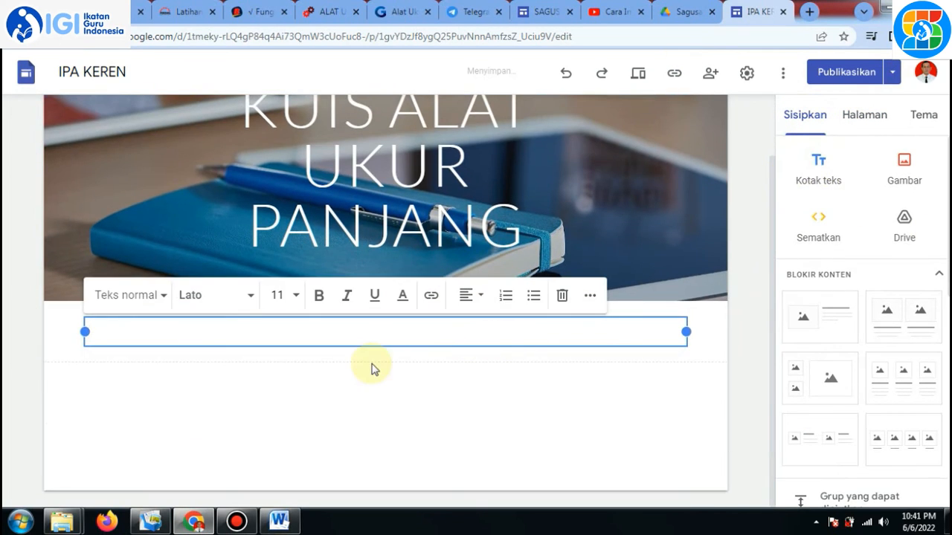
{"action": "key", "text": "ctrl+v"}
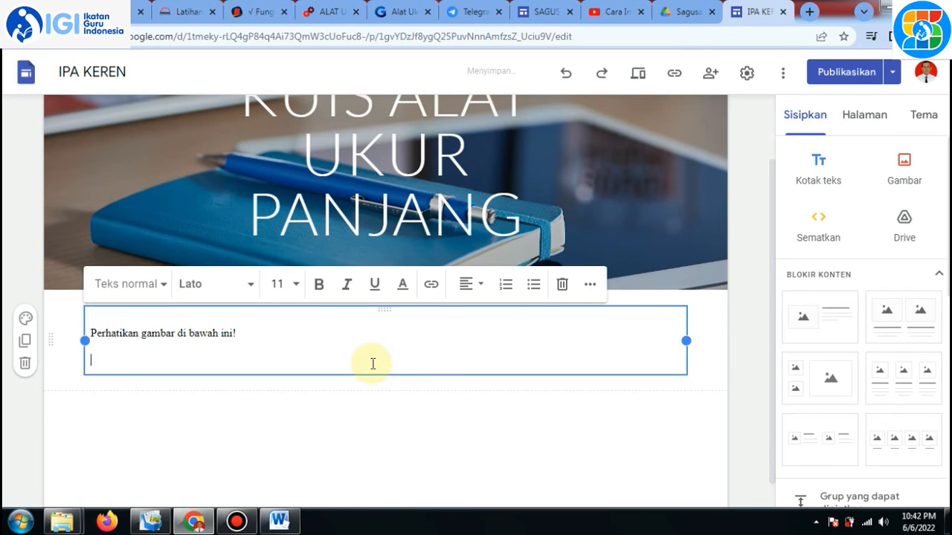
{"action": "key", "text": "BackSpace"}
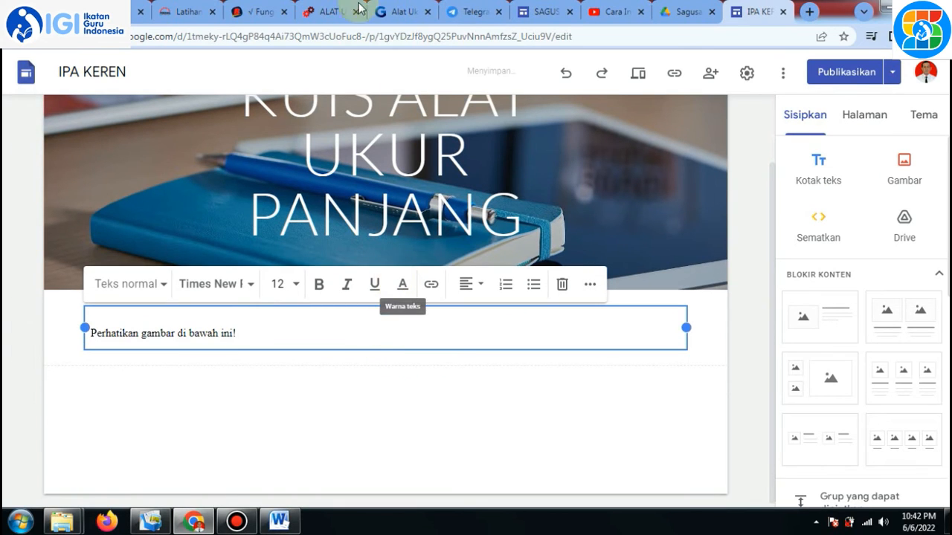
- Upload the image JK from folder 5 onto the quiz page below the instruction text
{"action": "left_click", "coordinate": [915, 171]}
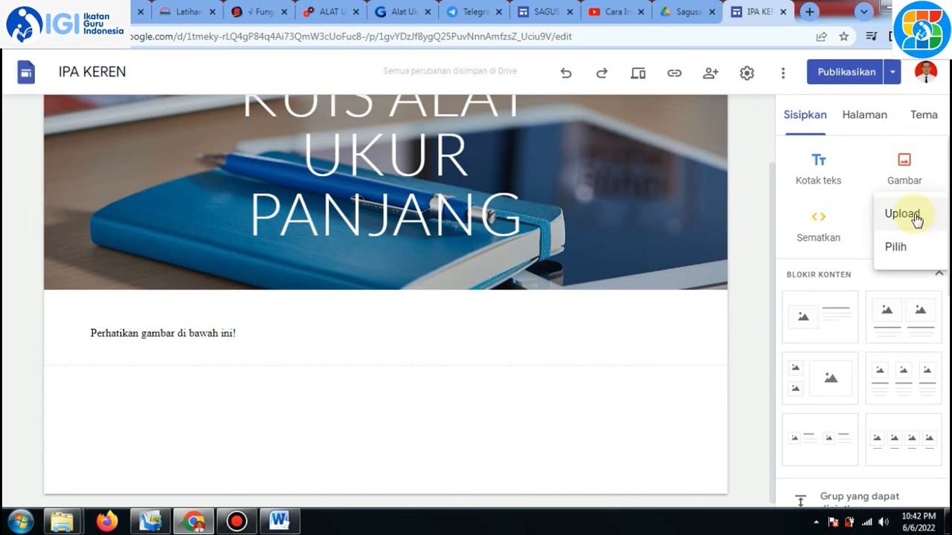
{"action": "left_click", "coordinate": [914, 217]}
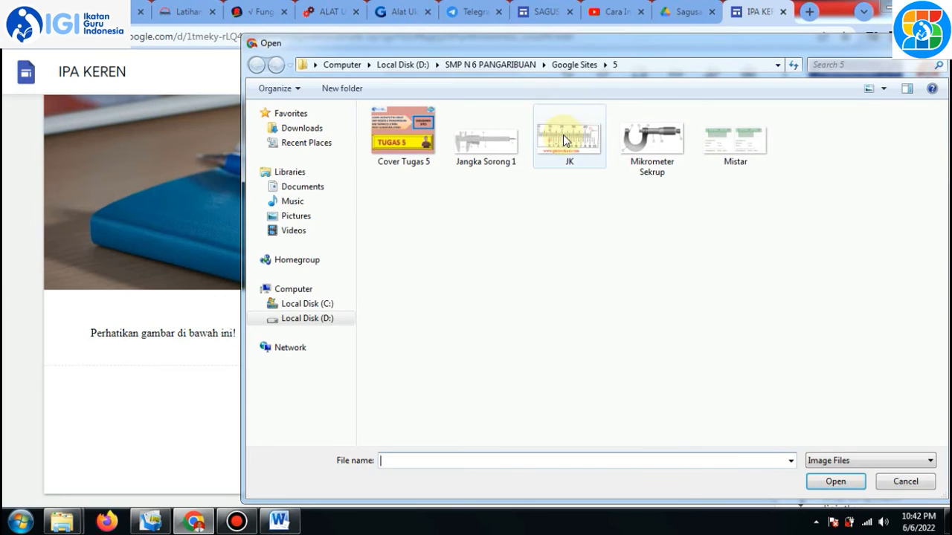
{"action": "left_click", "coordinate": [569, 137]}
{"action": "left_click", "coordinate": [834, 481]}
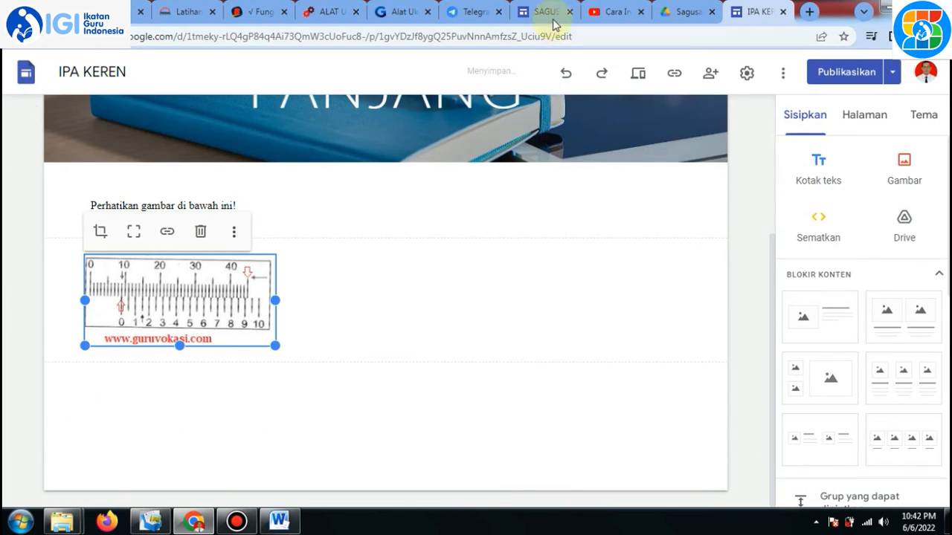
- Switch to Word and copy the question "Pada gambar di atas merupakan pembacaan jangka sorong untuk ketelitian ... mm" with its answer options a to e
{"action": "left_click", "coordinate": [281, 522]}
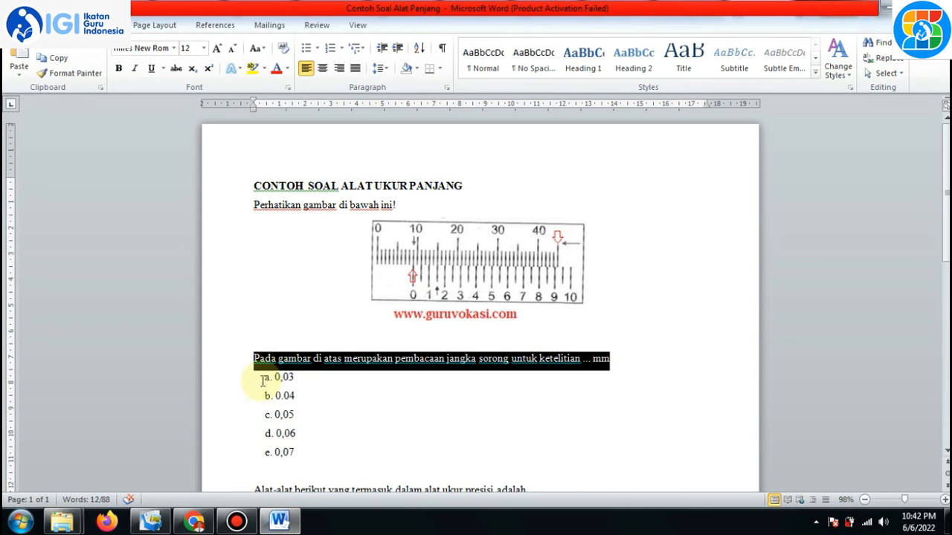
{"action": "left_click", "coordinate": [256, 359]}
{"action": "left_click_drag", "start_coordinate": [254, 359], "coordinate": [314, 445]}
{"action": "key", "text": "ctrl+c"}
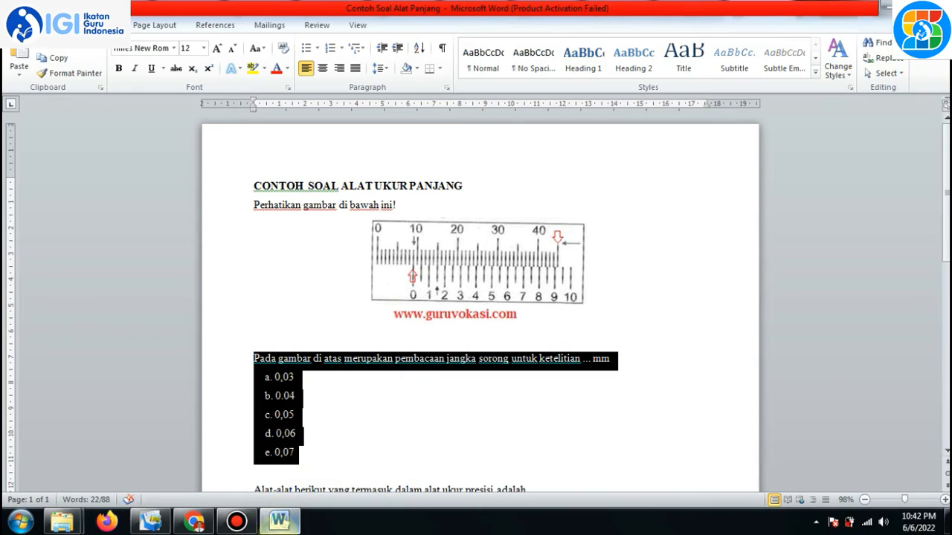
- Back in the Chrome site editor, paste the copied question and answer options into a new text box under the caliper image, without the trailing blank line
{"action": "left_click", "coordinate": [193, 522]}
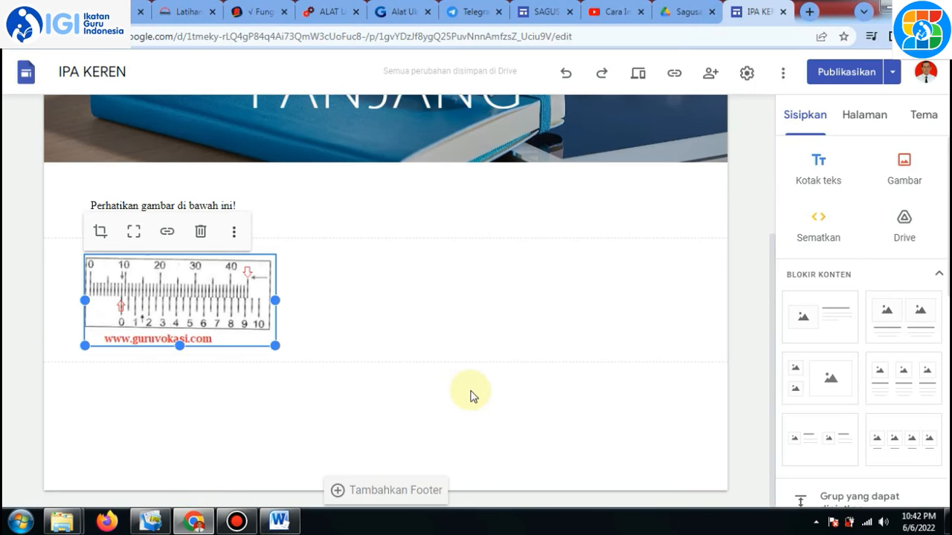
{"action": "left_click", "coordinate": [814, 176]}
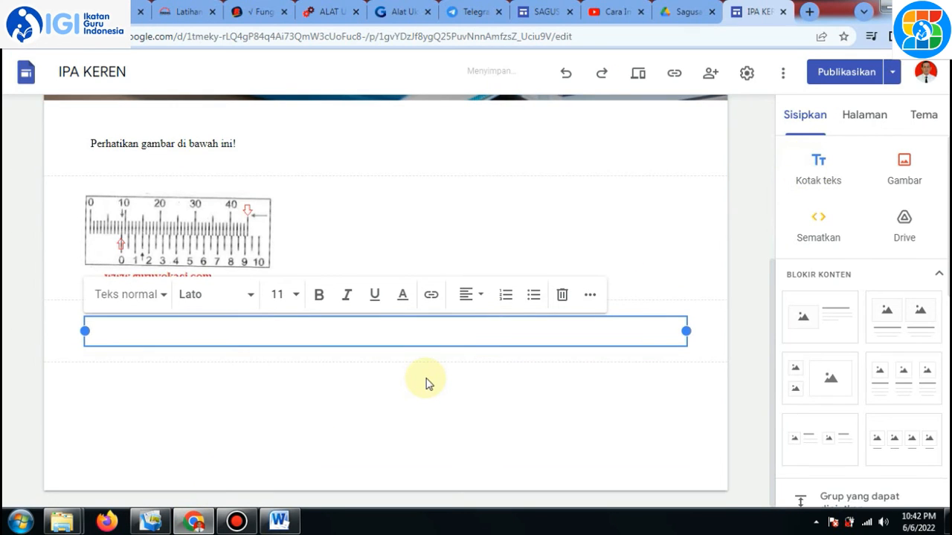
{"action": "key", "text": "ctrl+v"}
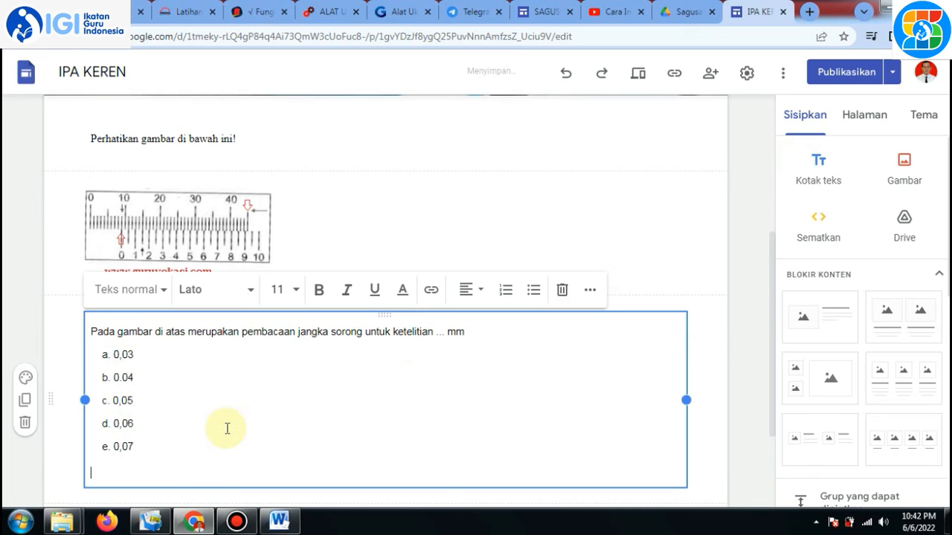
{"action": "key", "text": "BackSpace"}
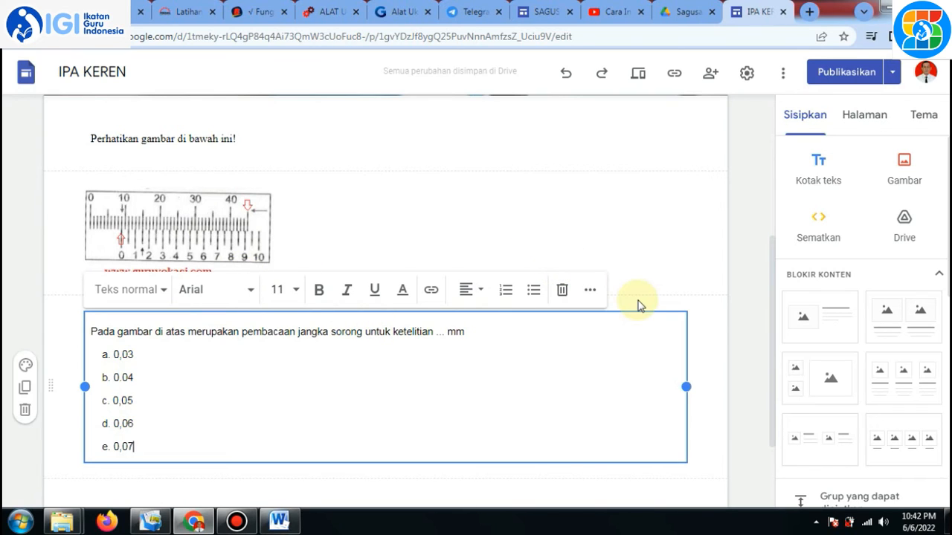
{"action": "left_click", "coordinate": [721, 356]}
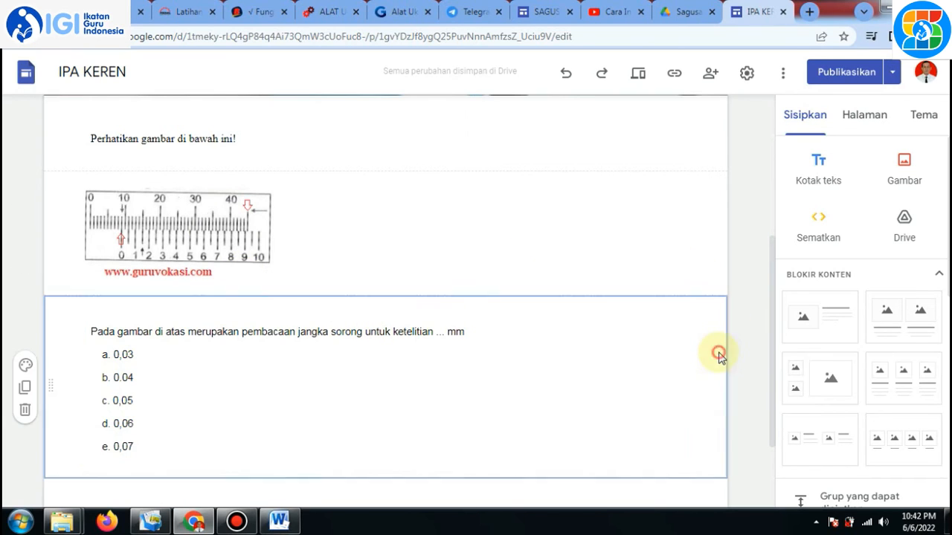
- Browse My Drive for content to insert and open the Sagusanov Sites folder
{"action": "left_click", "coordinate": [913, 235]}
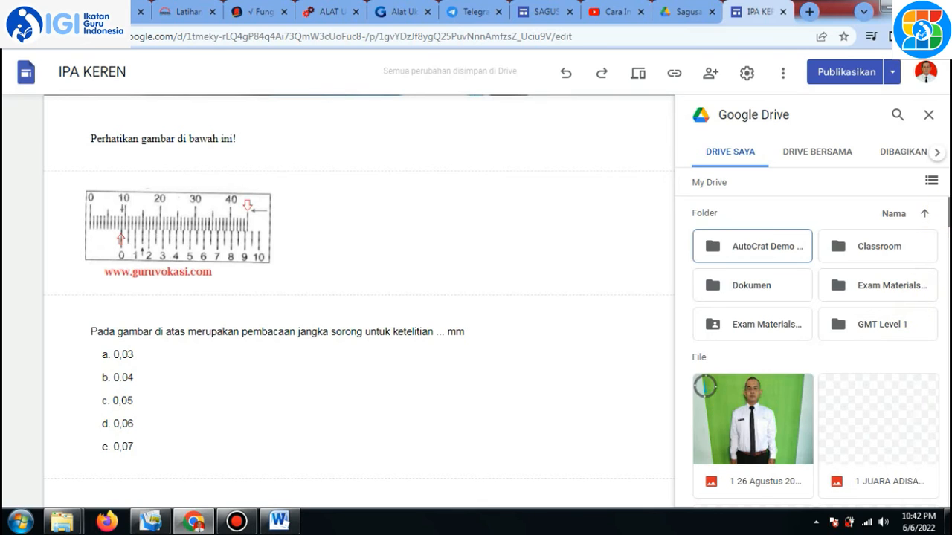
{"action": "scroll", "coordinate": [877, 334], "scroll_direction": "down", "scroll_amount": 5}
{"action": "scroll", "coordinate": [815, 342], "scroll_direction": "up", "scroll_amount": 5}
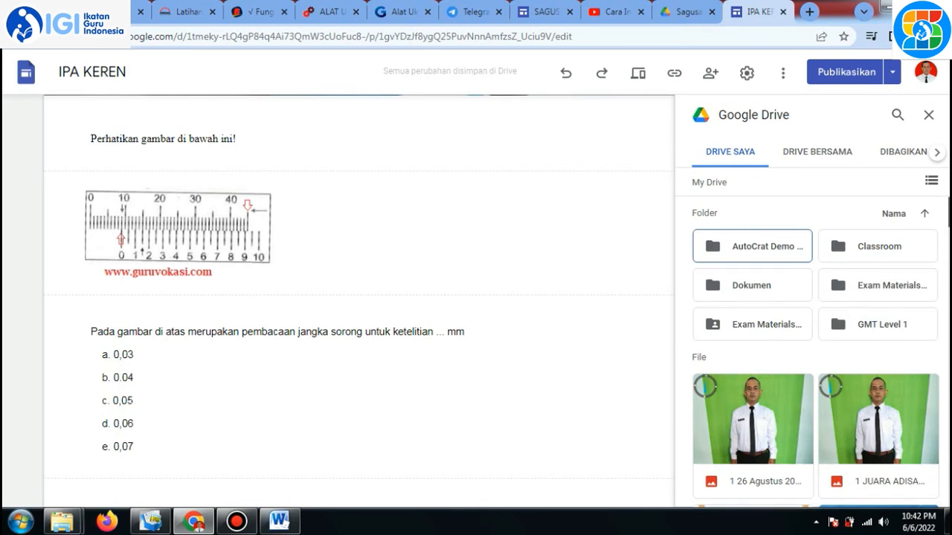
{"action": "scroll", "coordinate": [815, 342], "scroll_direction": "down", "scroll_amount": 1}
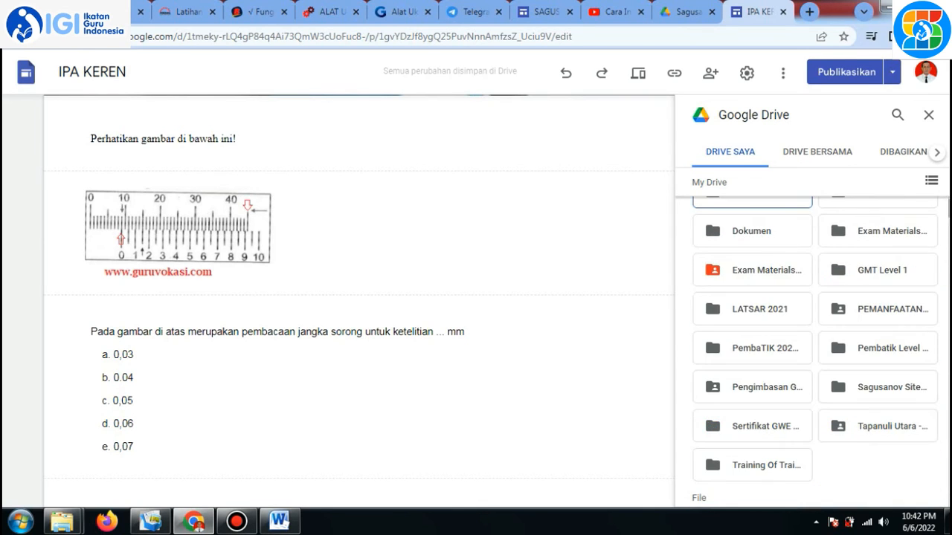
{"action": "double_click", "coordinate": [892, 387]}
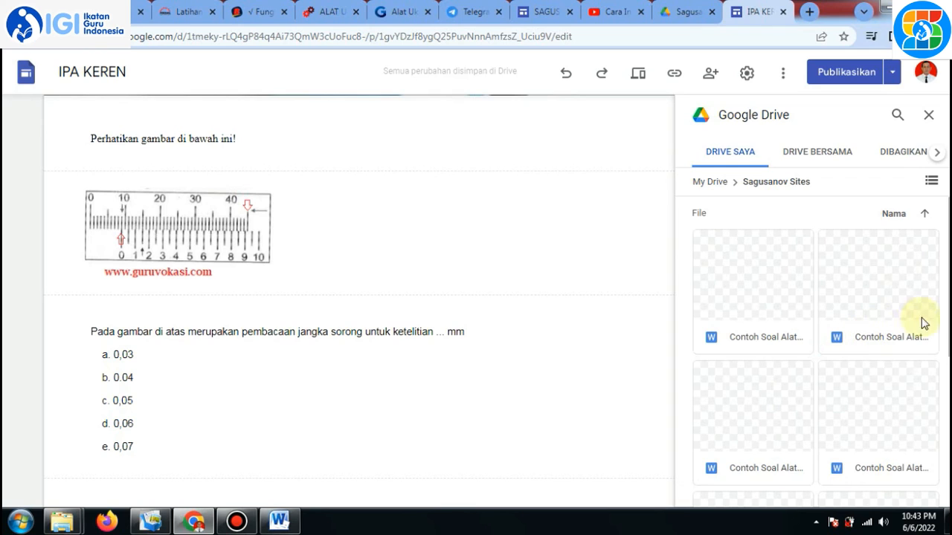
- Insert the Contoh Soal Alat Ukur Panjang document with the caliper questions below the answer options and make its frame slightly taller
{"action": "scroll", "coordinate": [814, 346], "scroll_direction": "down", "scroll_amount": 1}
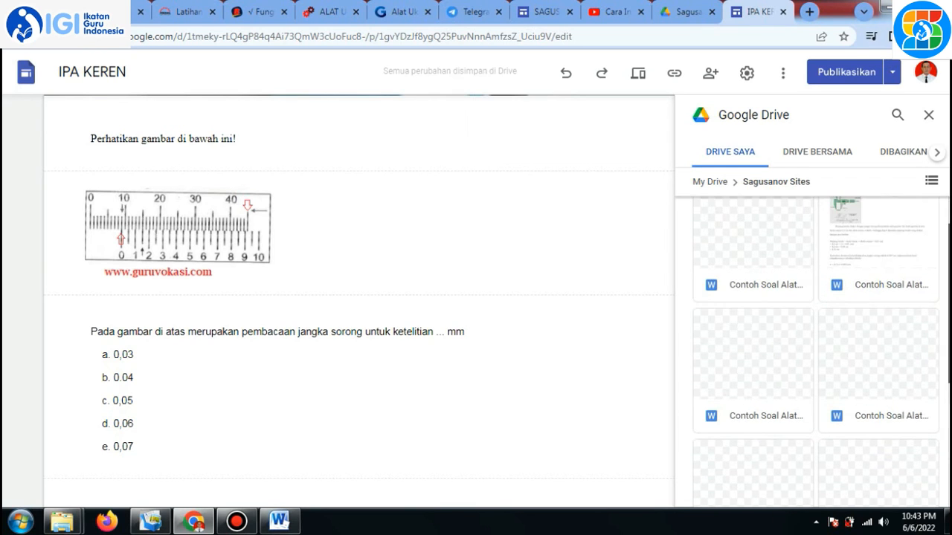
{"action": "scroll", "coordinate": [815, 351], "scroll_direction": "down", "scroll_amount": 1}
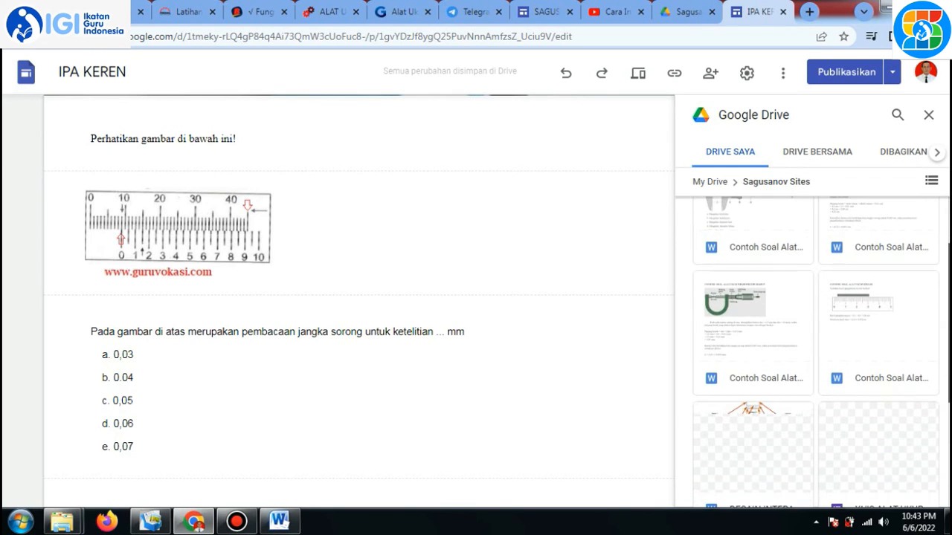
{"action": "scroll", "coordinate": [815, 353], "scroll_direction": "up", "scroll_amount": 1}
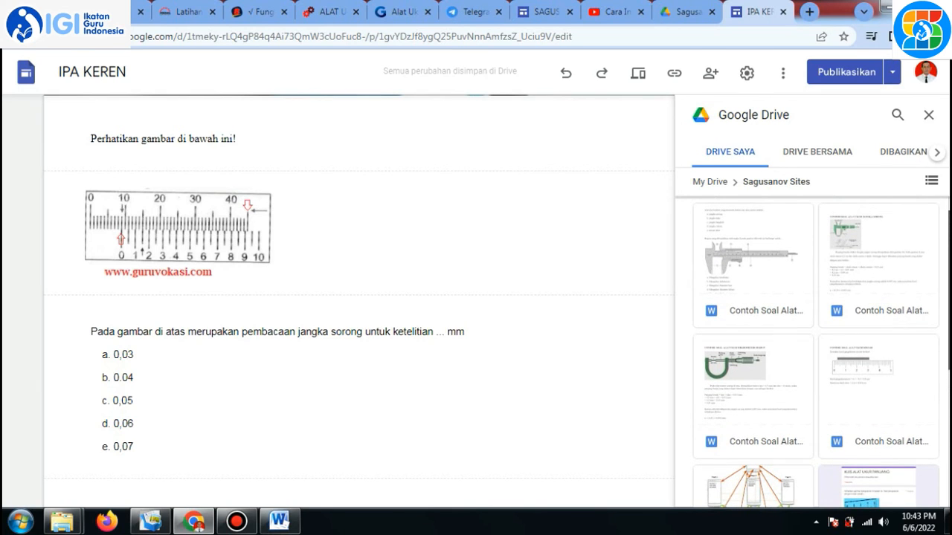
{"action": "scroll", "coordinate": [815, 353], "scroll_direction": "up", "scroll_amount": 1}
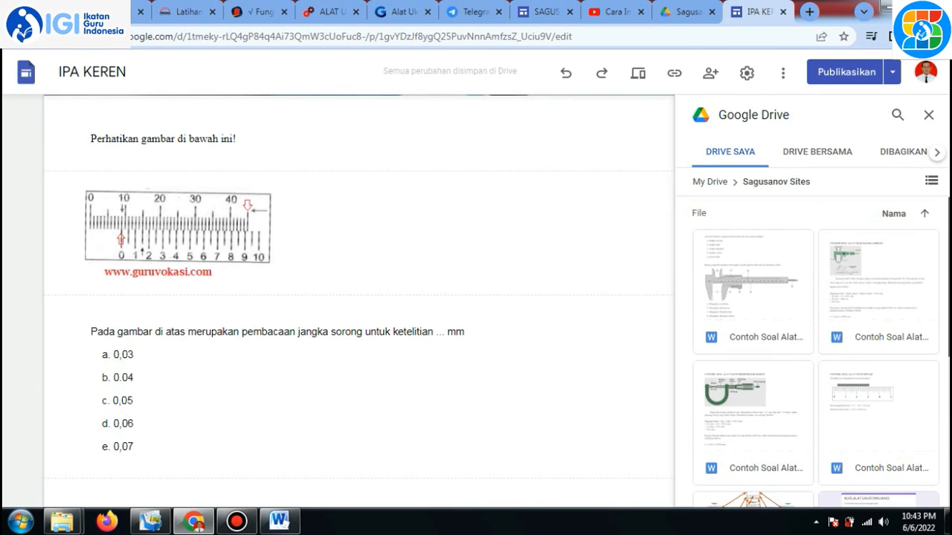
{"action": "left_click", "coordinate": [759, 266]}
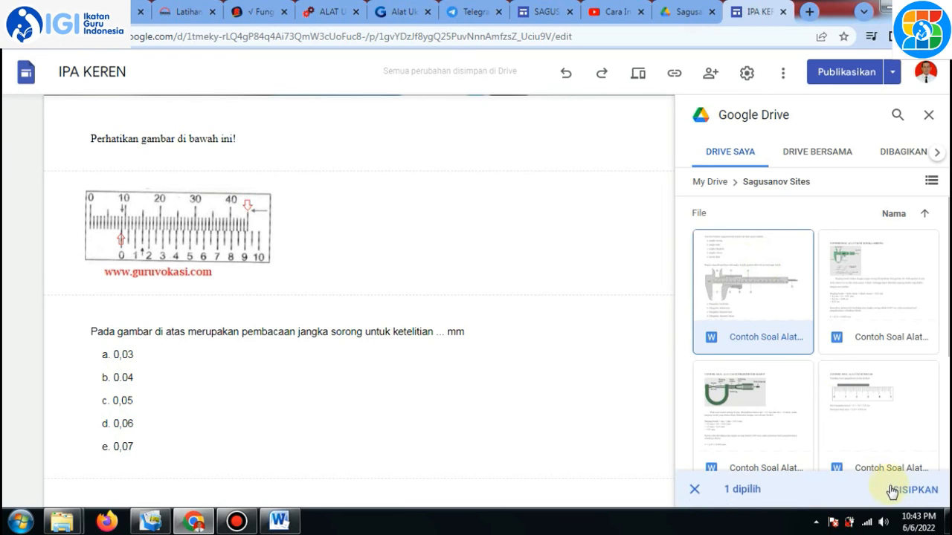
{"action": "left_click", "coordinate": [900, 490]}
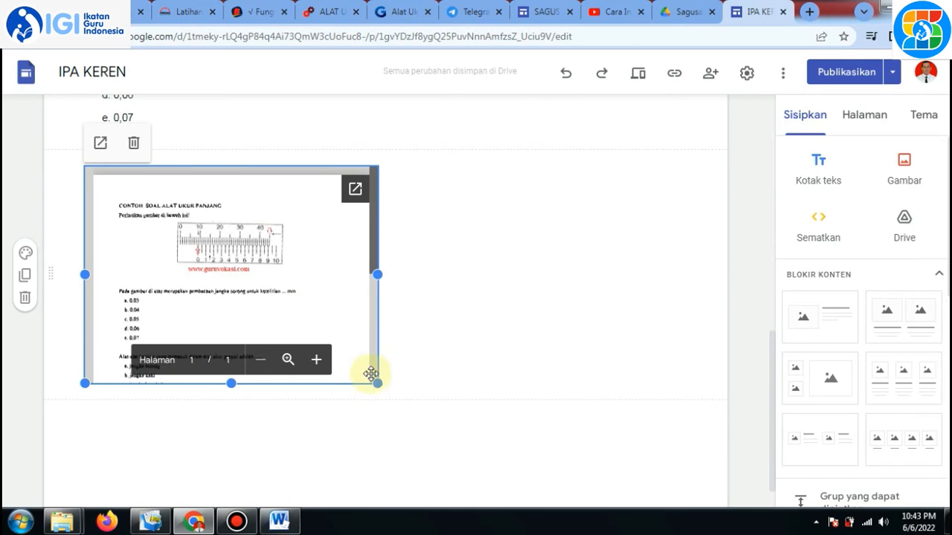
{"action": "left_click_drag", "start_coordinate": [377, 383], "coordinate": [399, 400]}
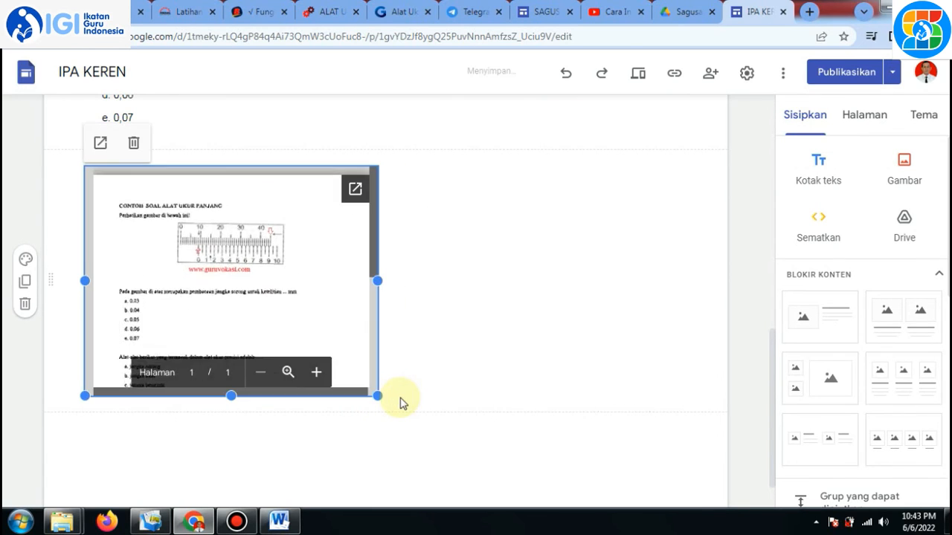
{"action": "left_click", "coordinate": [366, 431]}
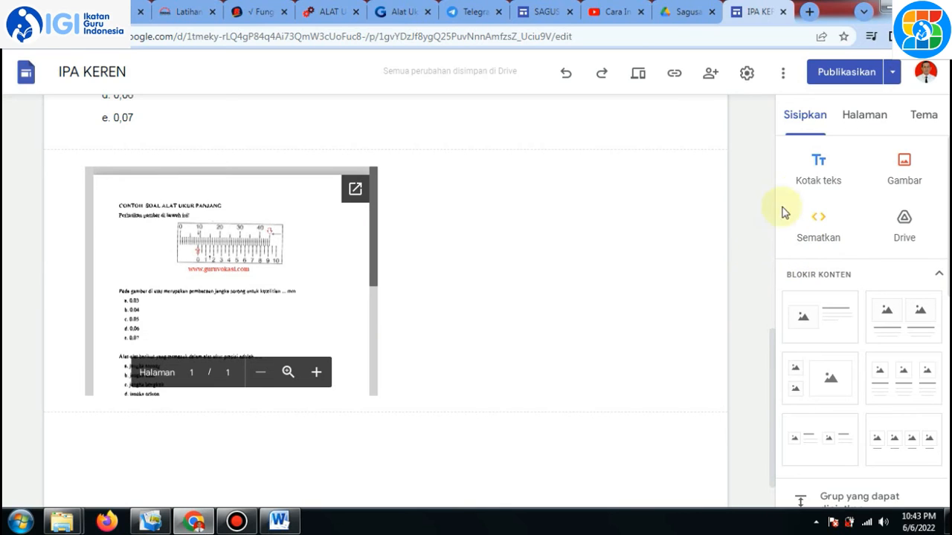
- Add a text box below the embedded document reading "Silahkan menjawab soal tentang alat ukur berikut ini"
{"action": "left_click", "coordinate": [825, 171]}
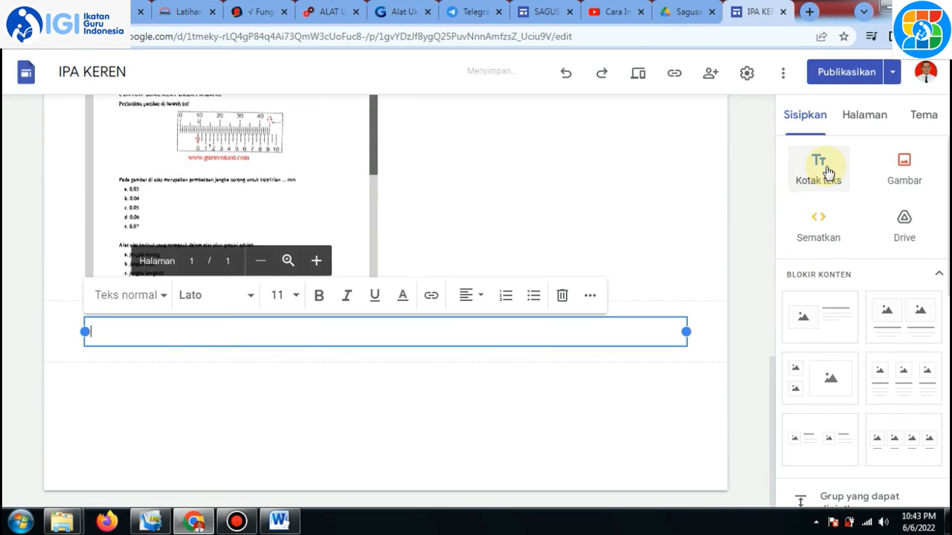
{"action": "key", "text": "BackSpace"}
{"action": "type", "text": "Silahkan menjawab"}
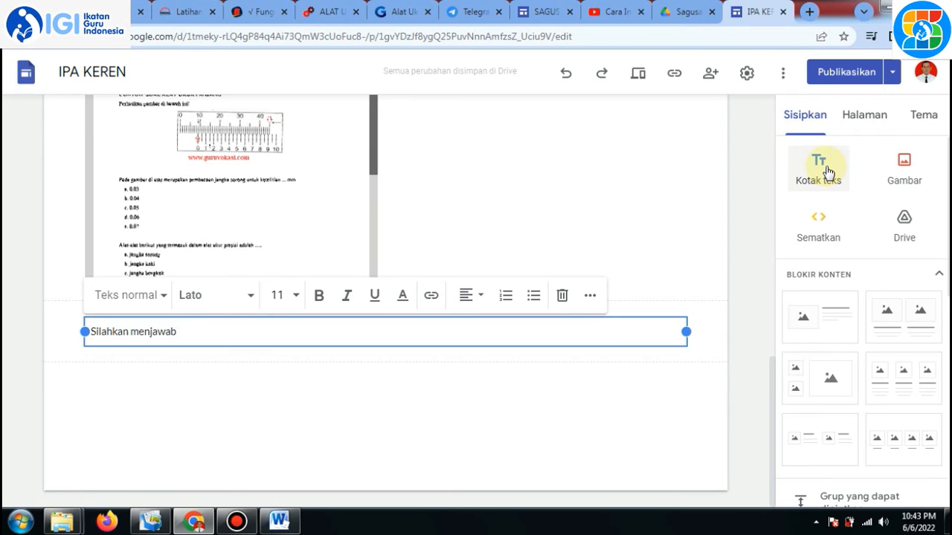
{"action": "key", "text": "BackSpace"}
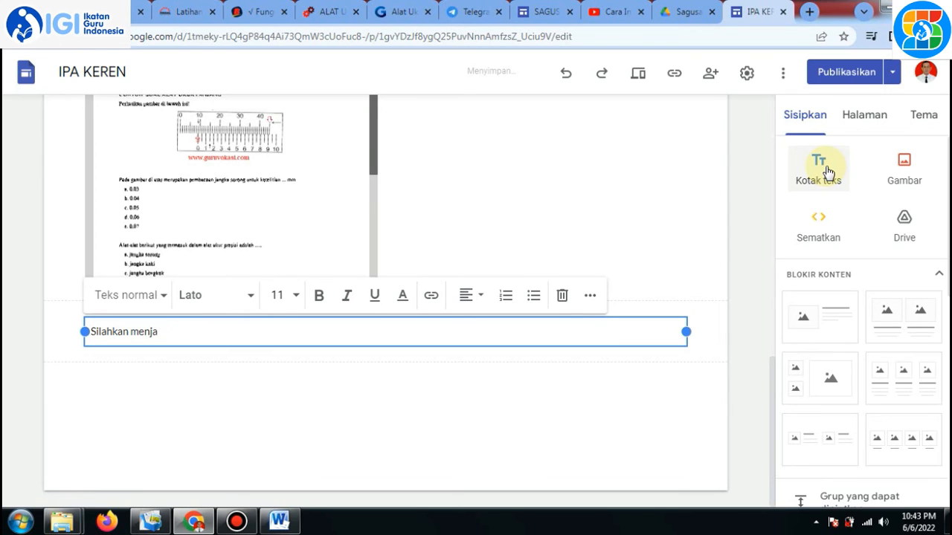
{"action": "type", "text": "b soal tentang alat ukur berikut ini"}
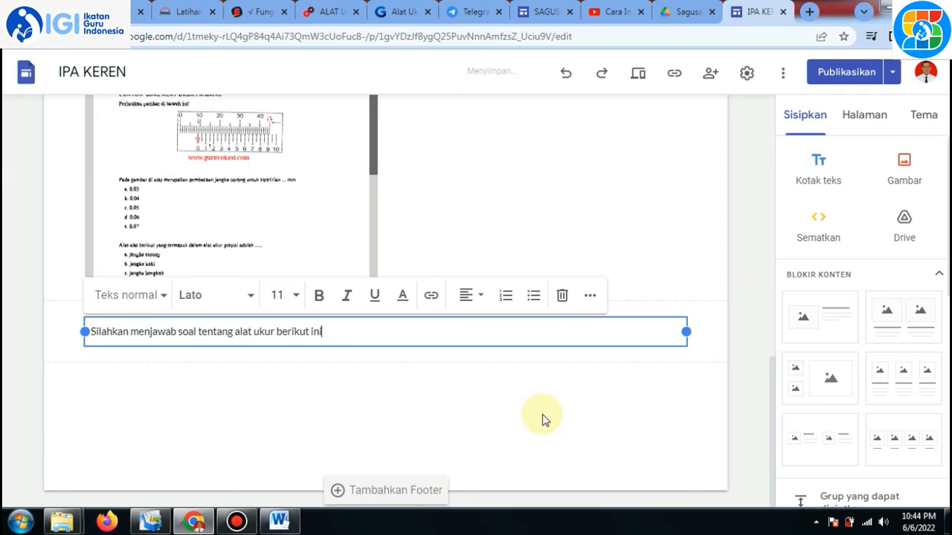
{"action": "left_click", "coordinate": [543, 414]}
- Switch to the browser page with the guruvokasi.com measuring-tool questions and copy its web address
{"action": "left_click", "coordinate": [268, 119]}
{"action": "key", "text": "ctrl+Tab"}
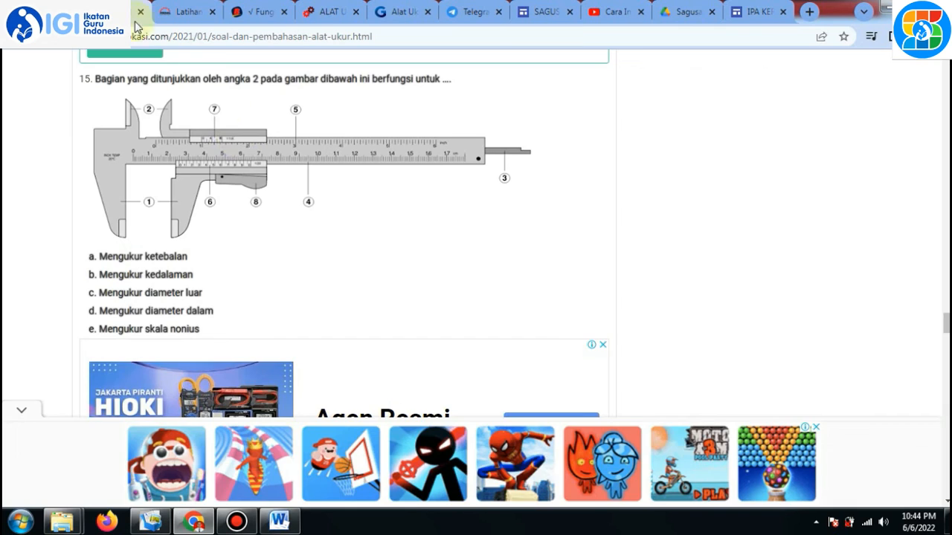
{"action": "left_click", "coordinate": [327, 36]}
{"action": "right_click", "coordinate": [327, 36]}
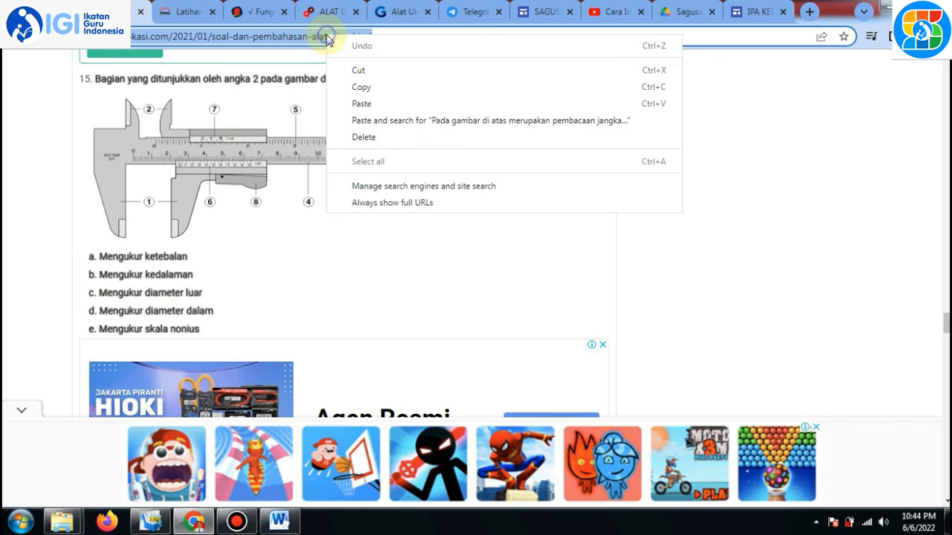
{"action": "left_click", "coordinate": [369, 94]}
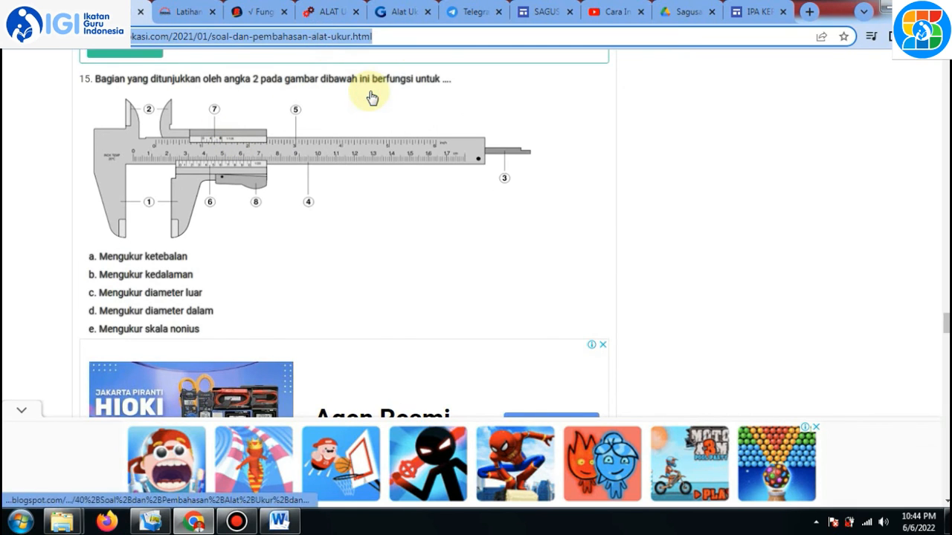
- Back in the IPA KEREN site, embed the copied guruvokasi.com address as a Pratinjau preview below the new text
{"action": "left_click", "coordinate": [752, 11]}
{"action": "left_click", "coordinate": [827, 243]}
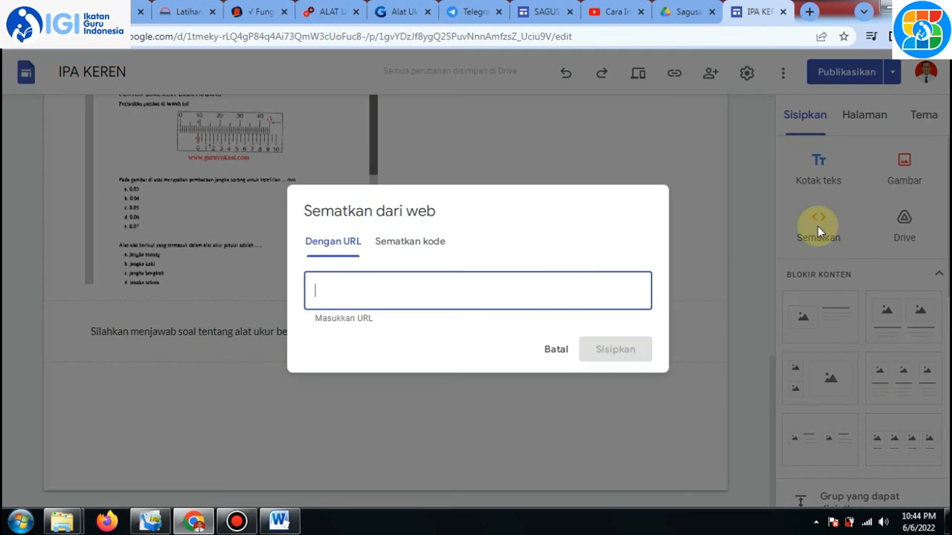
{"action": "right_click", "coordinate": [427, 290]}
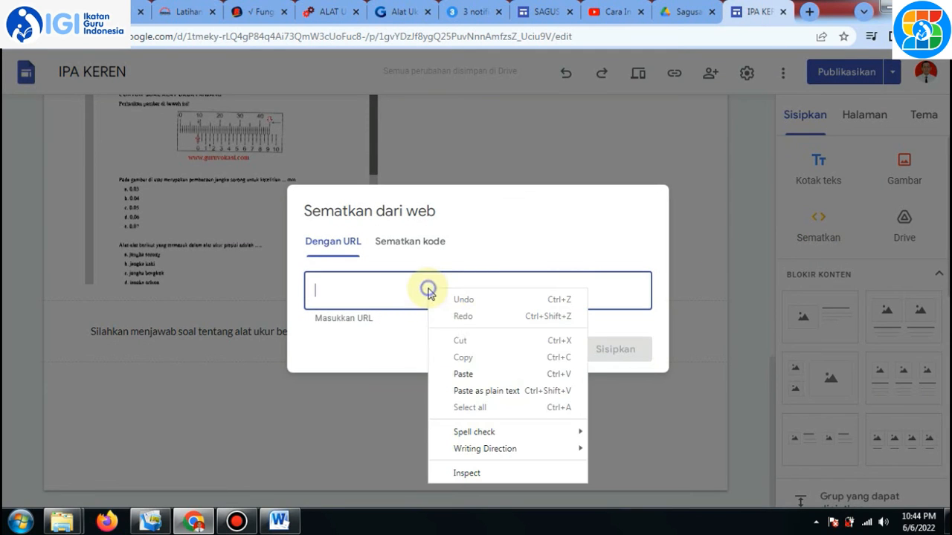
{"action": "left_click", "coordinate": [468, 374]}
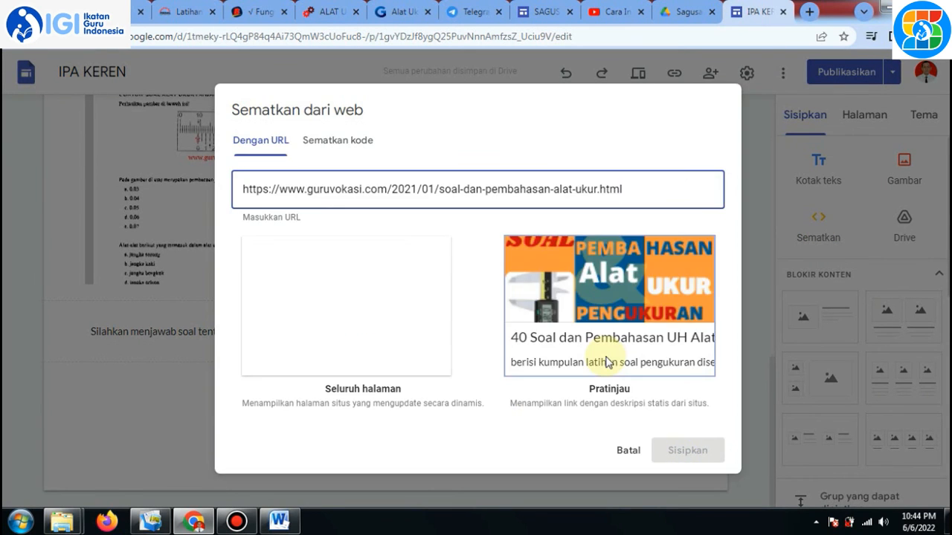
{"action": "left_click", "coordinate": [630, 327]}
{"action": "left_click", "coordinate": [695, 452]}
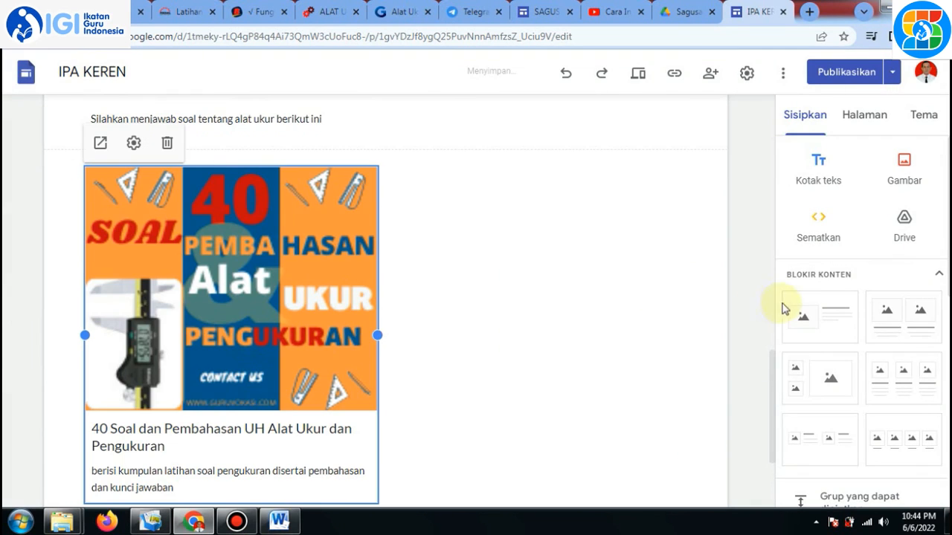
- Add a text box below the web preview reading "Jawablah pertanyaan-pertanyaan berikut ini"
{"action": "left_click_drag", "start_coordinate": [774, 298], "coordinate": [790, 186]}
{"action": "left_click", "coordinate": [201, 197]}
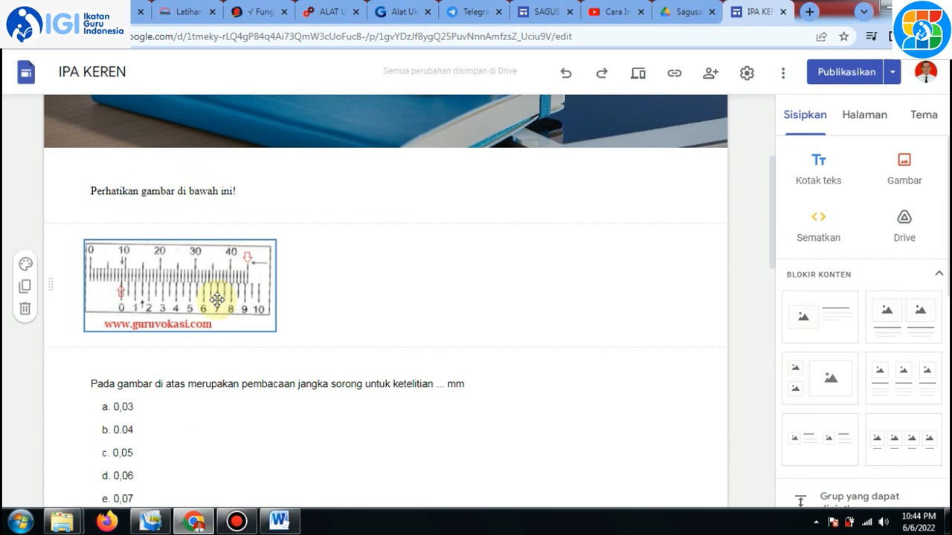
{"action": "left_click_drag", "start_coordinate": [773, 225], "coordinate": [791, 331]}
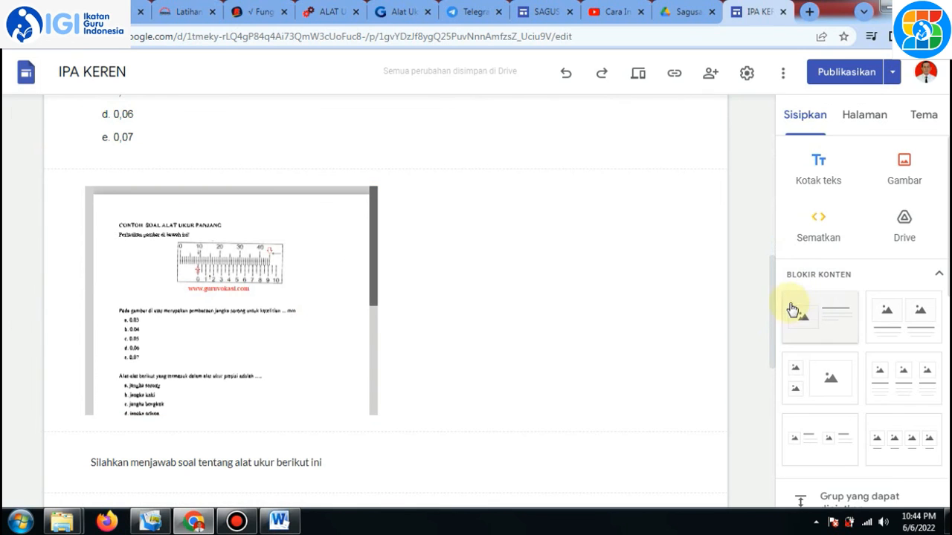
{"action": "left_click_drag", "start_coordinate": [772, 318], "coordinate": [780, 389]}
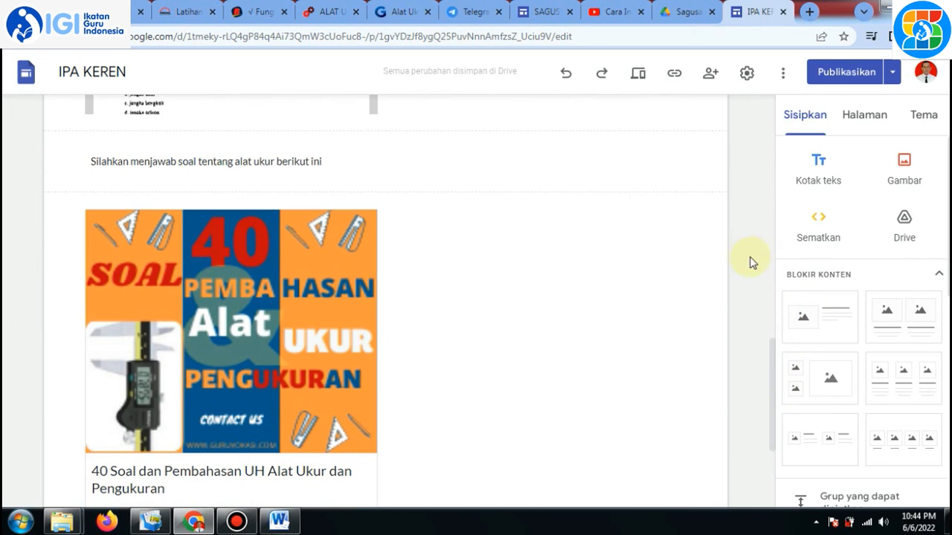
{"action": "left_click_drag", "start_coordinate": [771, 346], "coordinate": [775, 439]}
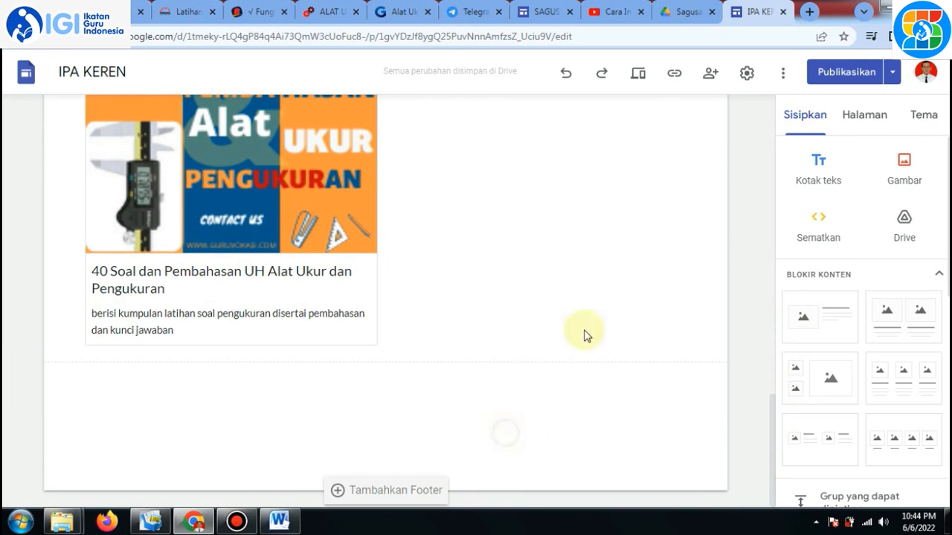
{"action": "left_click", "coordinate": [811, 175]}
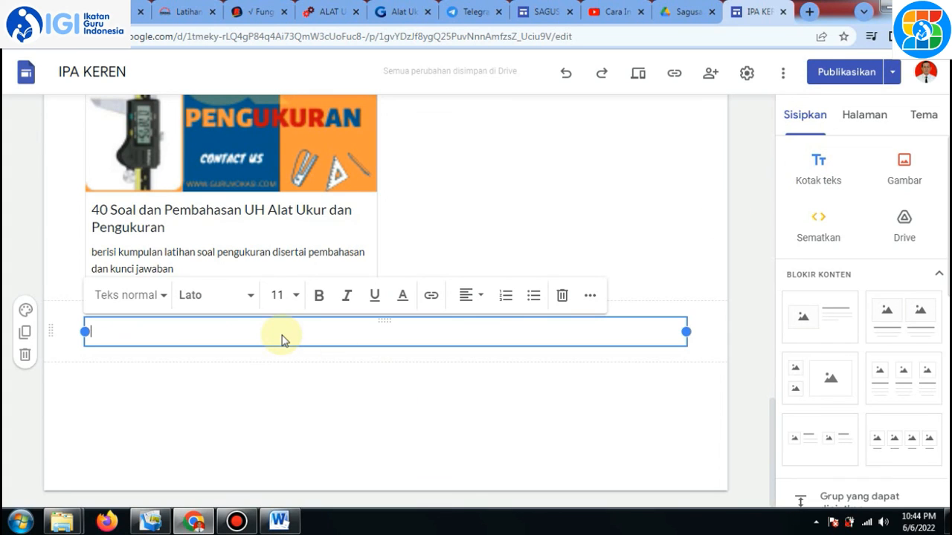
{"action": "type", "text": "Jawa"}
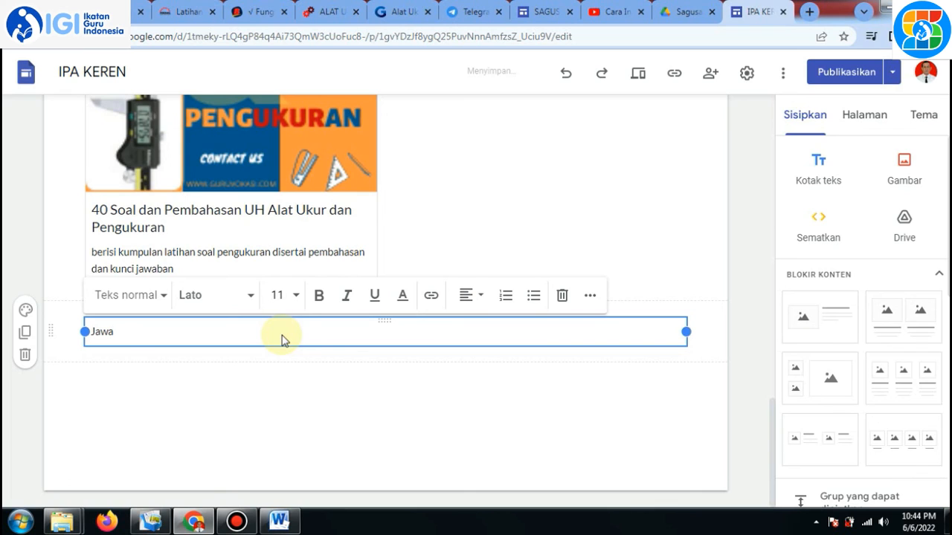
{"action": "type", "text": "blah pertanyaan-pertanyaan berikut ini"}
{"action": "left_click", "coordinate": [327, 385]}
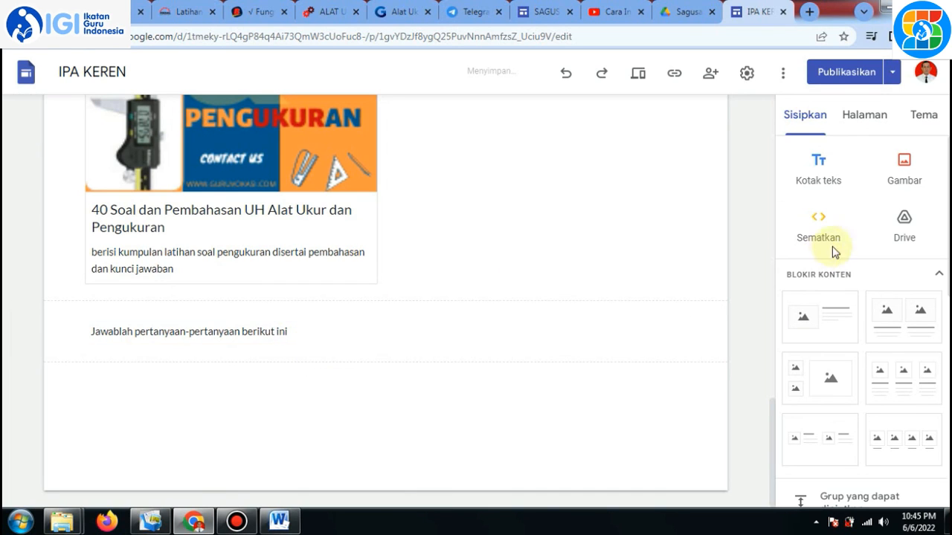
- Insert the KUIS ALAT UKUR PANJANG form below the last text box and look over the finished page up to its header
{"action": "scroll", "coordinate": [832, 253], "scroll_direction": "down", "scroll_amount": 6}
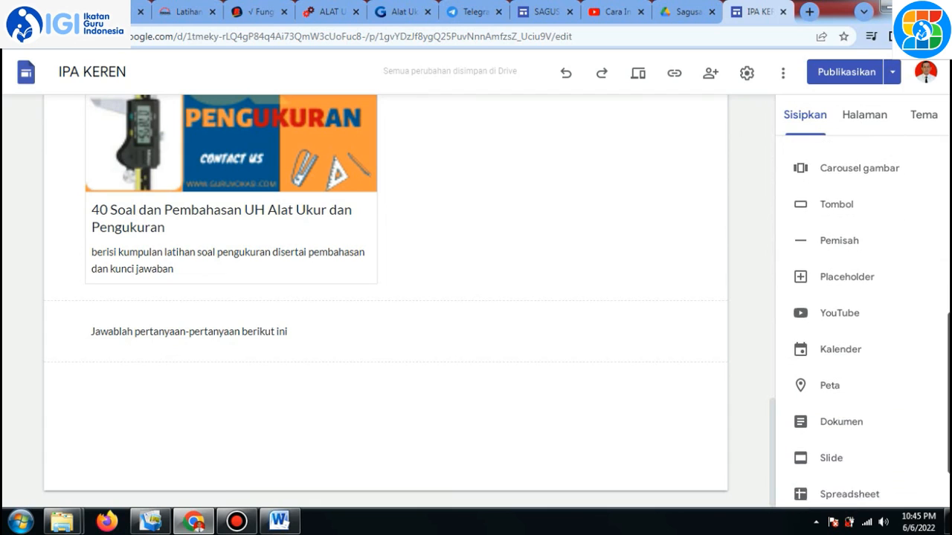
{"action": "scroll", "coordinate": [877, 446], "scroll_direction": "down", "scroll_amount": 2}
{"action": "left_click", "coordinate": [851, 468]}
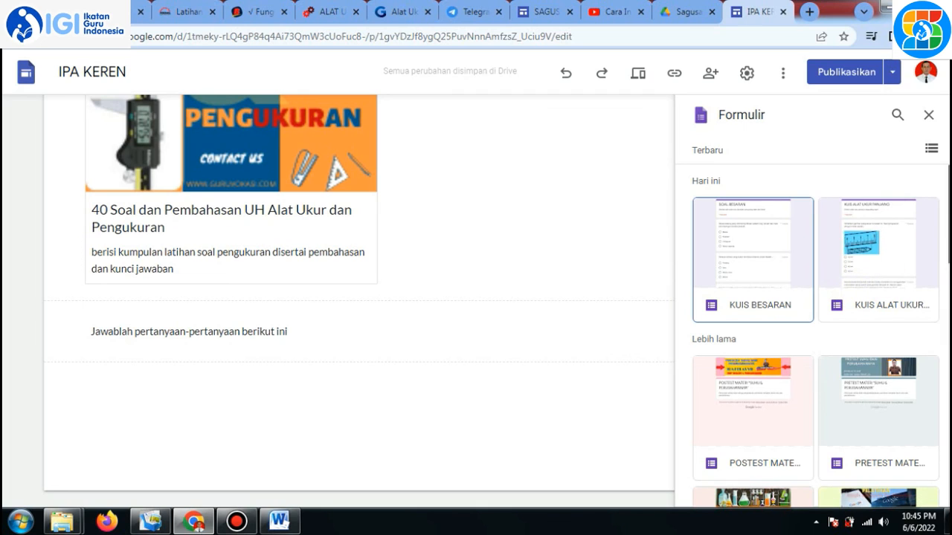
{"action": "left_click", "coordinate": [895, 274]}
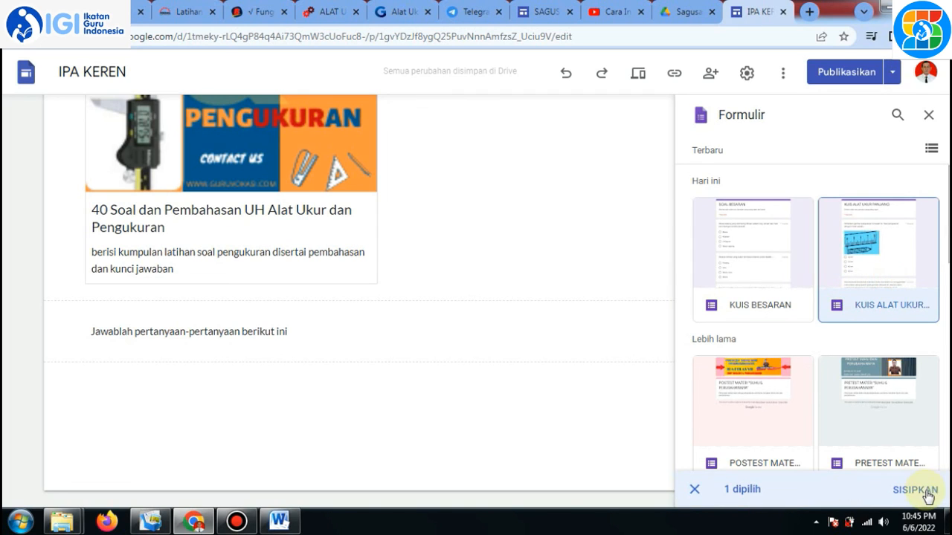
{"action": "left_click", "coordinate": [921, 498]}
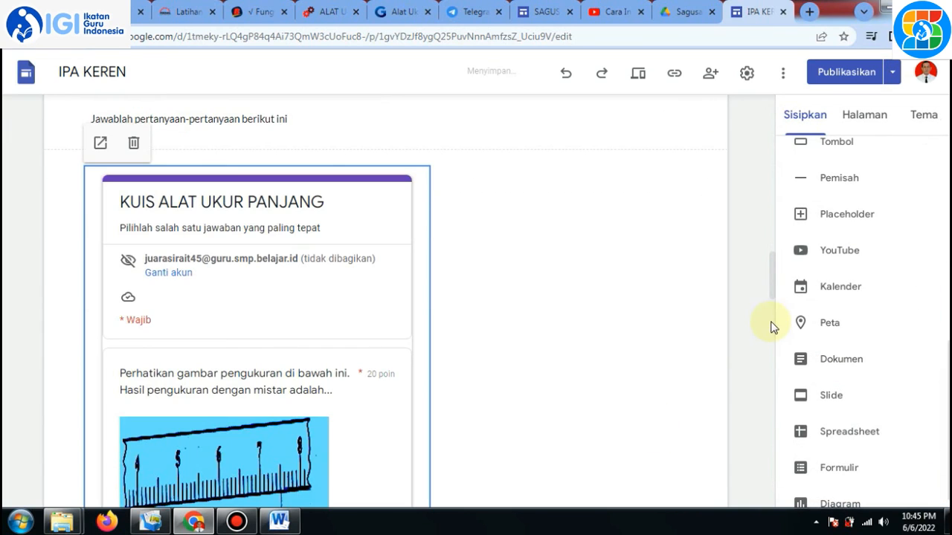
{"action": "scroll", "coordinate": [777, 223], "scroll_direction": "up", "scroll_amount": 5}
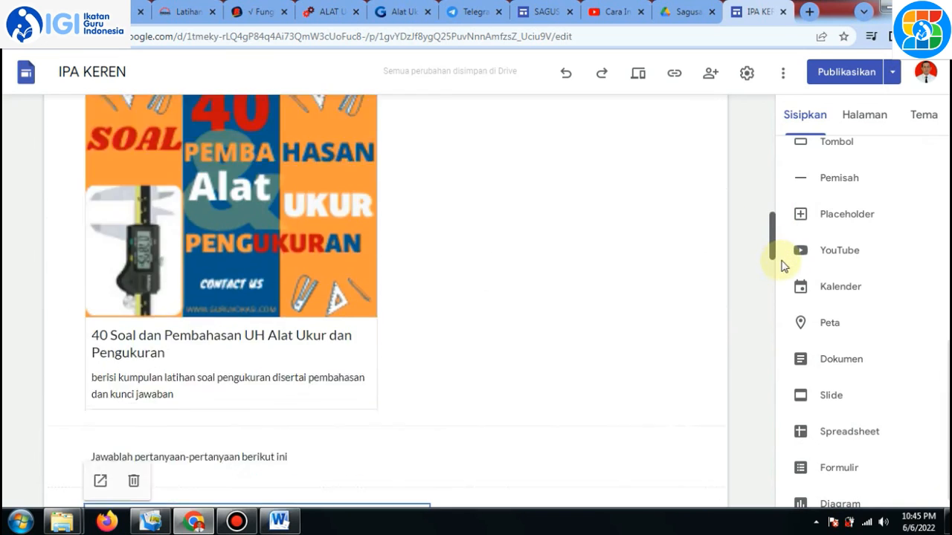
{"action": "scroll", "coordinate": [783, 266], "scroll_direction": "down", "scroll_amount": 6}
{"action": "left_click_drag", "start_coordinate": [772, 288], "coordinate": [771, 96]}
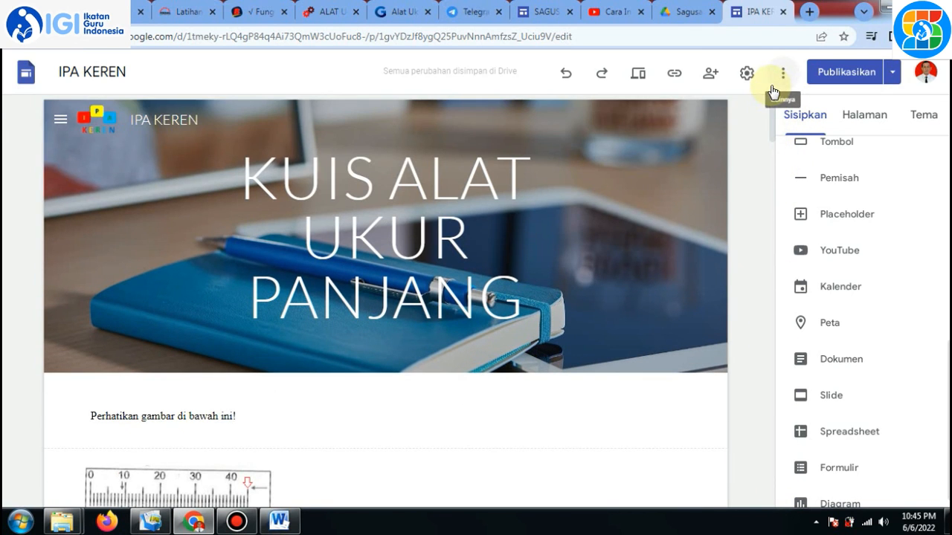